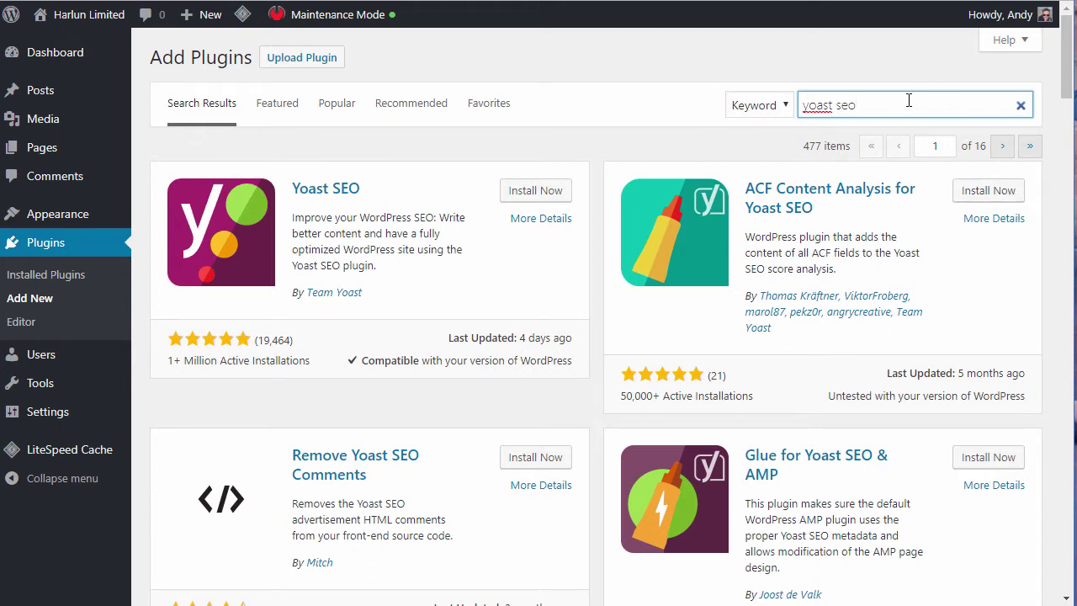
Step: Install the Yoast SEO plugin from the plugin search results and activate it
{"action": "left_click", "coordinate": [555, 200]}
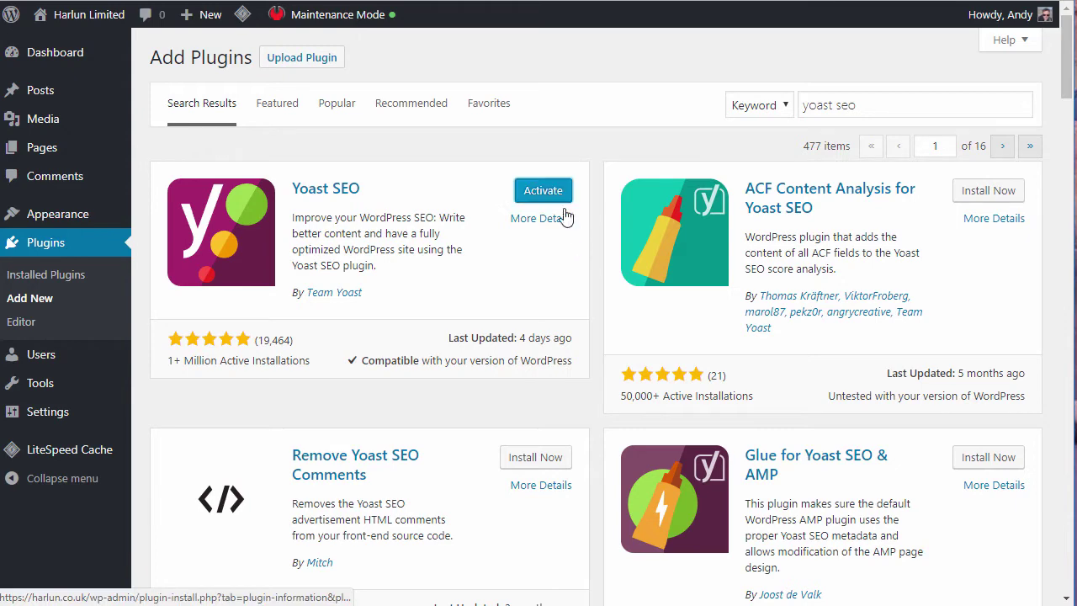
{"action": "left_click", "coordinate": [562, 202]}
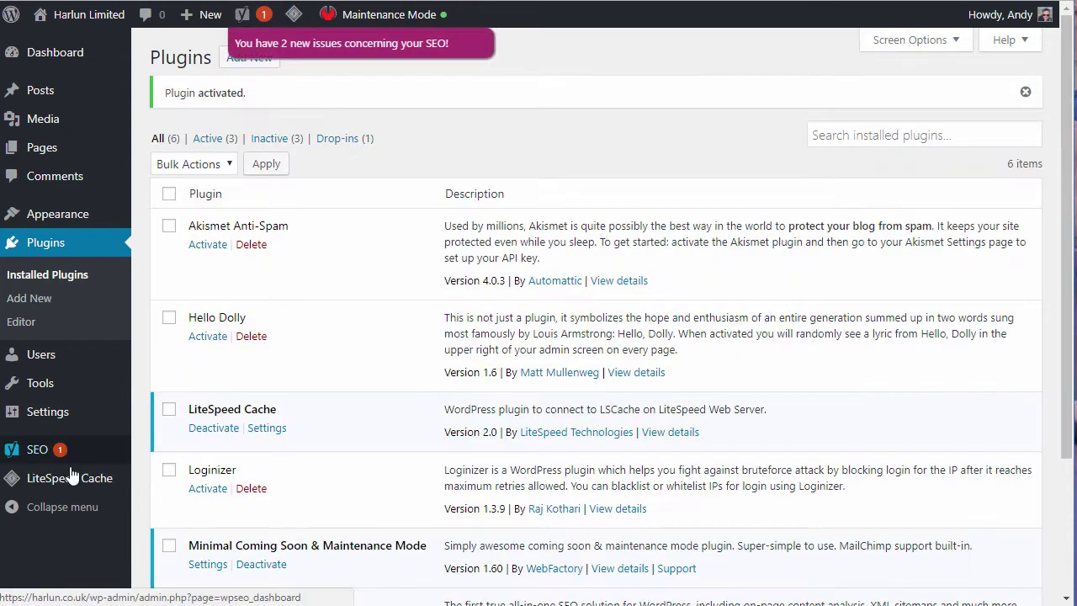
Step: Open the general settings of Yoast SEO and dismiss the notification about rating the plugin
{"action": "mouse_move", "coordinate": [38, 455]}
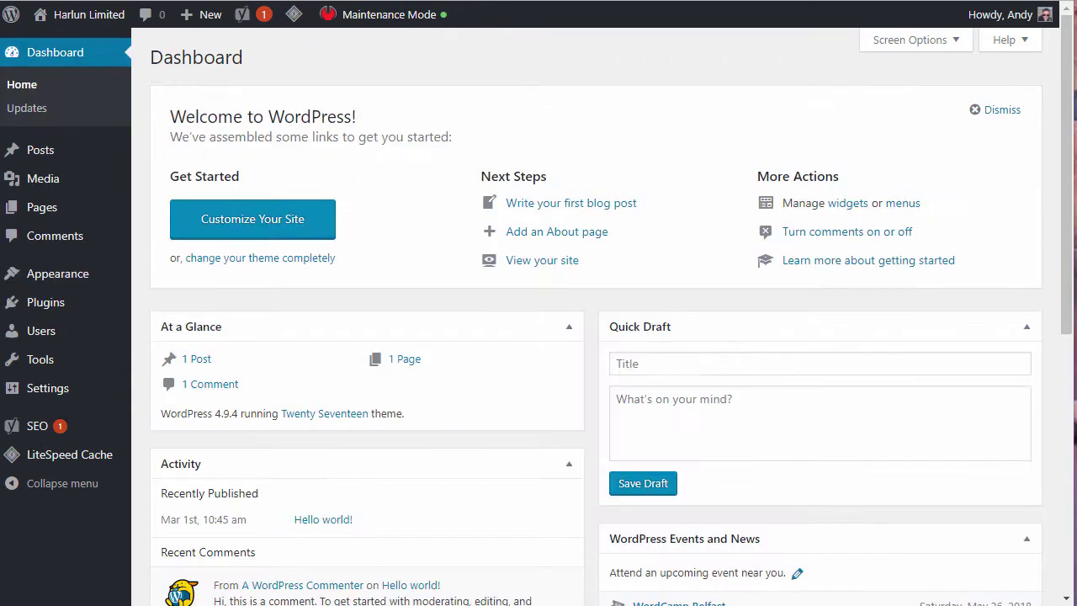
{"action": "left_click", "coordinate": [36, 430]}
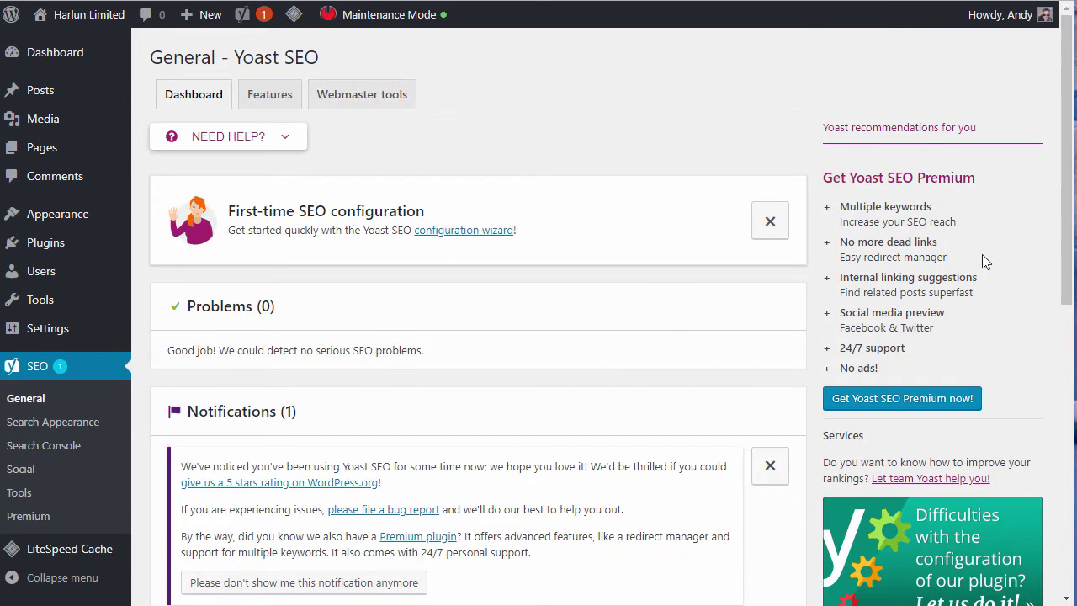
{"action": "left_click_drag", "start_coordinate": [1066, 166], "coordinate": [1066, 271]}
{"action": "left_click", "coordinate": [771, 249]}
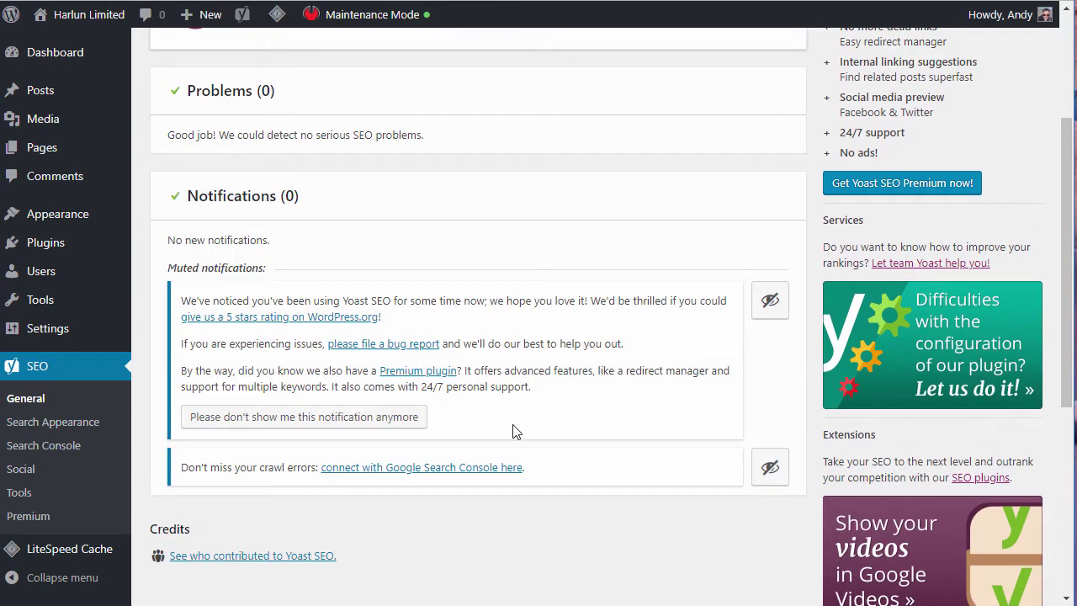
Step: Review the feature toggles in the Yoast SEO general settings and expand the explanation for XML Sitemaps
{"action": "scroll", "coordinate": [516, 431], "scroll_direction": "up", "scroll_amount": 2}
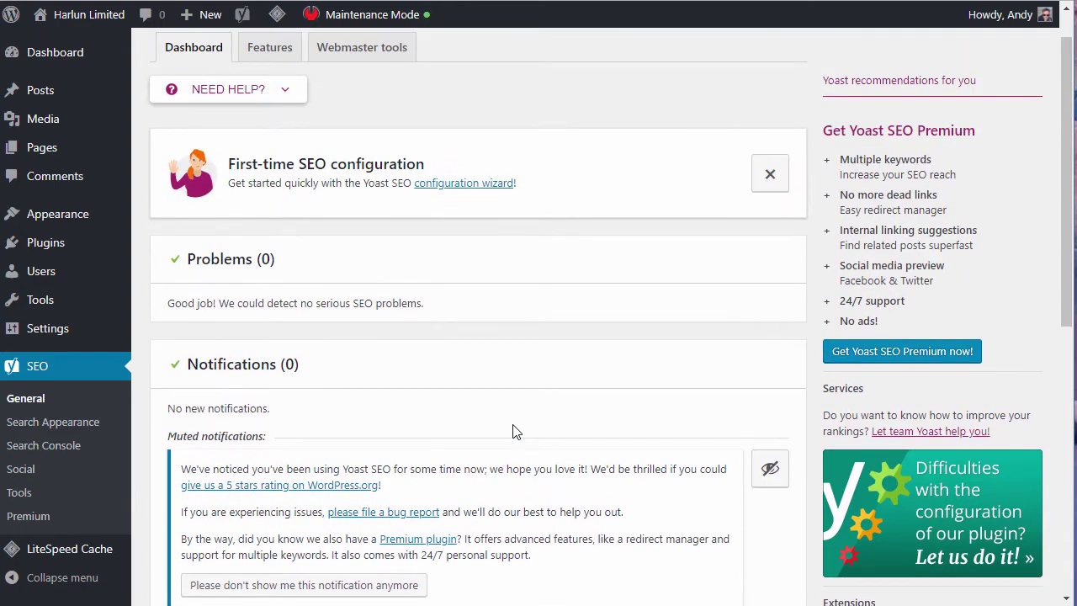
{"action": "scroll", "coordinate": [516, 432], "scroll_direction": "up", "scroll_amount": 1}
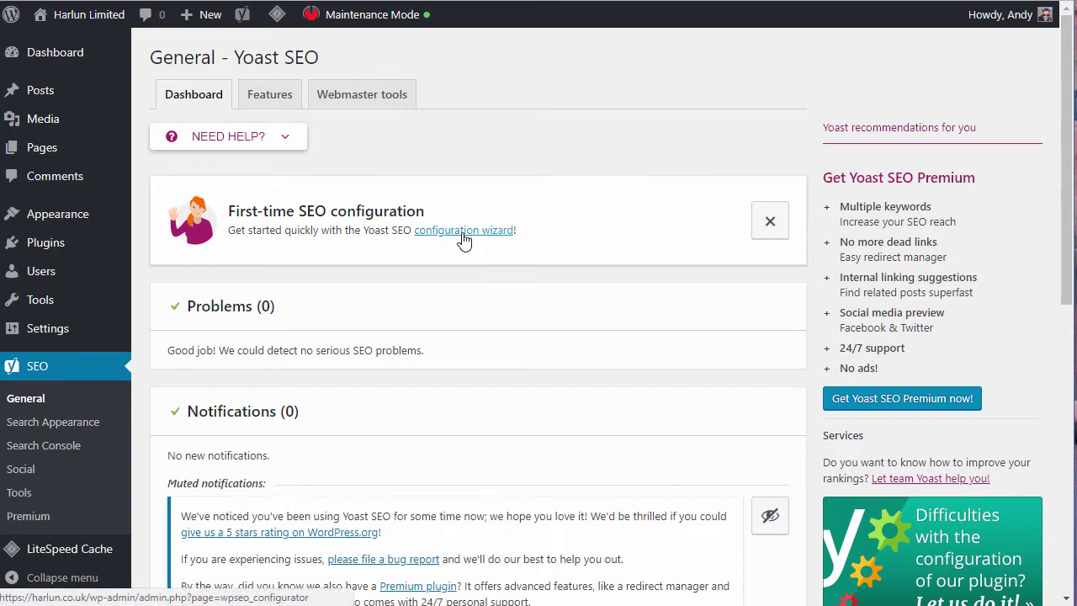
{"action": "left_click", "coordinate": [286, 104]}
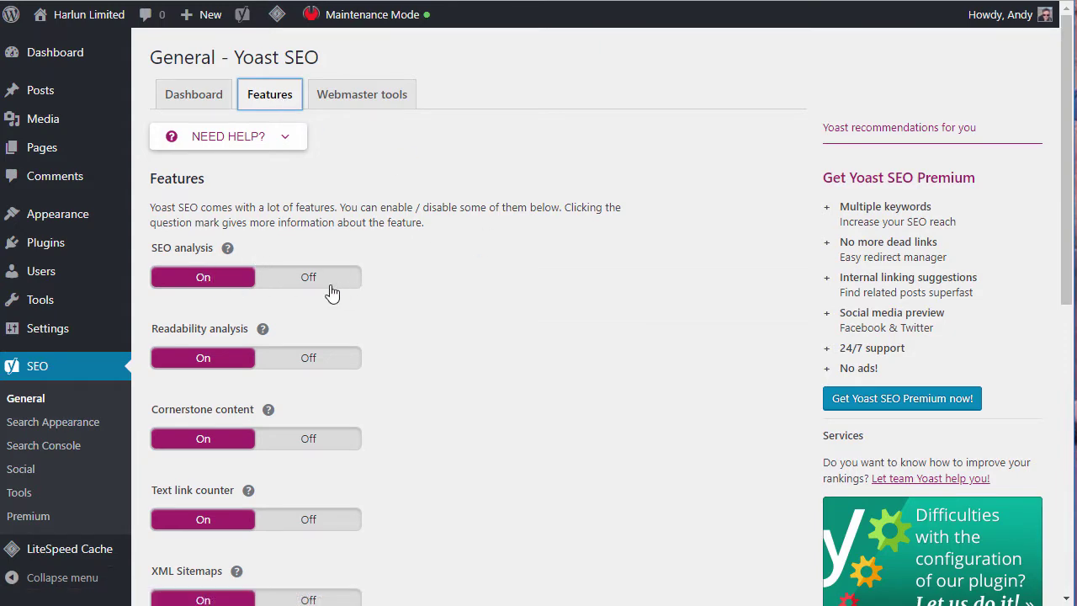
{"action": "scroll", "coordinate": [483, 300], "scroll_direction": "down", "scroll_amount": 7}
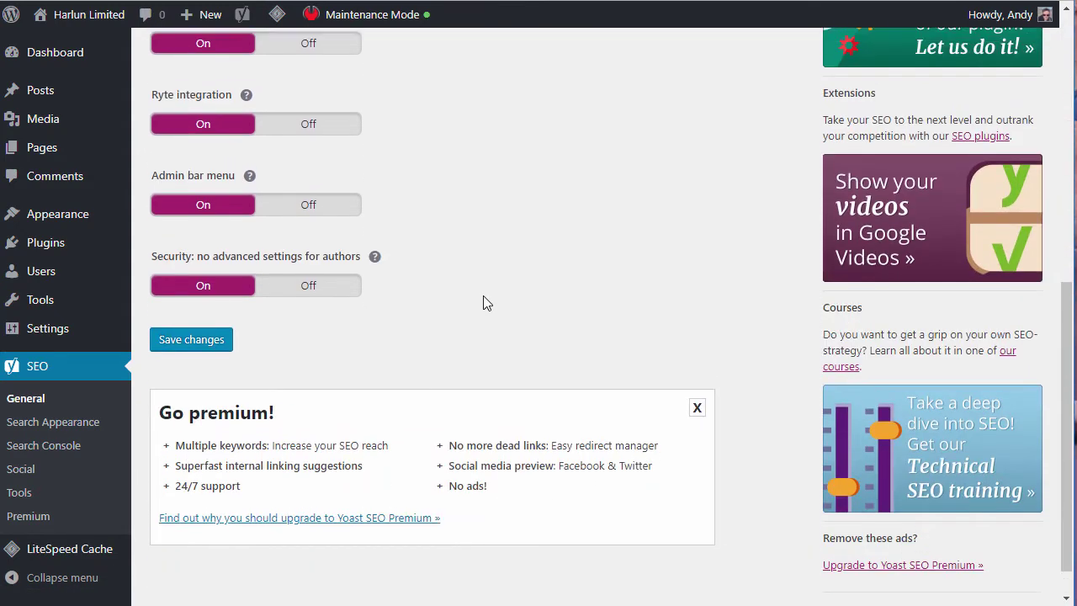
{"action": "scroll", "coordinate": [485, 303], "scroll_direction": "up", "scroll_amount": 4}
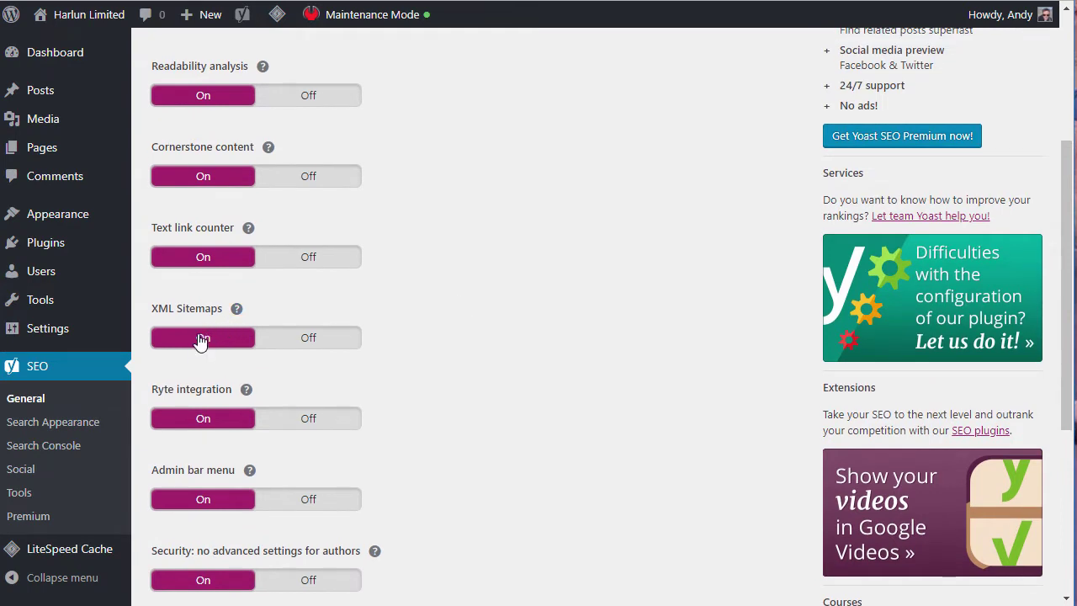
{"action": "left_click", "coordinate": [237, 311]}
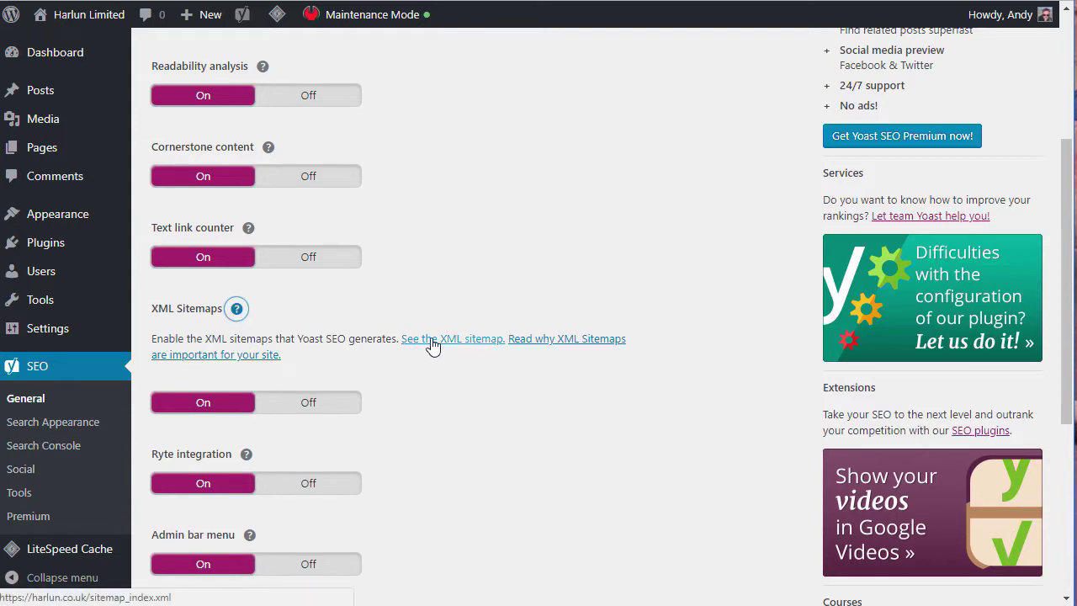
{"action": "scroll", "coordinate": [469, 345], "scroll_direction": "down", "scroll_amount": 1}
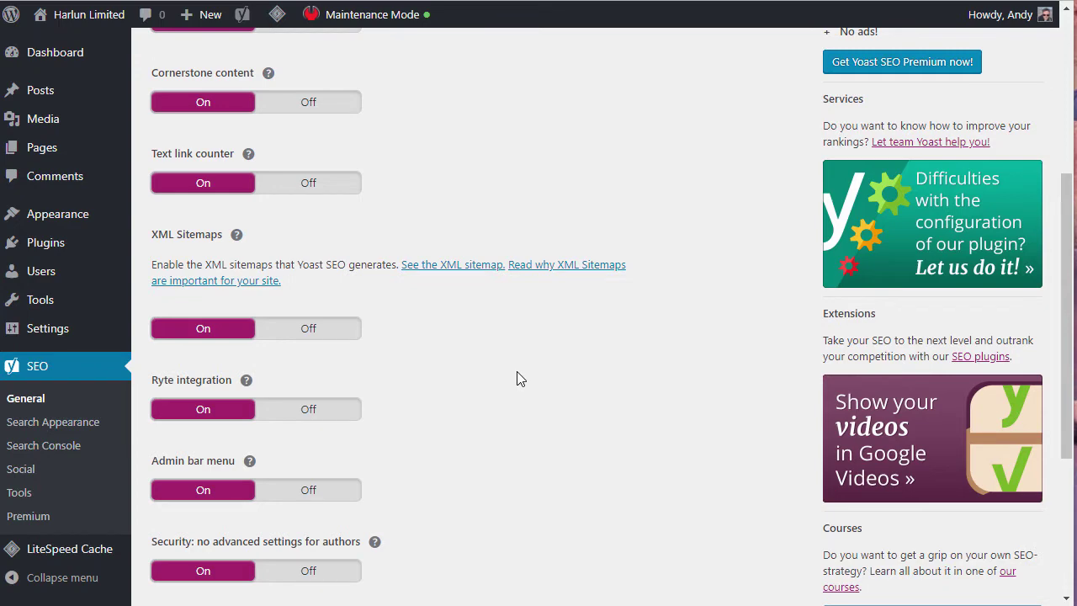
{"action": "scroll", "coordinate": [475, 329], "scroll_direction": "down", "scroll_amount": 4}
{"action": "scroll", "coordinate": [475, 329], "scroll_direction": "up", "scroll_amount": 6}
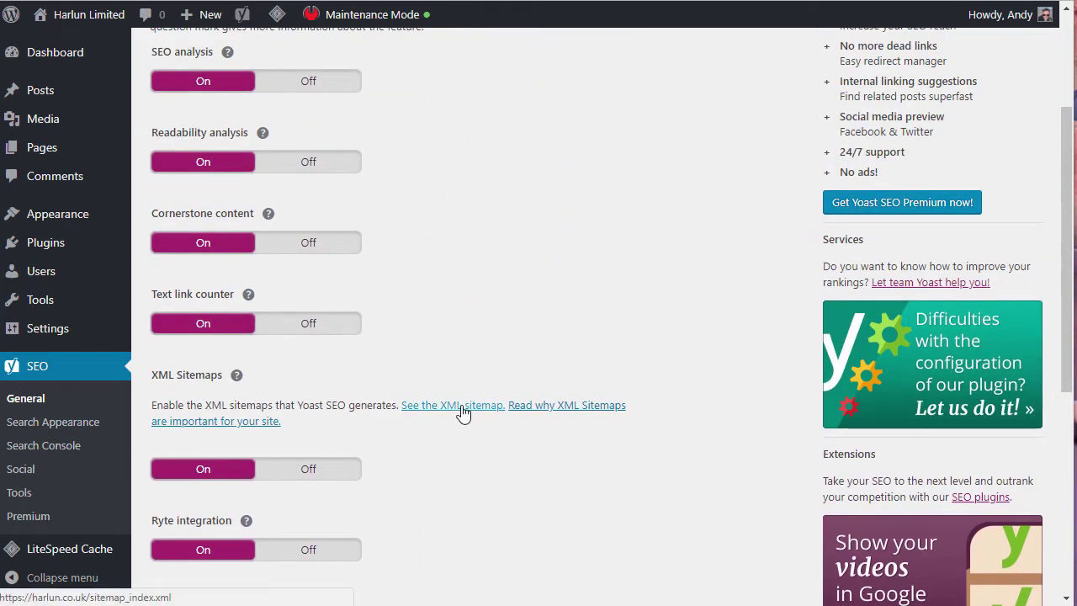
{"action": "mouse_move", "coordinate": [51, 333]}
{"action": "scroll", "coordinate": [449, 440], "scroll_direction": "up", "scroll_amount": 1}
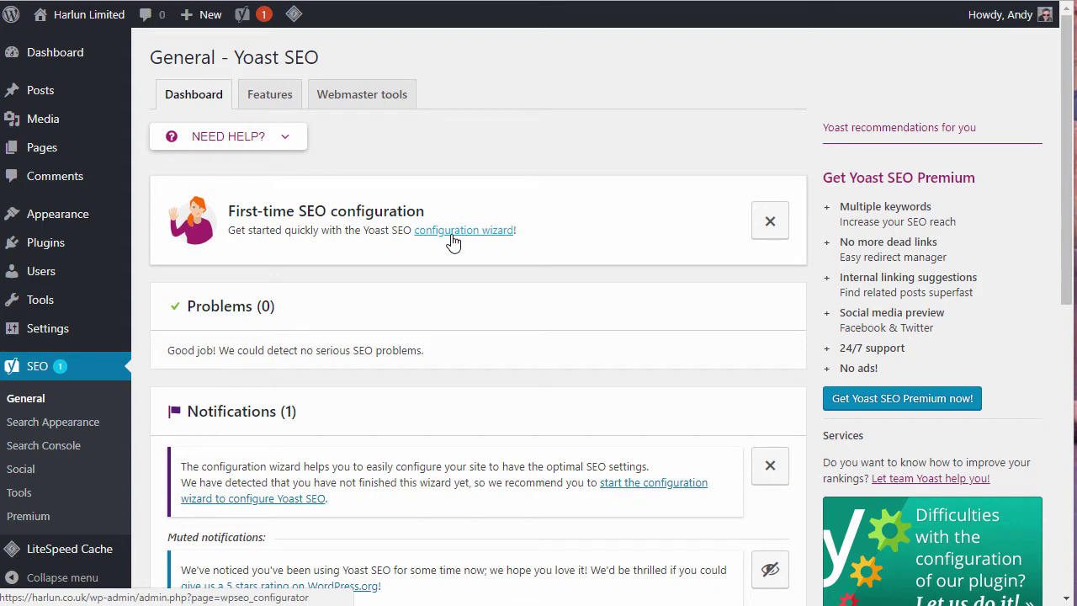
Step: Launch the first-time configuration wizard from the Yoast SEO dashboard and choose to configure Yoast SEO in a few steps
{"action": "left_click", "coordinate": [271, 96]}
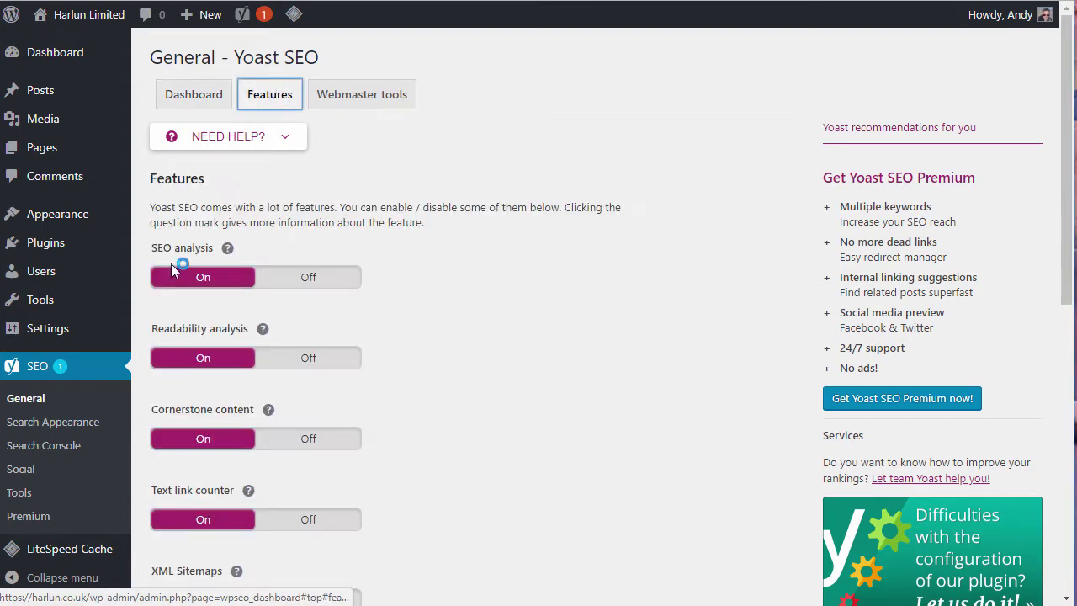
{"action": "left_click", "coordinate": [195, 98]}
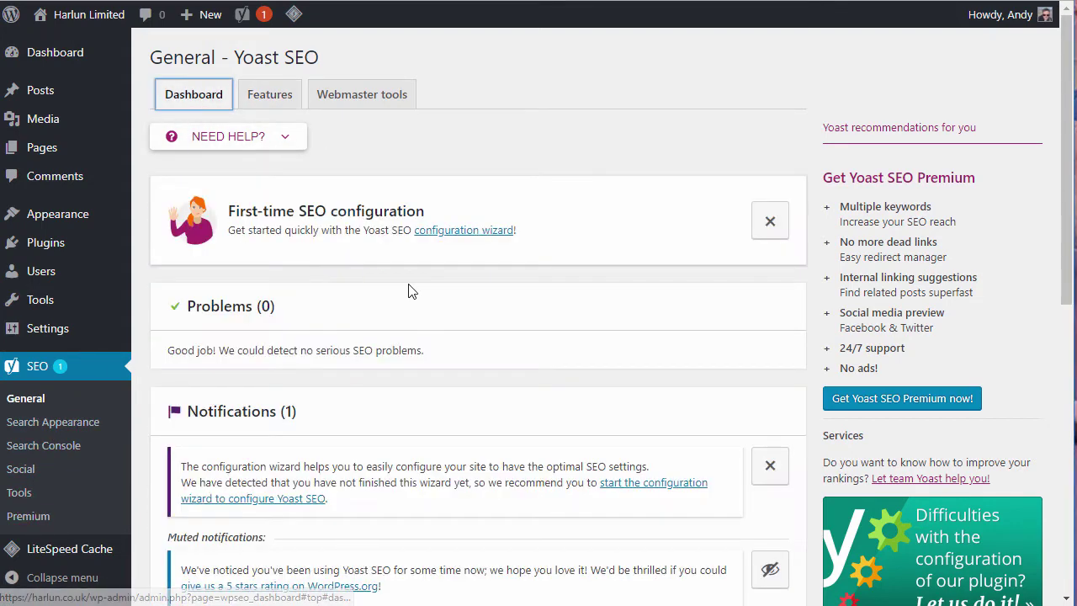
{"action": "left_click", "coordinate": [447, 240]}
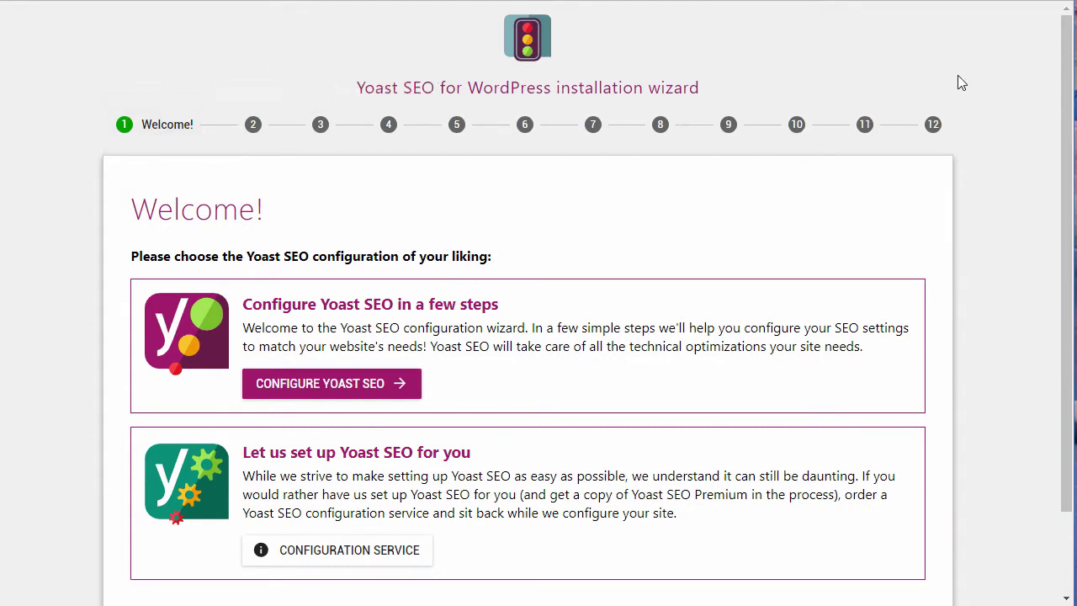
{"action": "scroll", "coordinate": [651, 284], "scroll_direction": "down", "scroll_amount": 1}
{"action": "scroll", "coordinate": [564, 271], "scroll_direction": "up", "scroll_amount": 1}
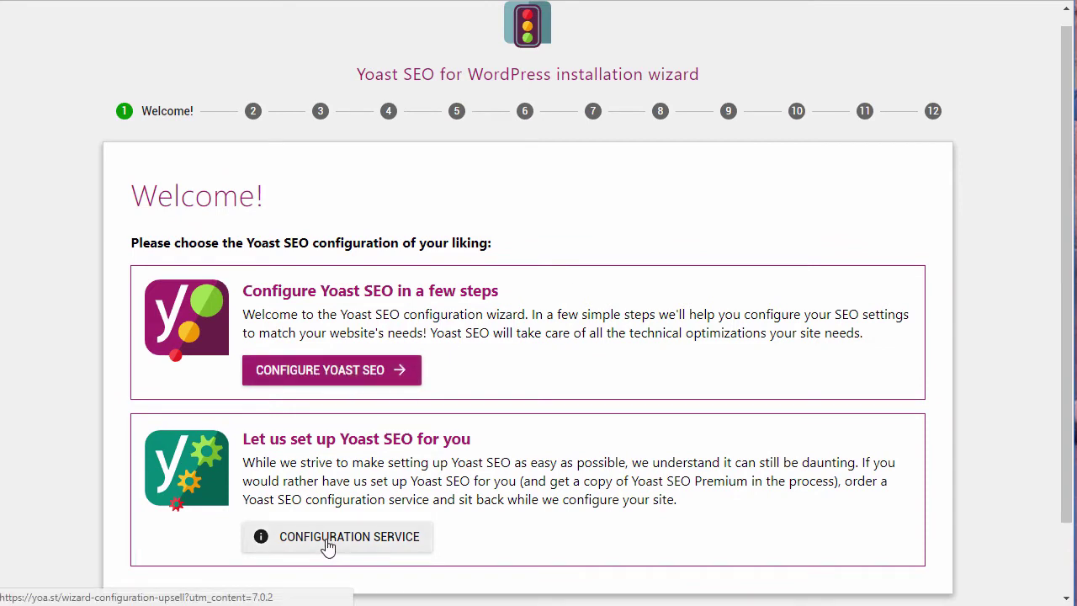
{"action": "left_click", "coordinate": [352, 373]}
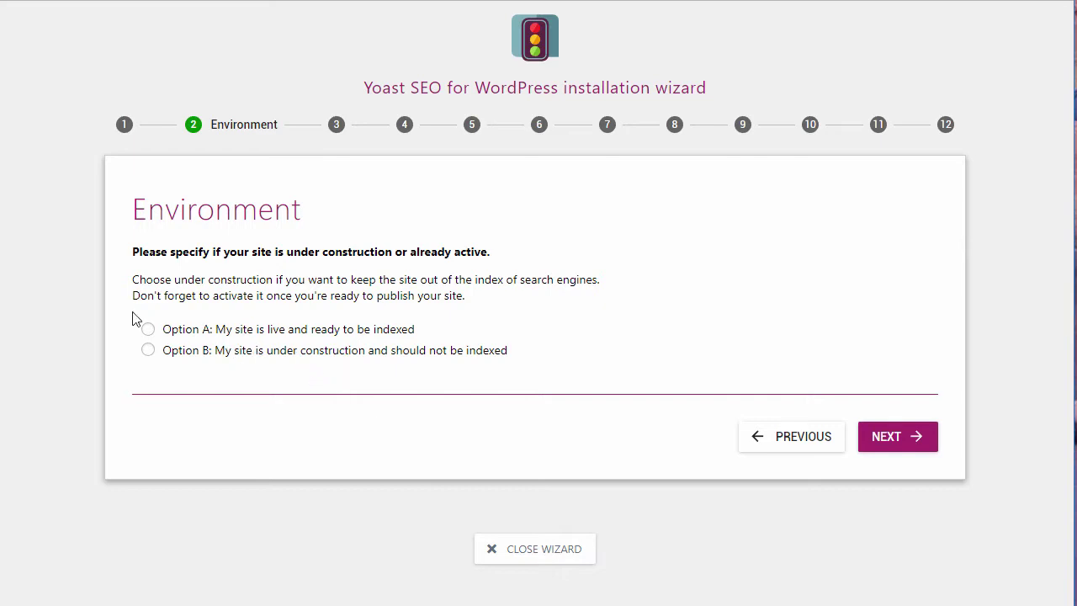
Step: Mark the site as live and ready to be indexed, and set its type to a corporation
{"action": "left_click", "coordinate": [149, 331]}
{"action": "left_click", "coordinate": [909, 447]}
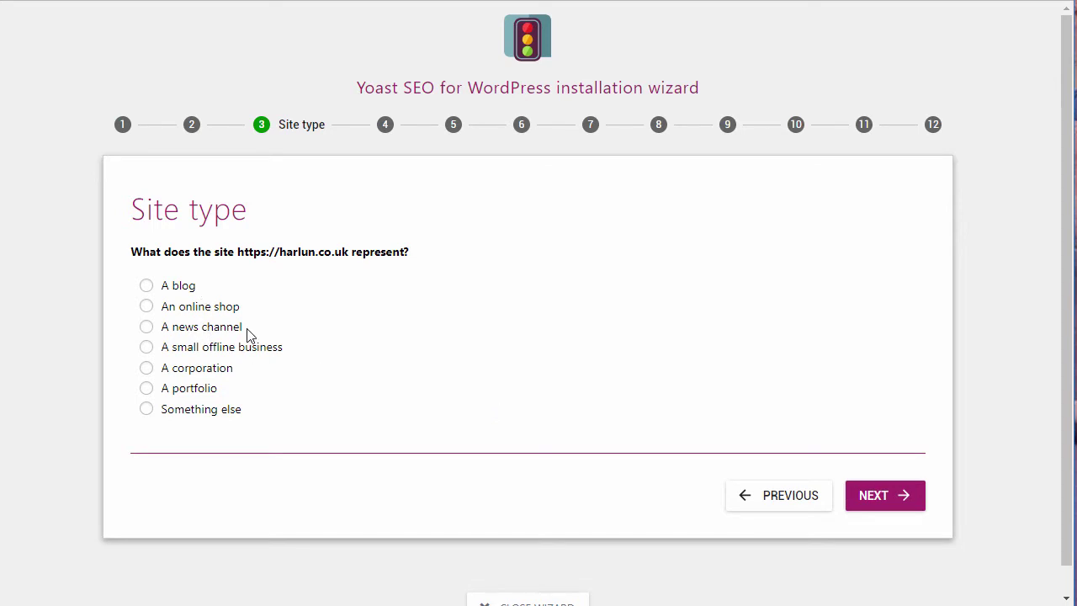
{"action": "right_click", "coordinate": [289, 357]}
{"action": "left_click", "coordinate": [272, 380]}
{"action": "left_click", "coordinate": [147, 371]}
{"action": "left_click", "coordinate": [909, 504]}
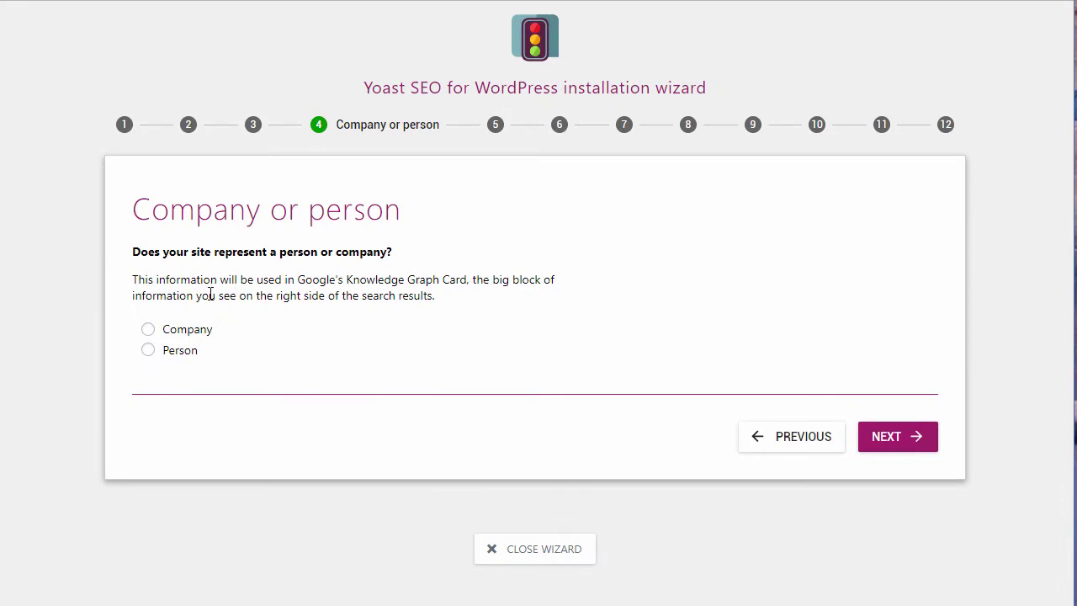
Step: Specify that the site represents a company named Harlun Limited and continue without a logo image
{"action": "left_click", "coordinate": [149, 333]}
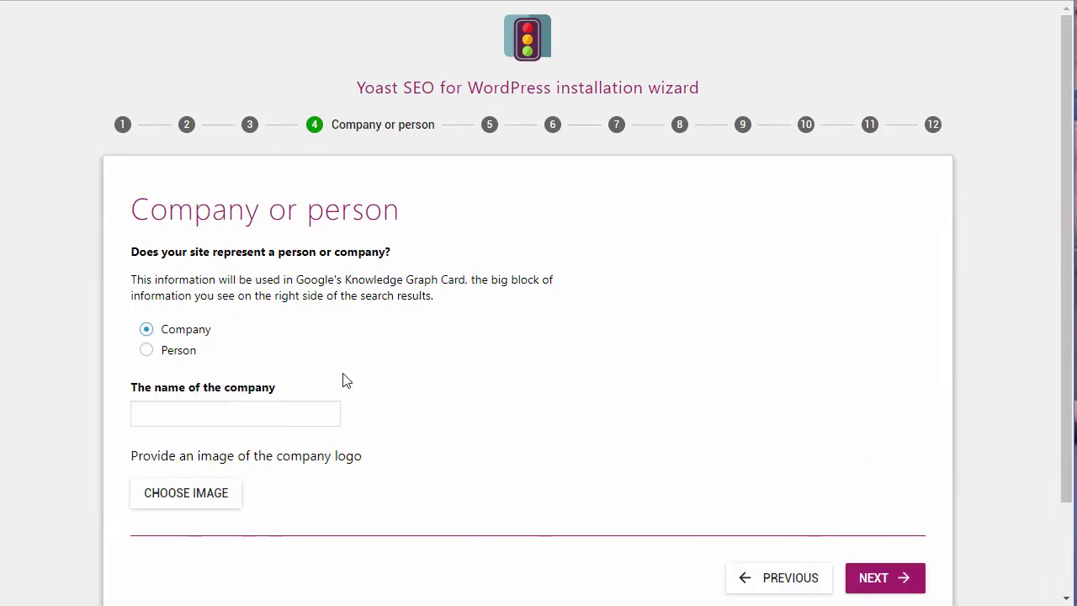
{"action": "left_click", "coordinate": [297, 411]}
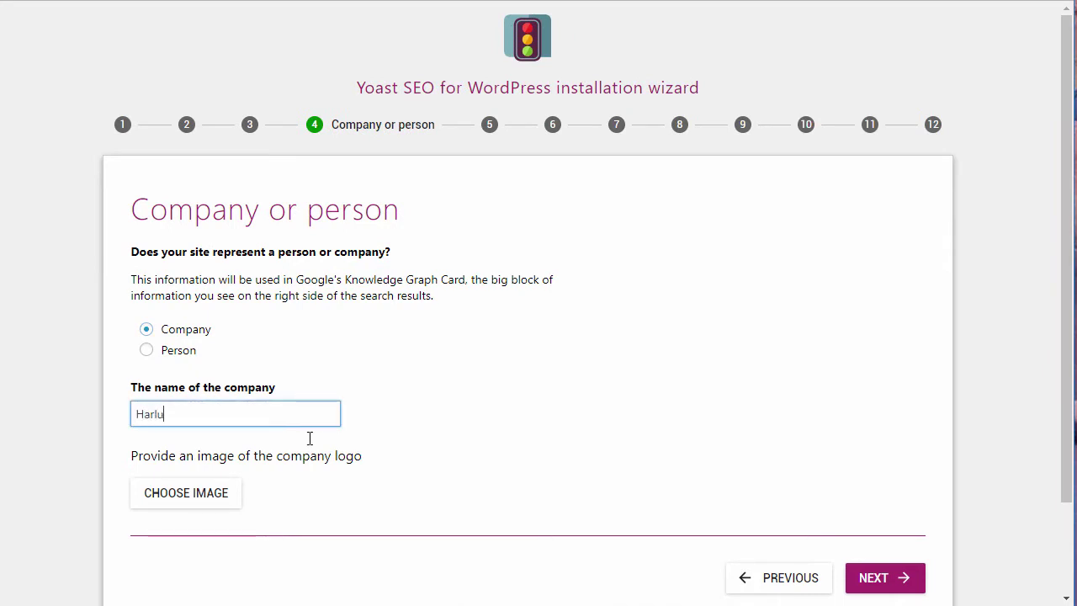
{"action": "type", "text": "Harlunb"}
{"action": "key", "text": "BackSpace"}
{"action": "type", "text": "Limited"}
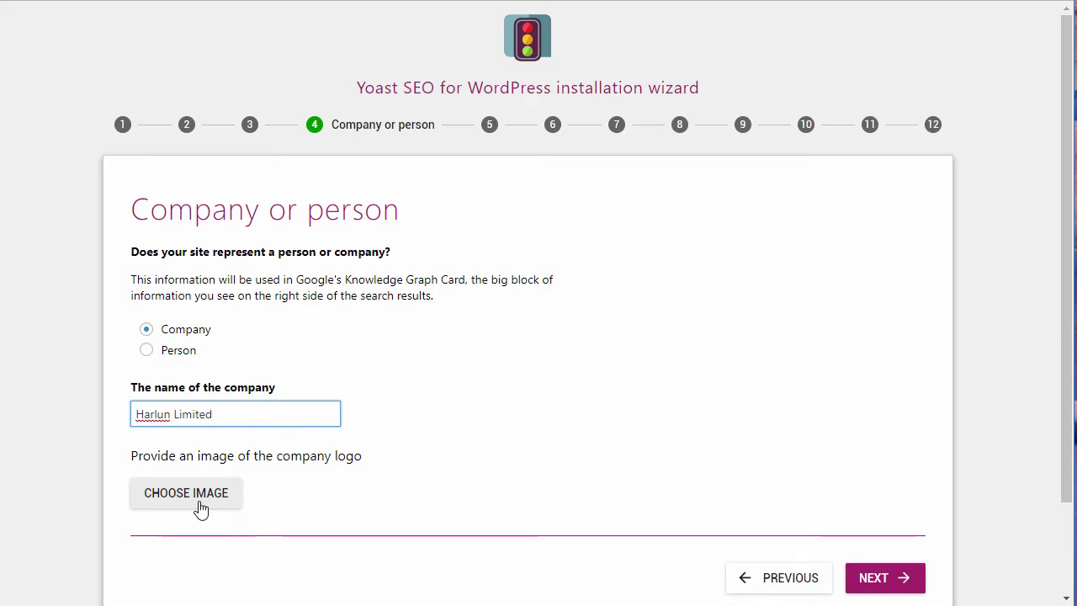
{"action": "left_click", "coordinate": [906, 589]}
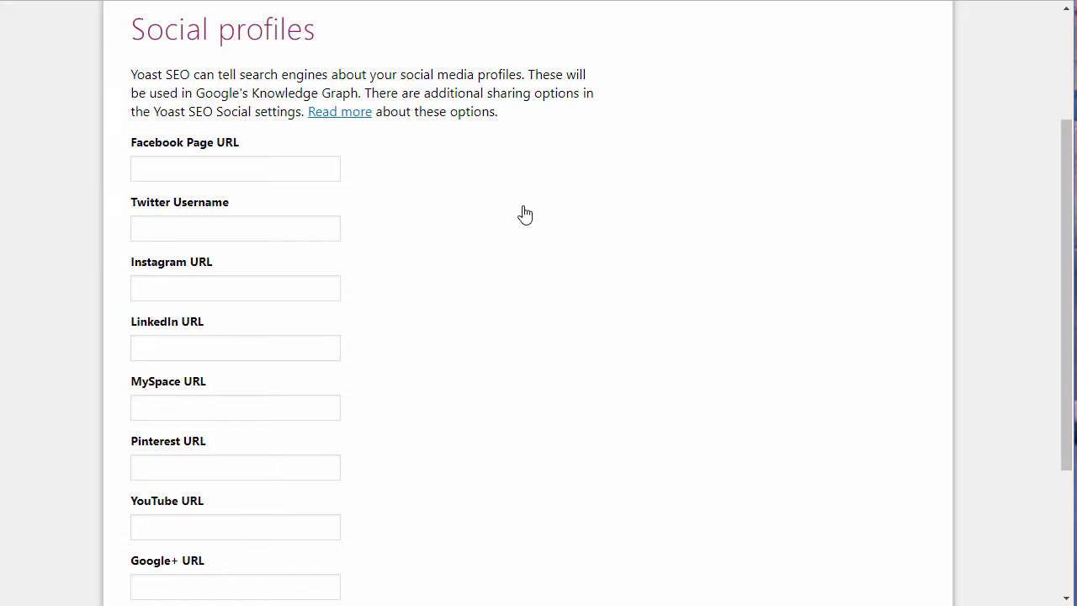
Step: Look through the social profile fields, leave them all empty and continue to search engine visibility
{"action": "left_click", "coordinate": [265, 163]}
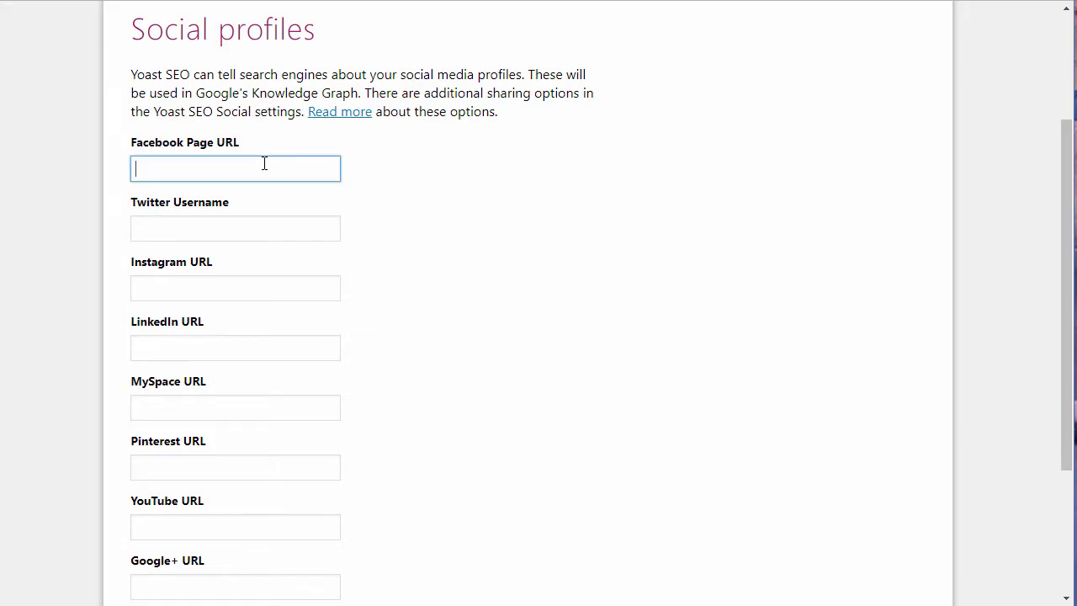
{"action": "scroll", "coordinate": [516, 293], "scroll_direction": "down", "scroll_amount": 3}
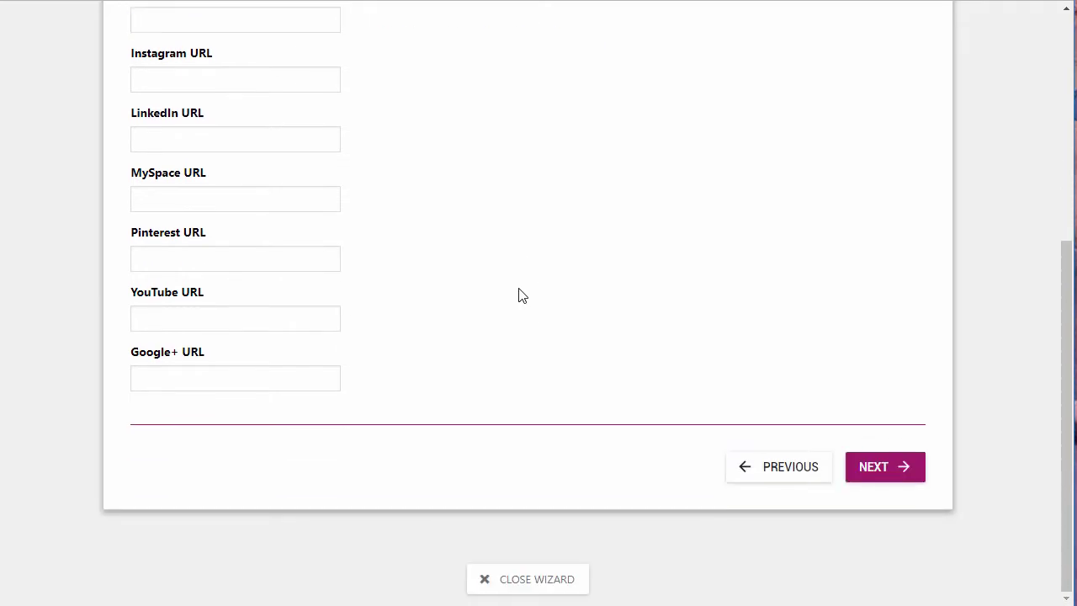
{"action": "scroll", "coordinate": [520, 296], "scroll_direction": "up", "scroll_amount": 3}
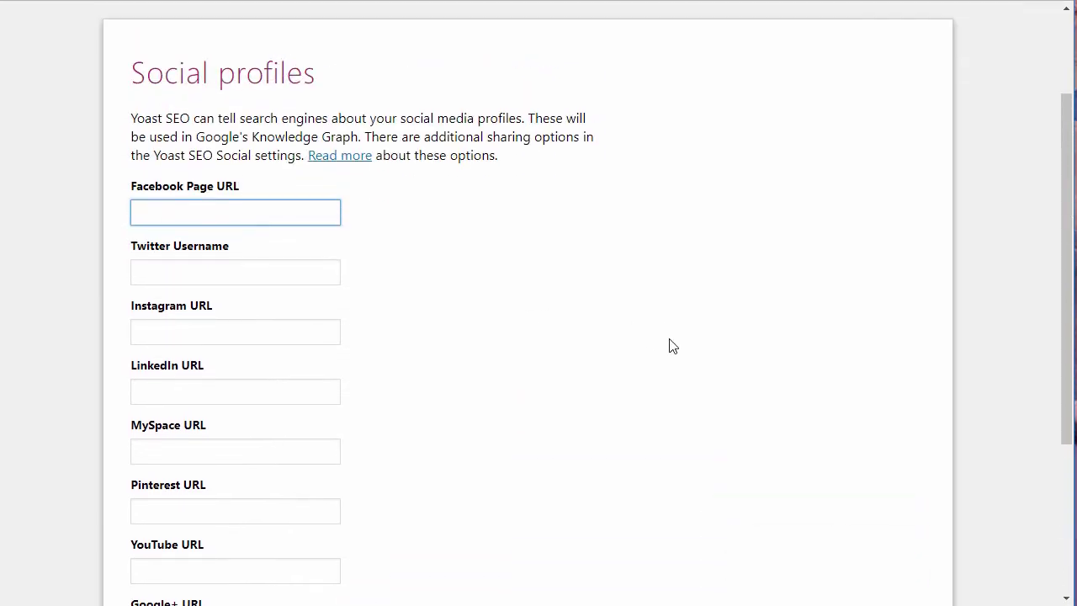
{"action": "scroll", "coordinate": [666, 331], "scroll_direction": "down", "scroll_amount": 2}
{"action": "left_click", "coordinate": [901, 551]}
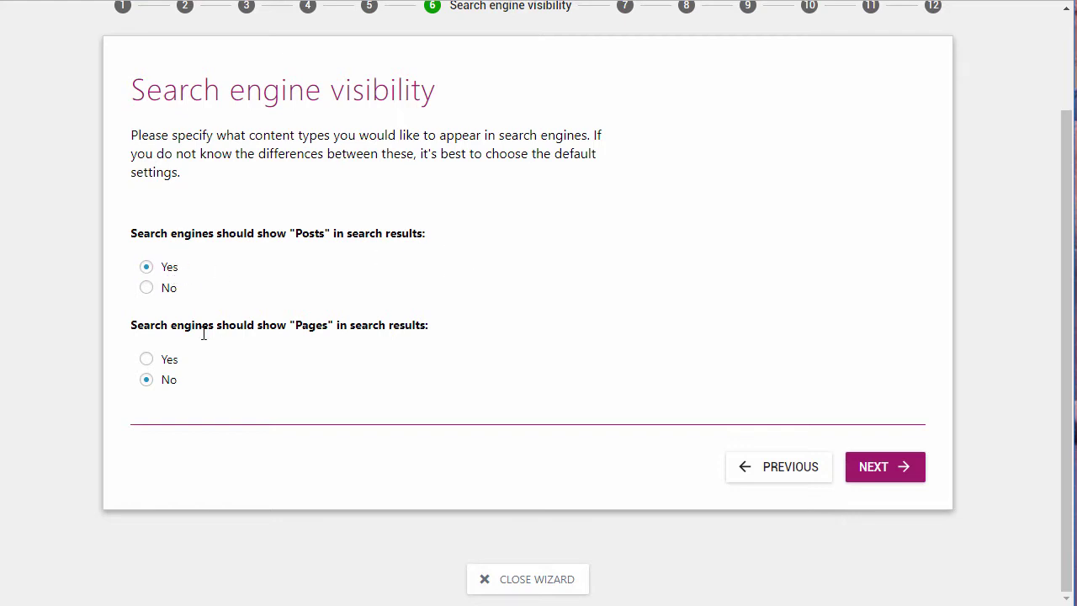
Step: Accept Yes for Posts and No for Pages in search results, and accept No for multiple authors
{"action": "right_click", "coordinate": [183, 370]}
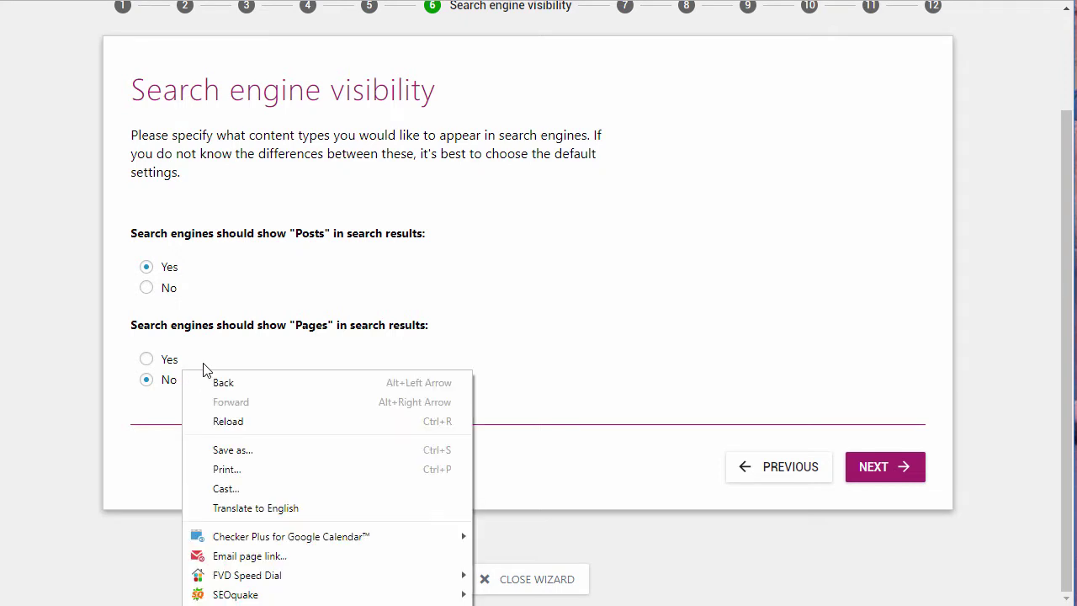
{"action": "left_click", "coordinate": [204, 365]}
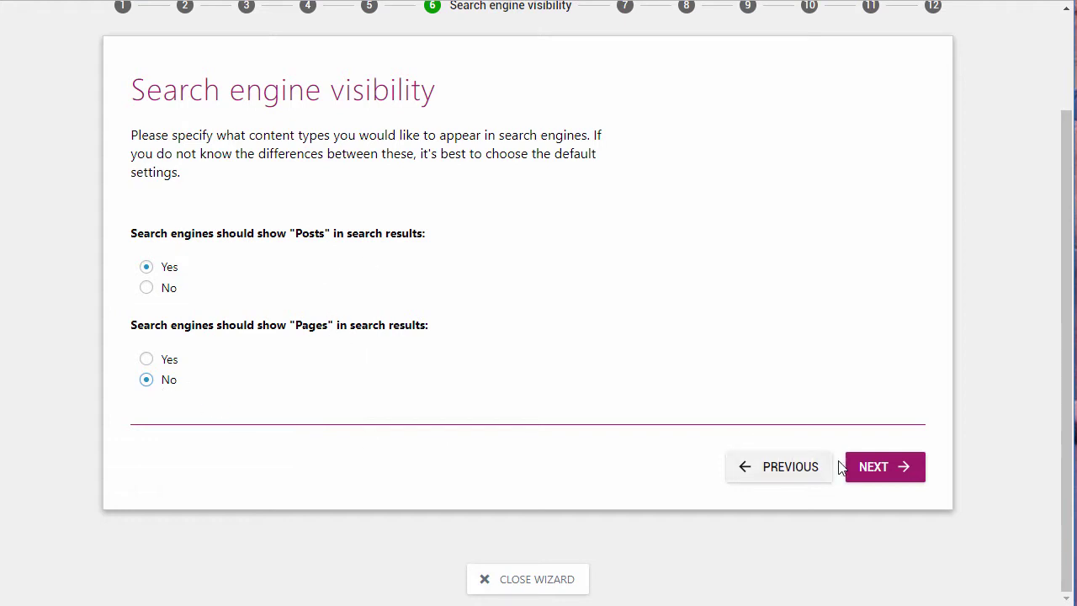
{"action": "left_click", "coordinate": [874, 472]}
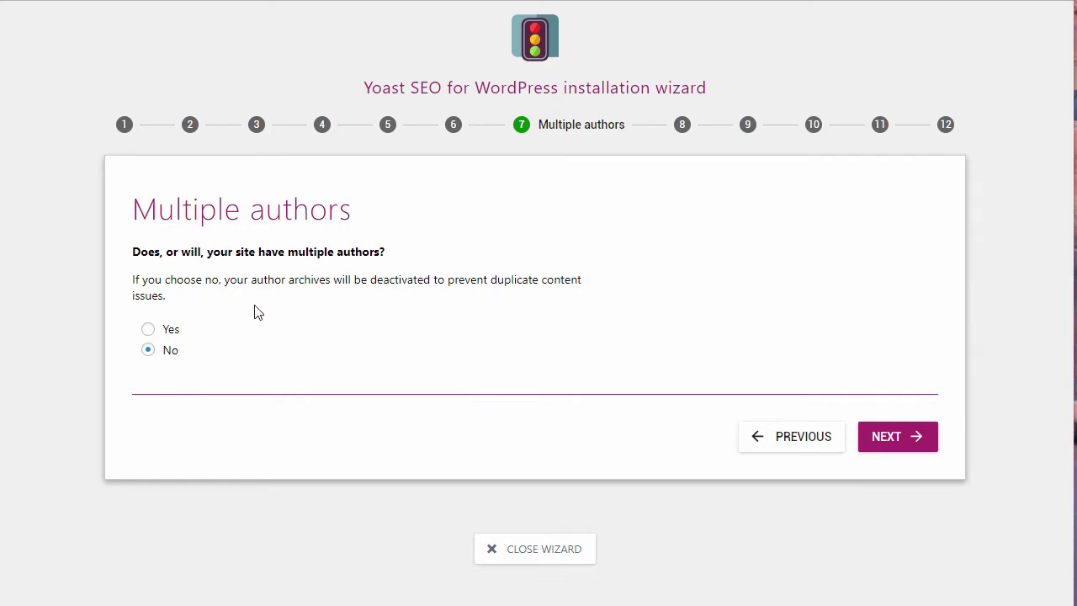
{"action": "left_click", "coordinate": [922, 444]}
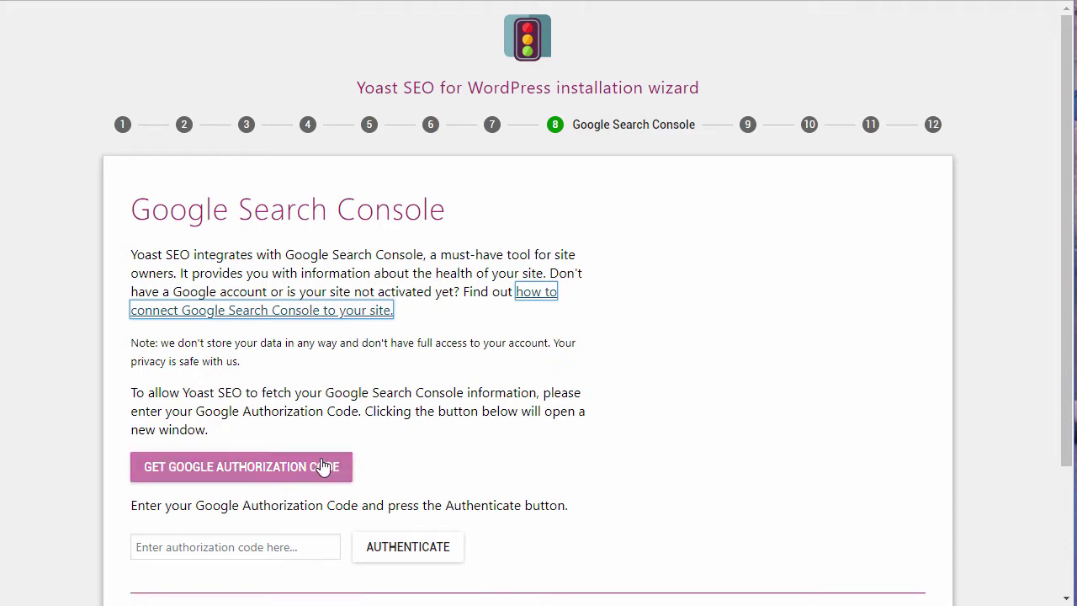
Step: Leave the Google authorization code empty and continue past Google Search Console to the title settings
{"action": "left_click", "coordinate": [185, 547]}
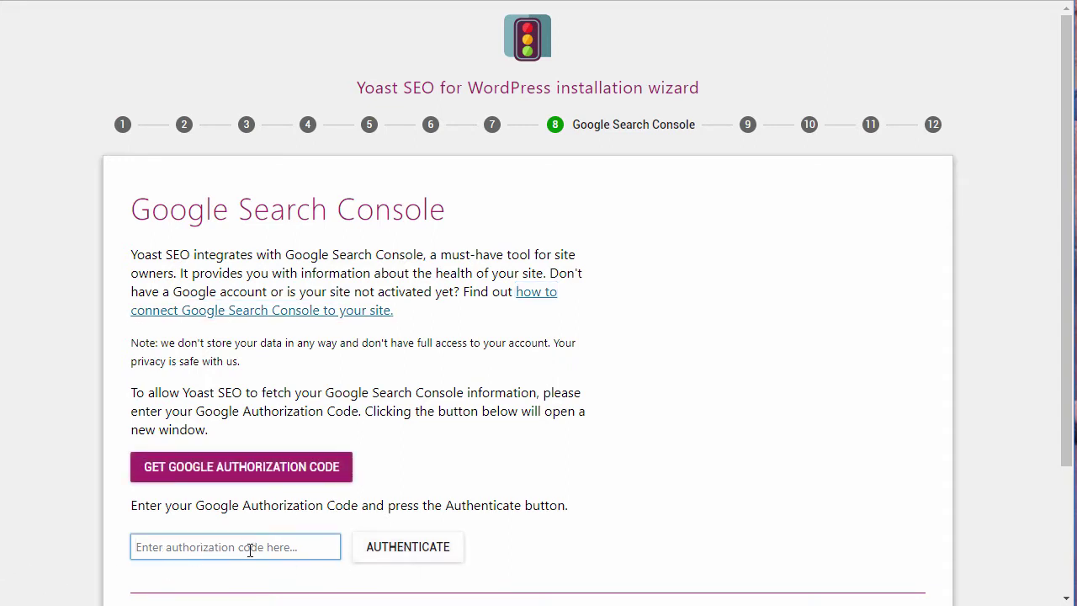
{"action": "scroll", "coordinate": [746, 403], "scroll_direction": "down", "scroll_amount": 1}
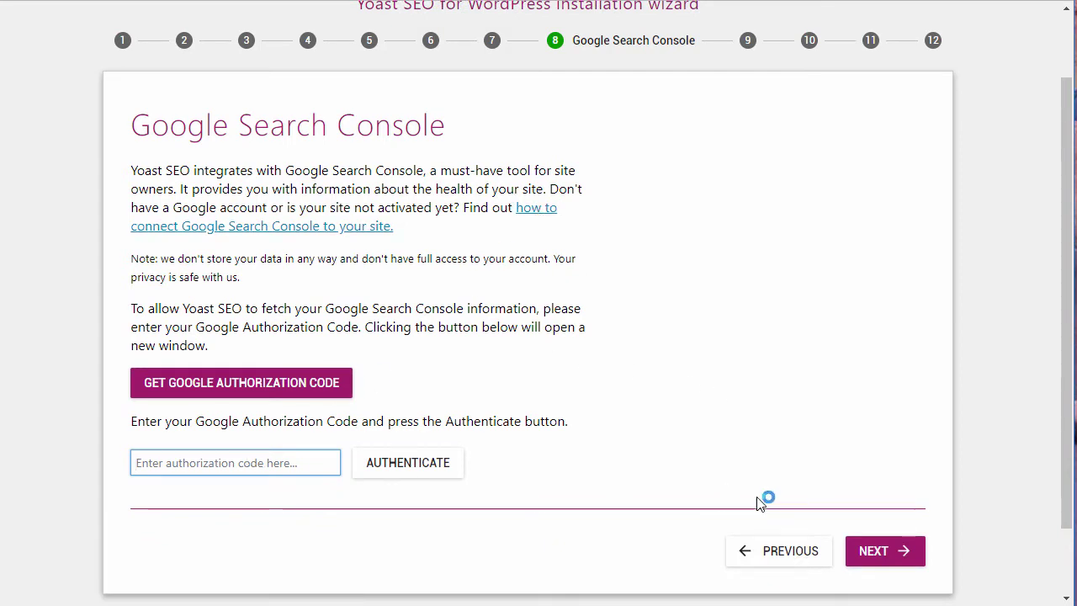
{"action": "left_click", "coordinate": [871, 559]}
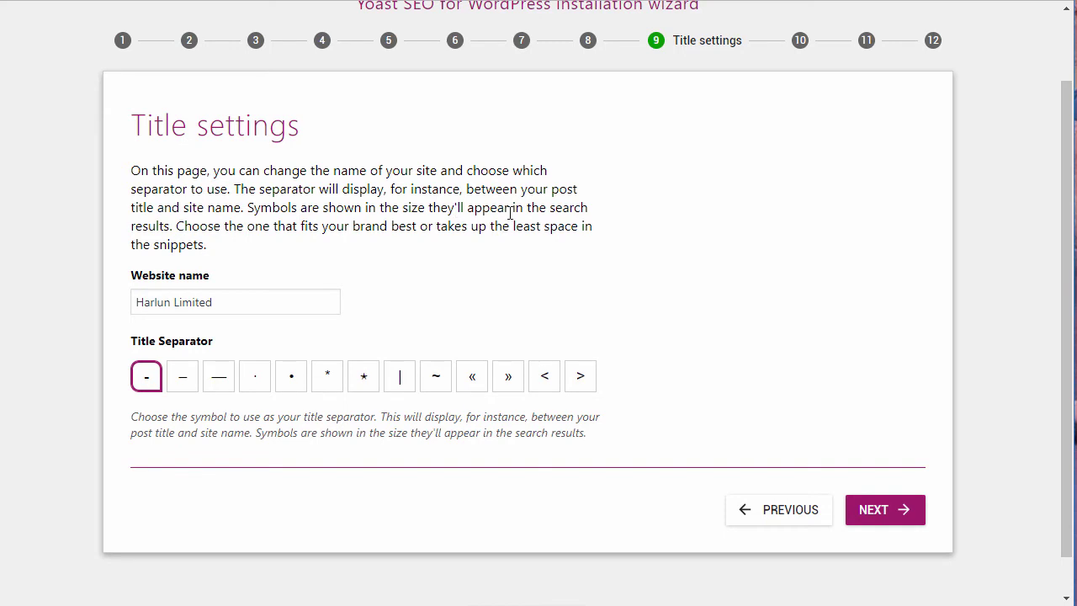
Step: Change the website name to Harlun Company Website in the title settings
{"action": "left_click_drag", "start_coordinate": [222, 305], "coordinate": [106, 308]}
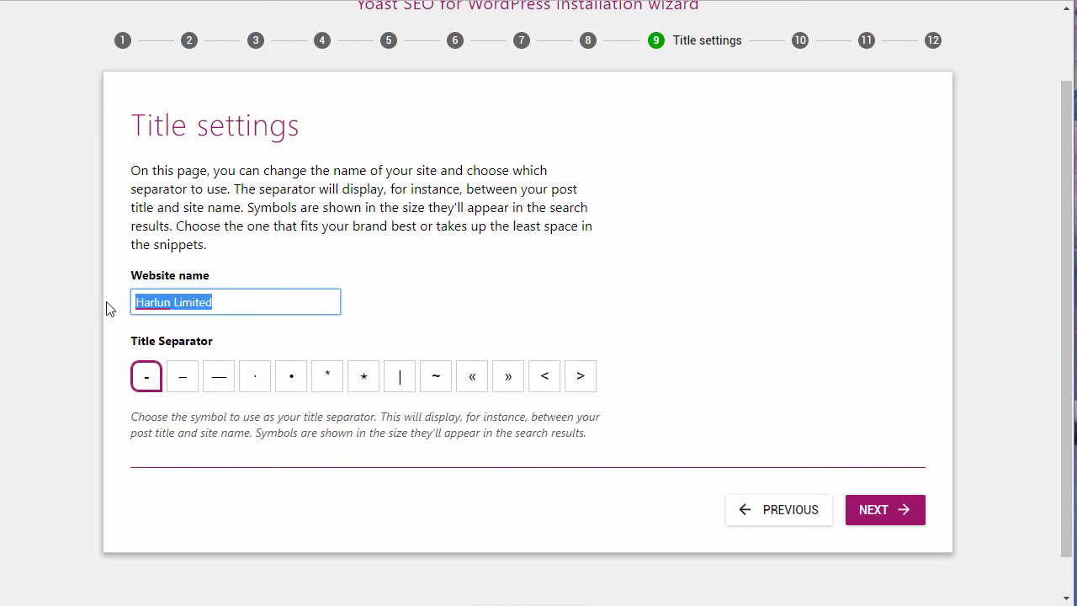
{"action": "left_click", "coordinate": [225, 301]}
{"action": "left_click_drag", "start_coordinate": [227, 301], "coordinate": [175, 296]}
{"action": "type", "text": "Compan"}
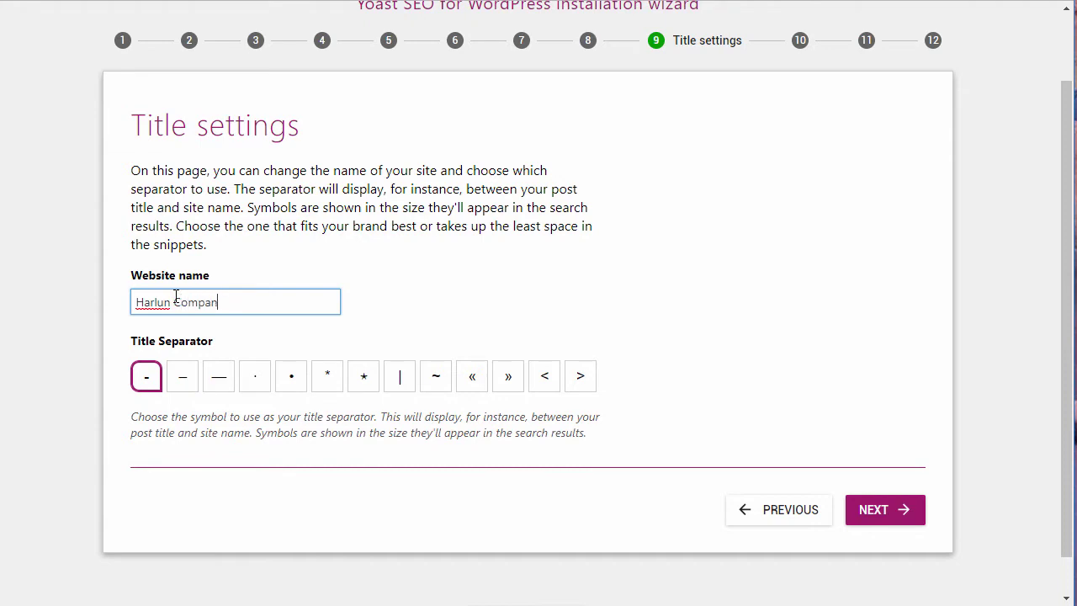
{"action": "type", "text": "y Website"}
Step: Try several title separators, select the short hyphen and continue to the newsletter page
{"action": "left_click", "coordinate": [186, 378]}
{"action": "left_click", "coordinate": [219, 387]}
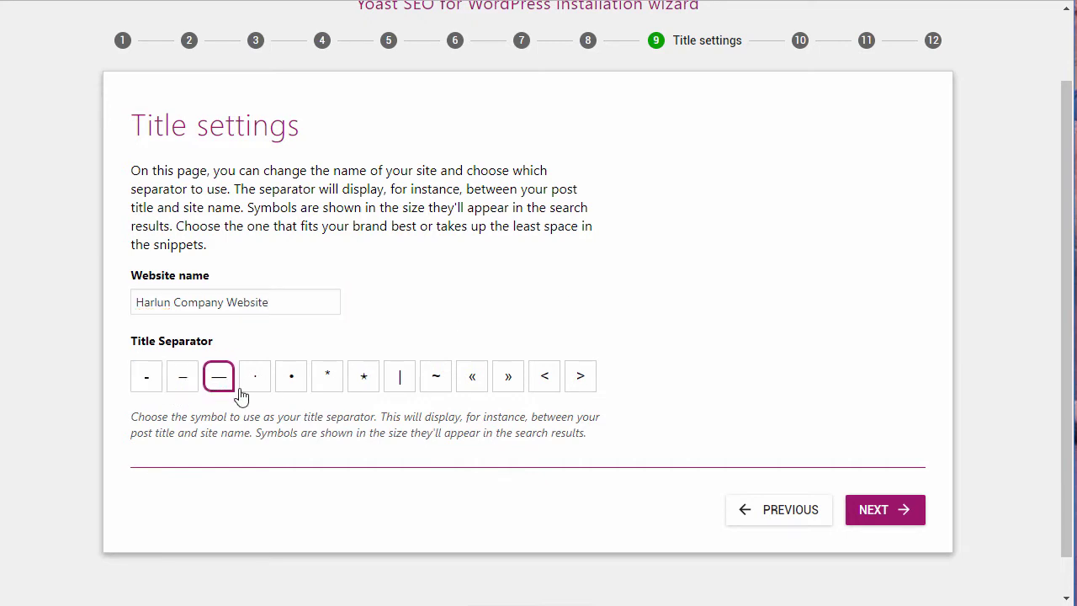
{"action": "left_click", "coordinate": [246, 387]}
{"action": "left_click", "coordinate": [178, 387]}
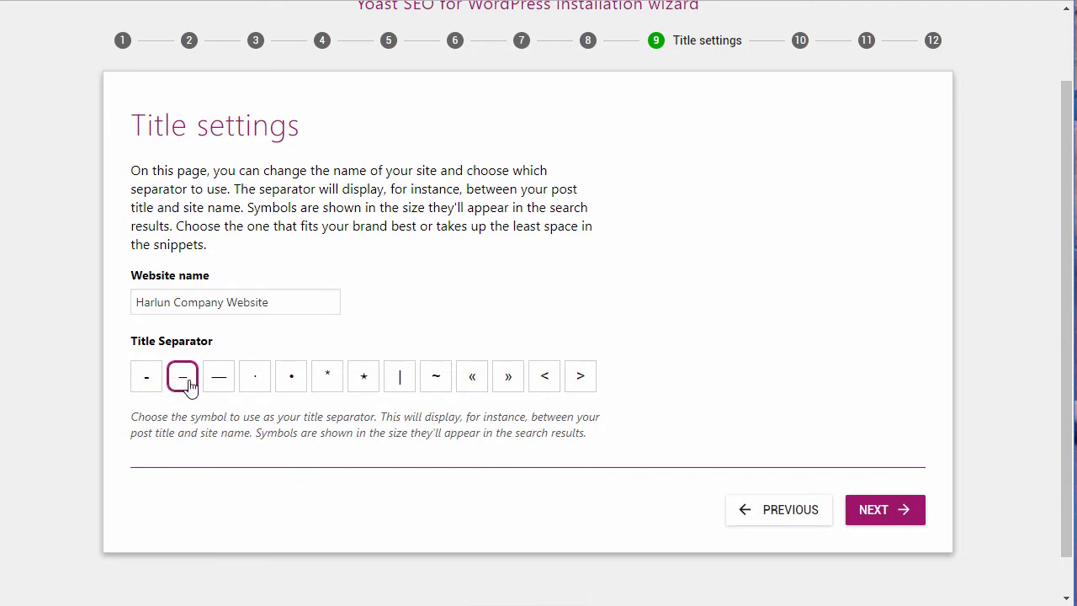
{"action": "left_click", "coordinate": [156, 389]}
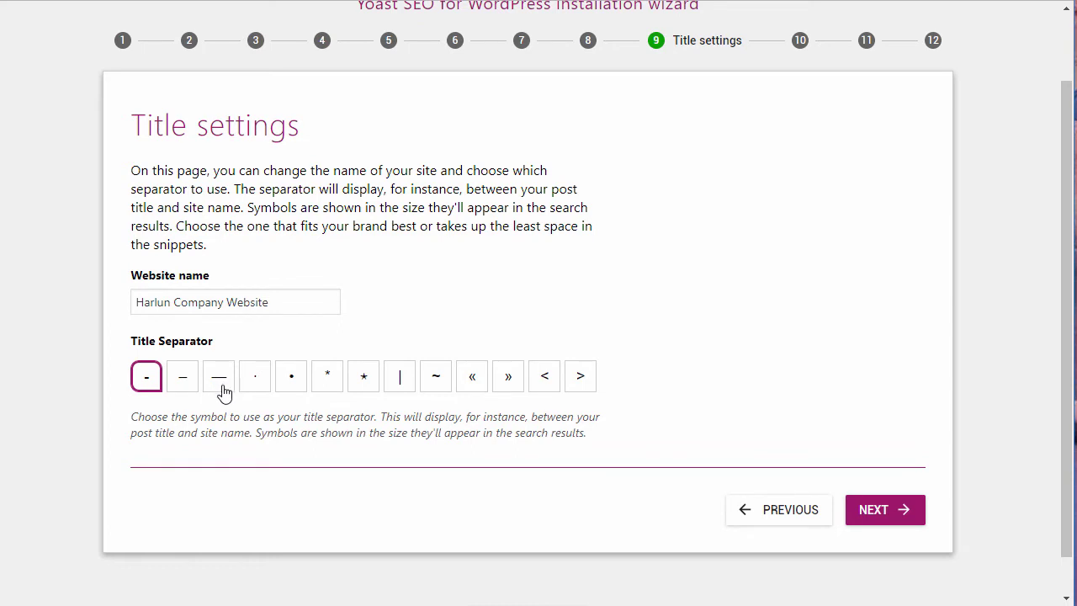
{"action": "left_click", "coordinate": [878, 516]}
{"action": "left_click", "coordinate": [189, 380]}
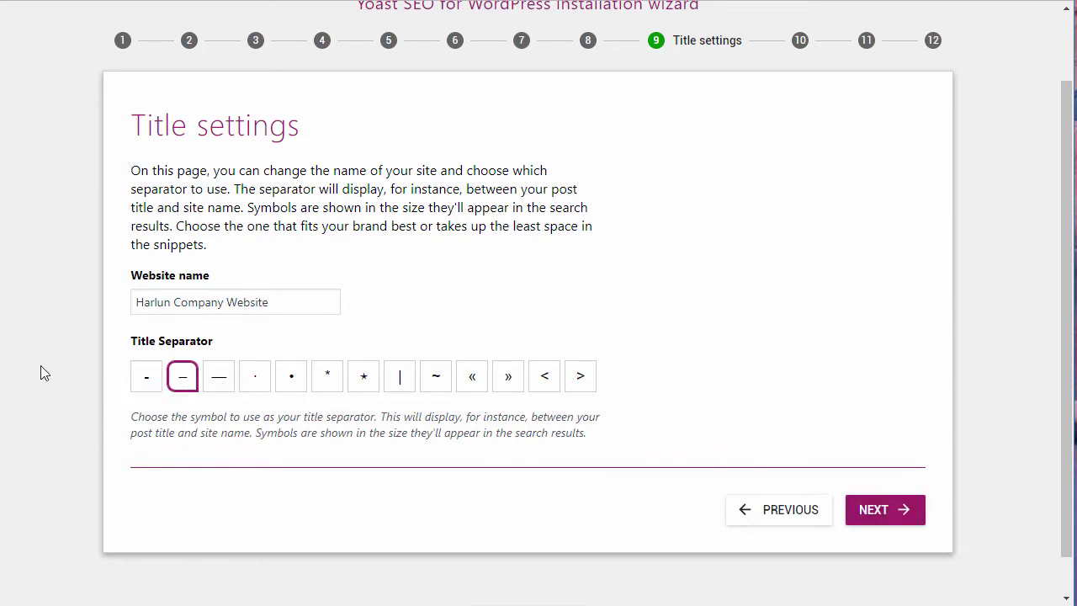
{"action": "left_click", "coordinate": [142, 380]}
{"action": "left_click", "coordinate": [880, 514]}
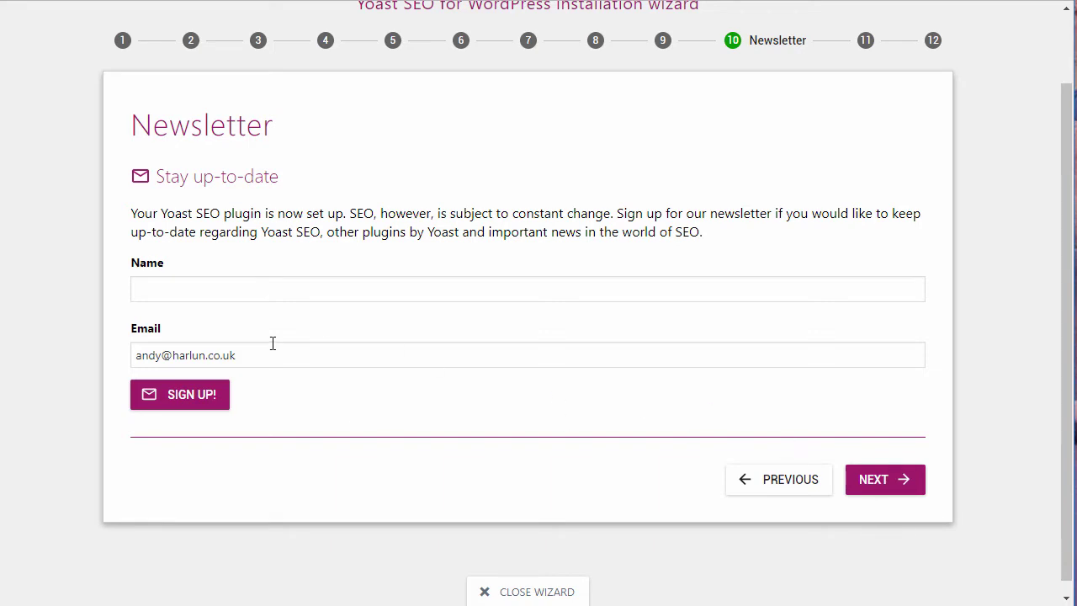
Step: Skip the newsletter sign-up, look through the premium and training recommendations, and close the finished wizard
{"action": "left_click", "coordinate": [881, 487]}
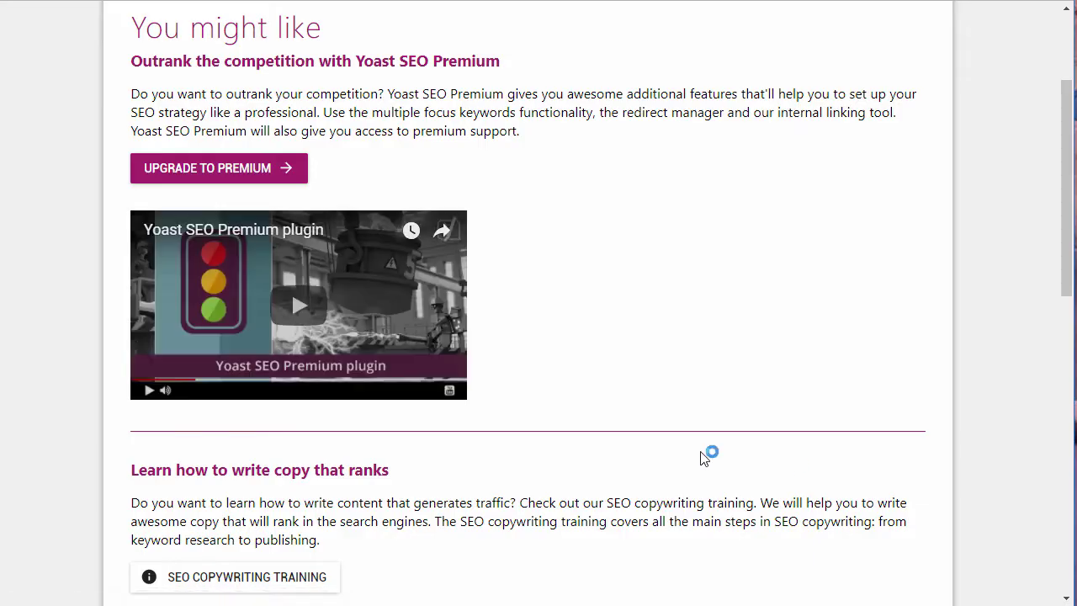
{"action": "scroll", "coordinate": [572, 84], "scroll_direction": "down", "scroll_amount": 10}
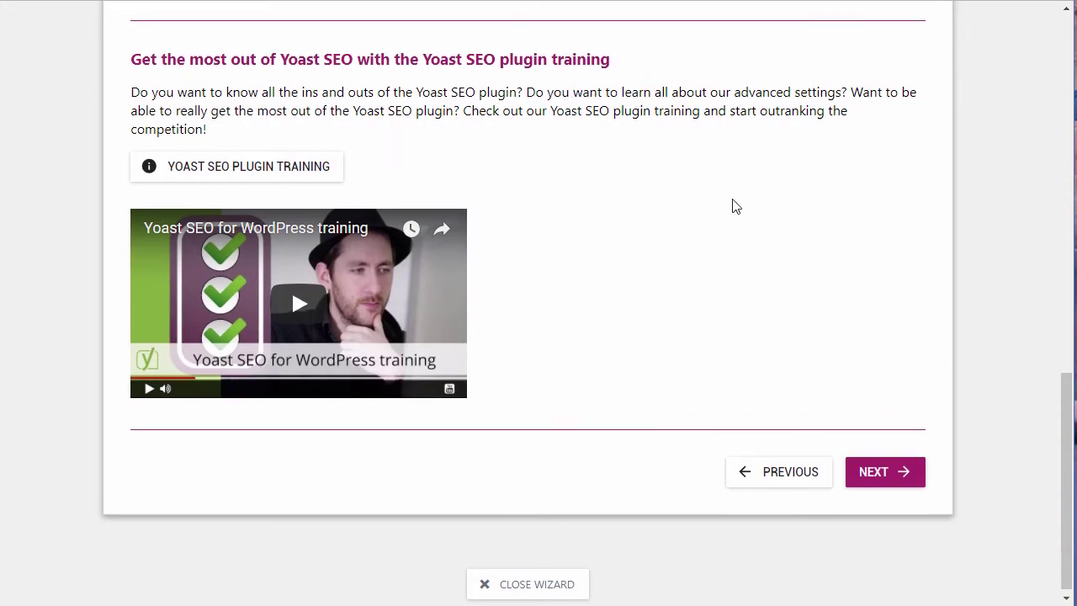
{"action": "scroll", "coordinate": [733, 204], "scroll_direction": "up", "scroll_amount": 8}
{"action": "scroll", "coordinate": [376, 168], "scroll_direction": "down", "scroll_amount": 8}
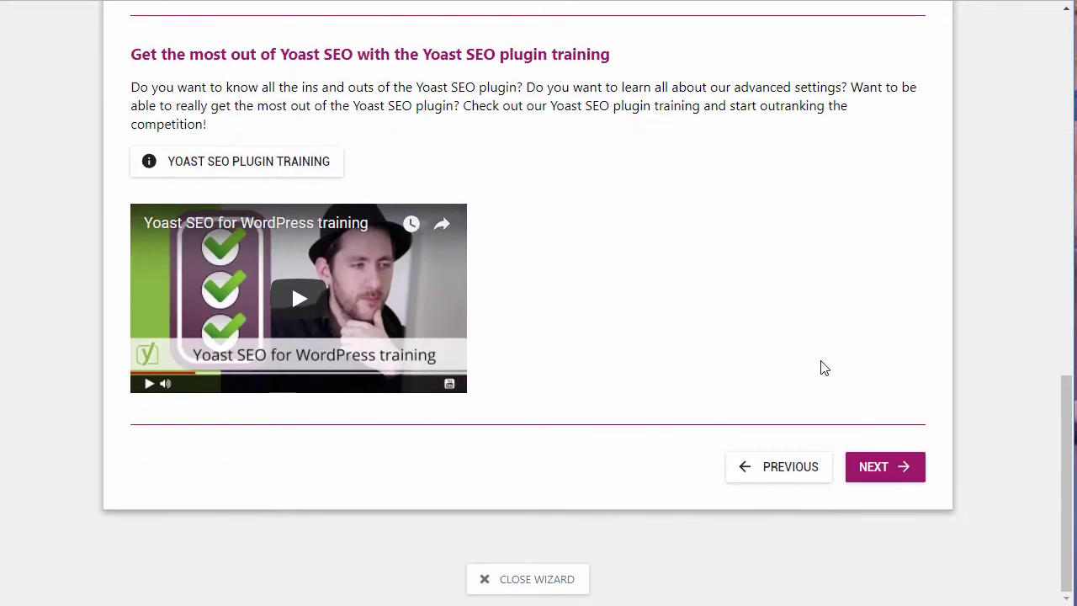
{"action": "left_click", "coordinate": [878, 468]}
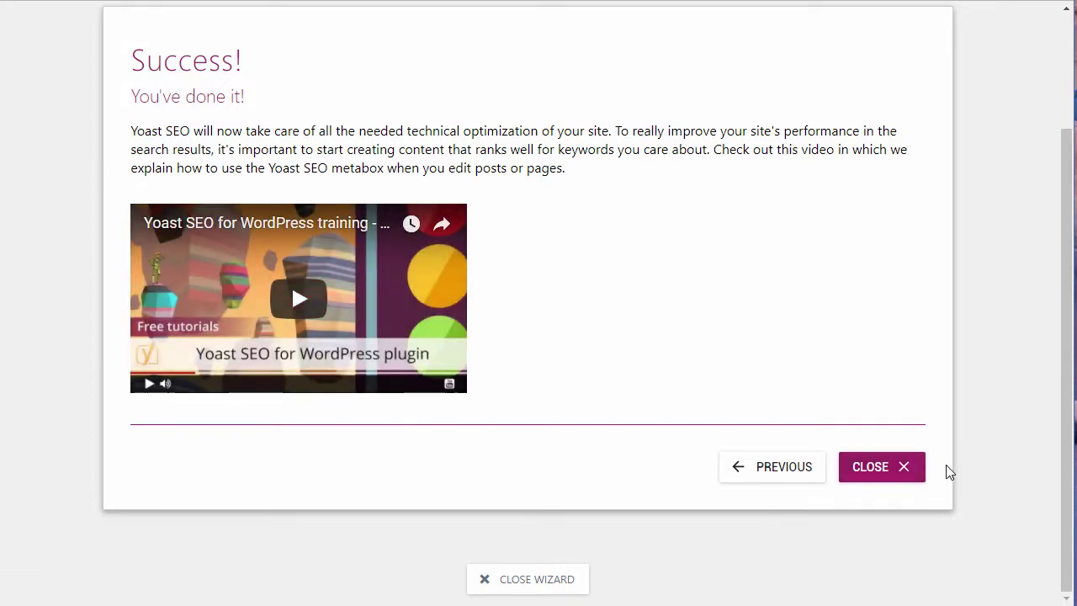
{"action": "left_click", "coordinate": [899, 477]}
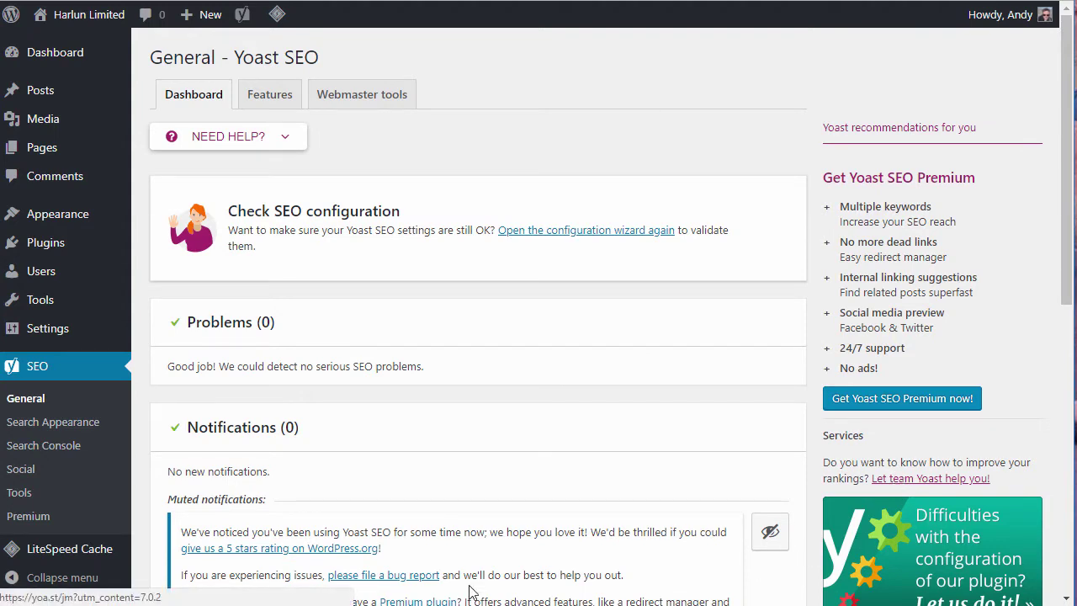
Step: Open the SEO search appearance settings and examine the site name, page and separator variables in the homepage title template
{"action": "left_click", "coordinate": [44, 419]}
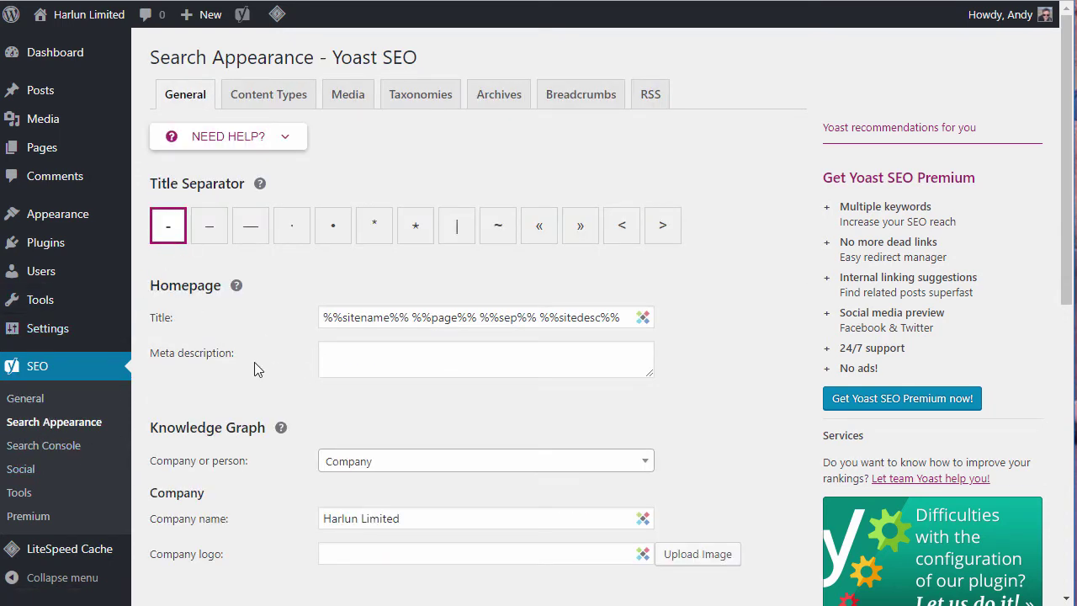
{"action": "scroll", "coordinate": [746, 312], "scroll_direction": "down", "scroll_amount": 2}
{"action": "scroll", "coordinate": [745, 312], "scroll_direction": "up", "scroll_amount": 2}
{"action": "left_click_drag", "start_coordinate": [362, 316], "coordinate": [411, 317]}
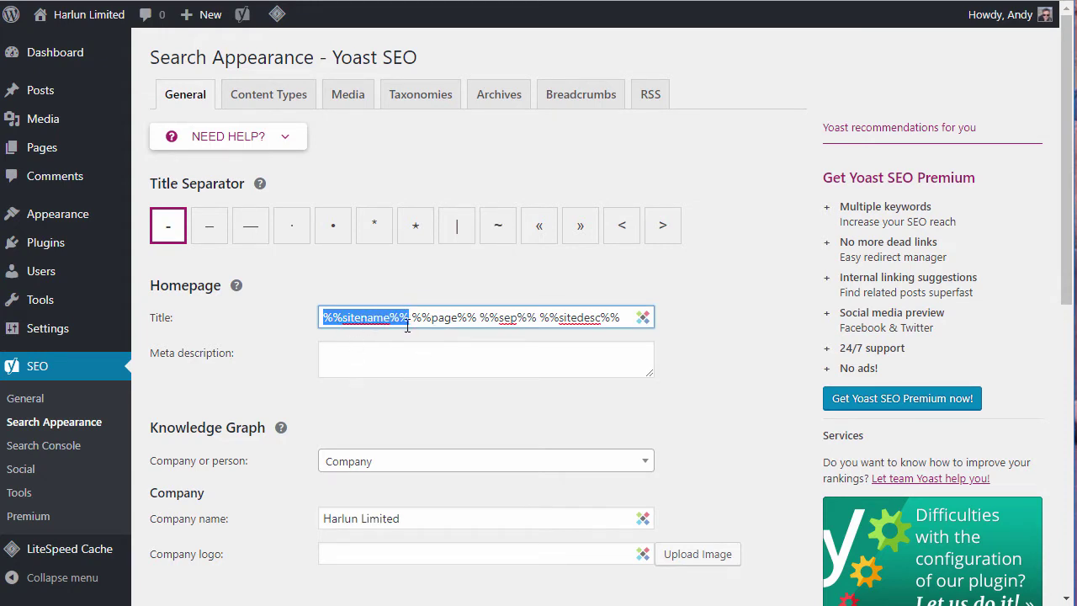
{"action": "left_click_drag", "start_coordinate": [412, 317], "coordinate": [485, 316]}
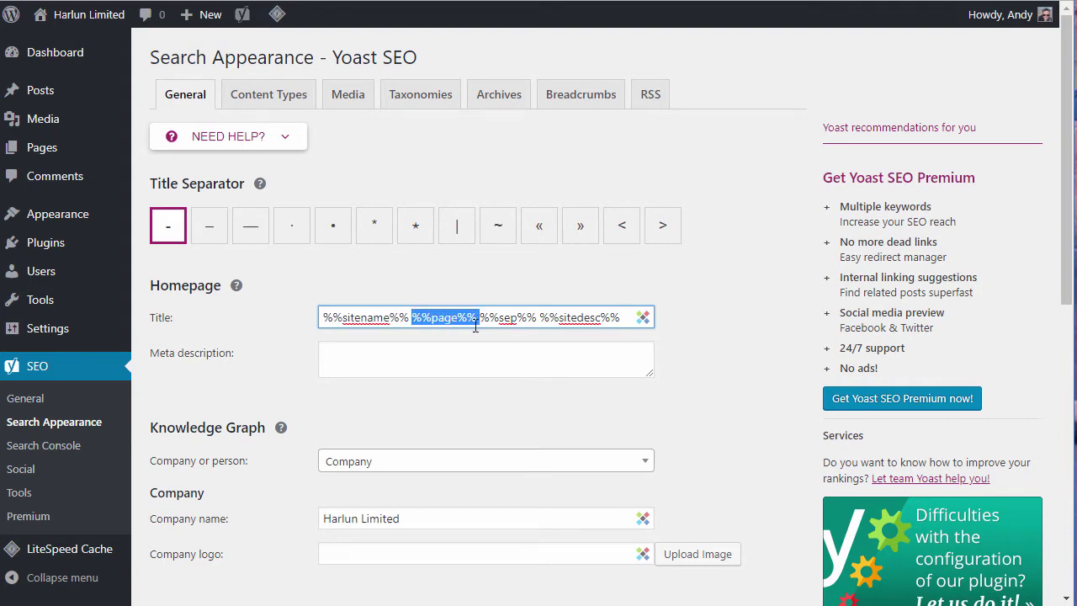
{"action": "left_click", "coordinate": [504, 318]}
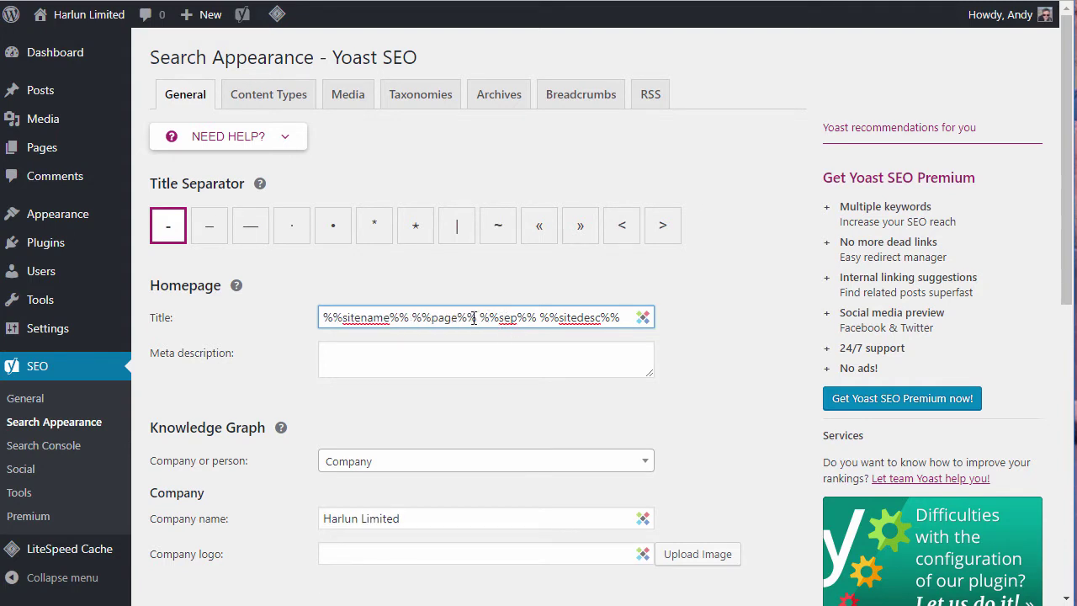
{"action": "left_click_drag", "start_coordinate": [479, 318], "coordinate": [532, 317]}
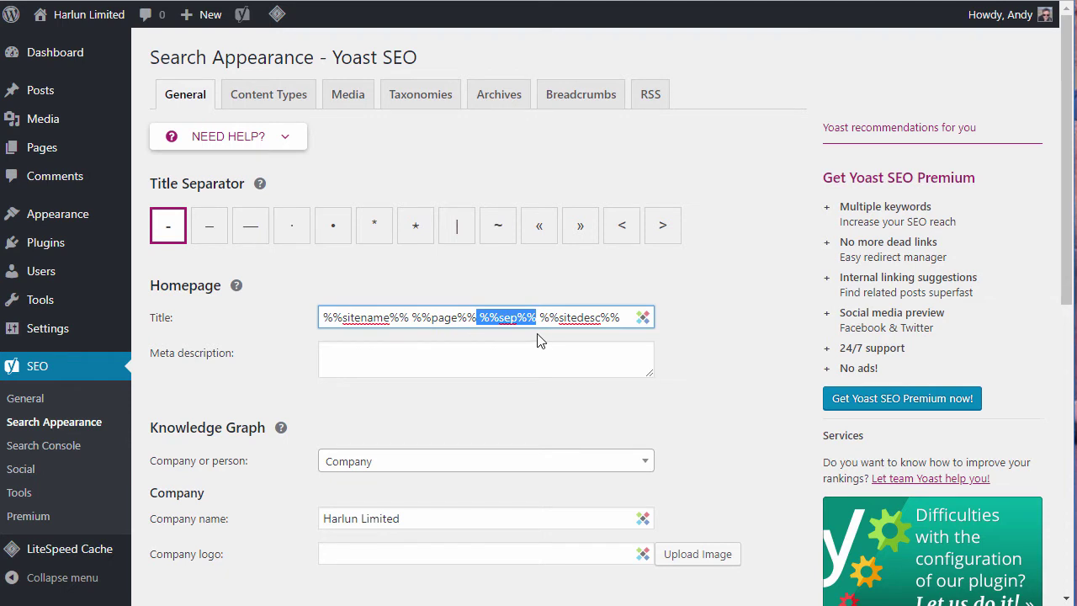
{"action": "right_click", "coordinate": [576, 334]}
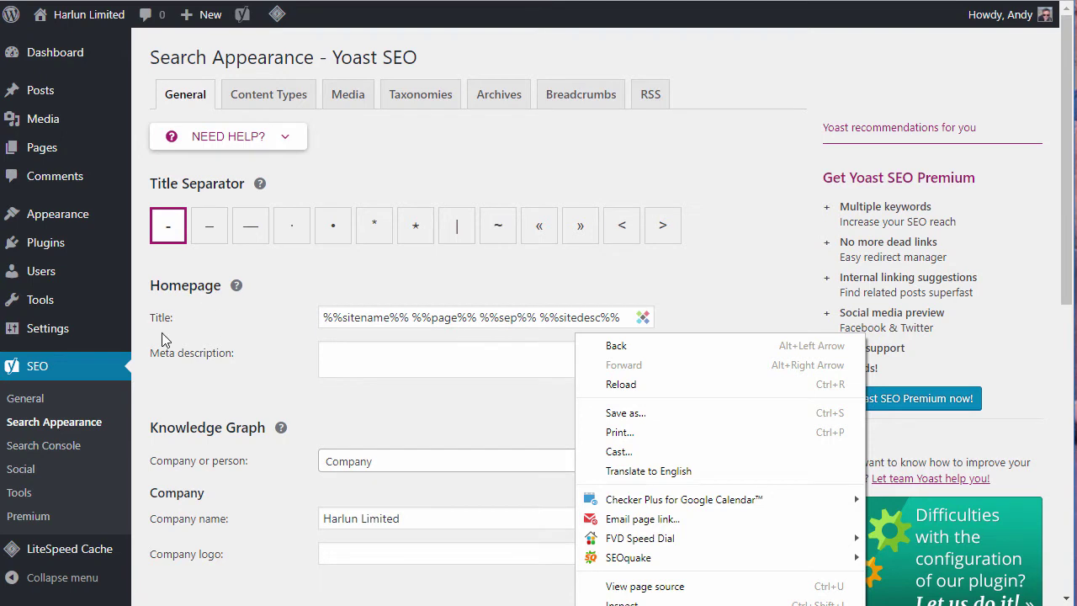
{"action": "left_click", "coordinate": [691, 207]}
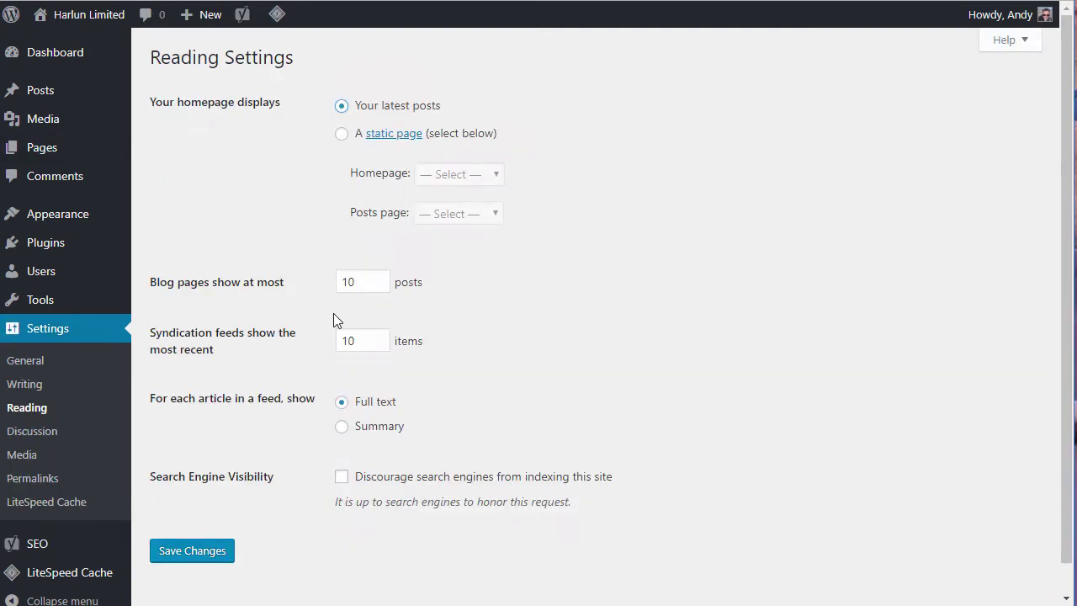
Step: Set the homepage to display the static page Sample Page in the reading settings and save
{"action": "left_click", "coordinate": [341, 133]}
{"action": "left_click", "coordinate": [494, 176]}
{"action": "left_click", "coordinate": [484, 212]}
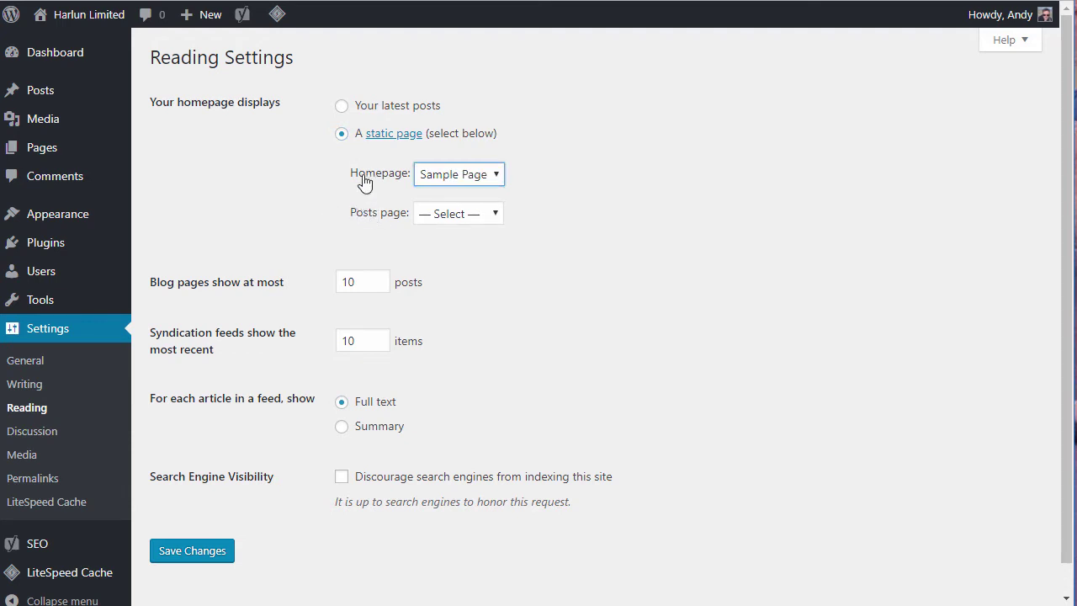
{"action": "left_click", "coordinate": [177, 567]}
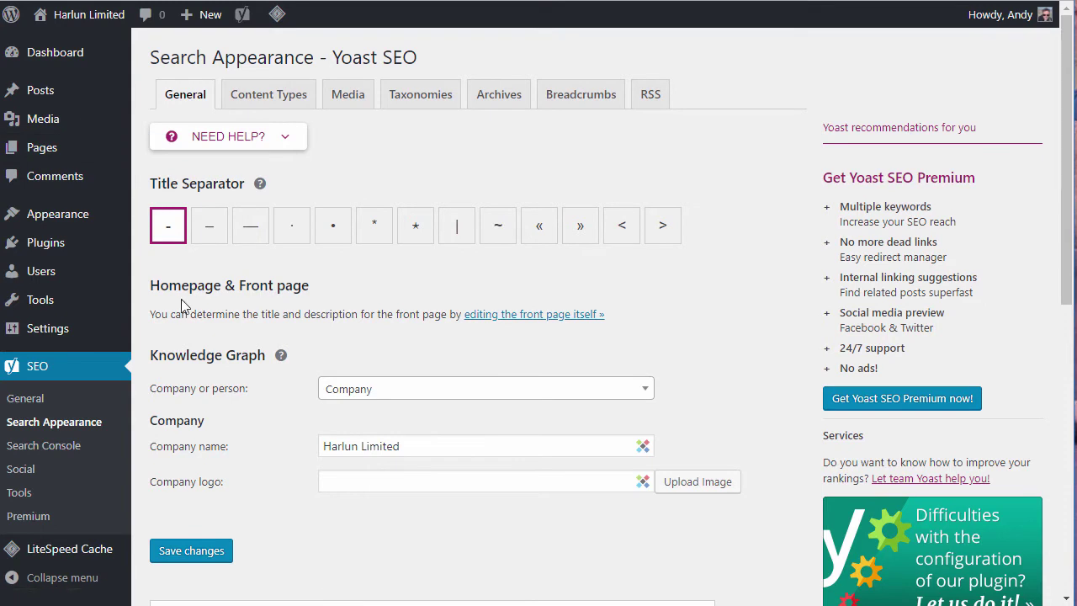
Step: Switch the homepage display back to the latest posts in the reading settings and save
{"action": "mouse_move", "coordinate": [58, 160]}
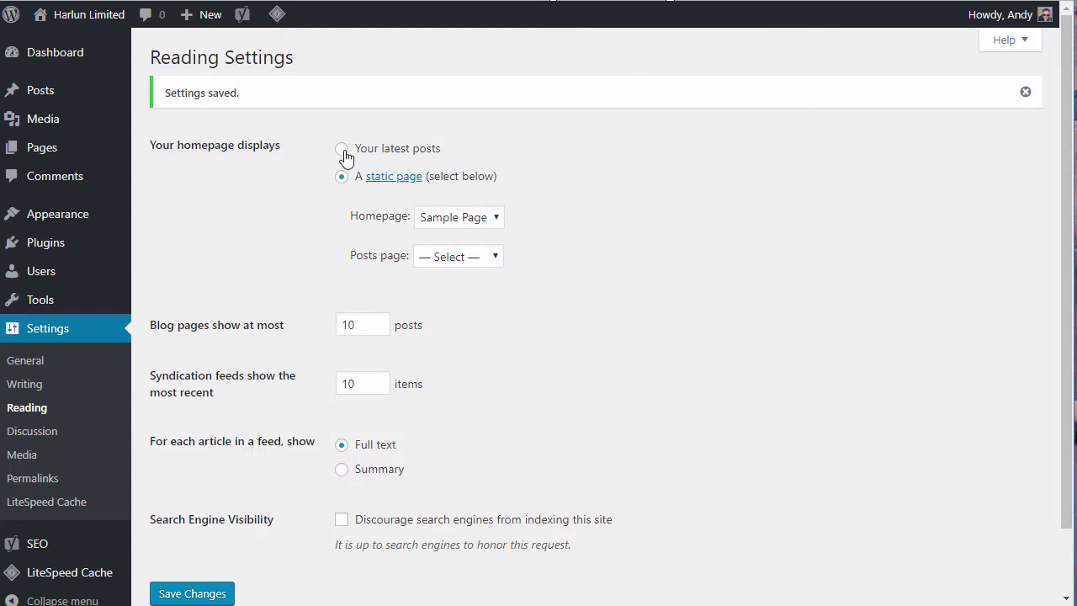
{"action": "left_click", "coordinate": [342, 149]}
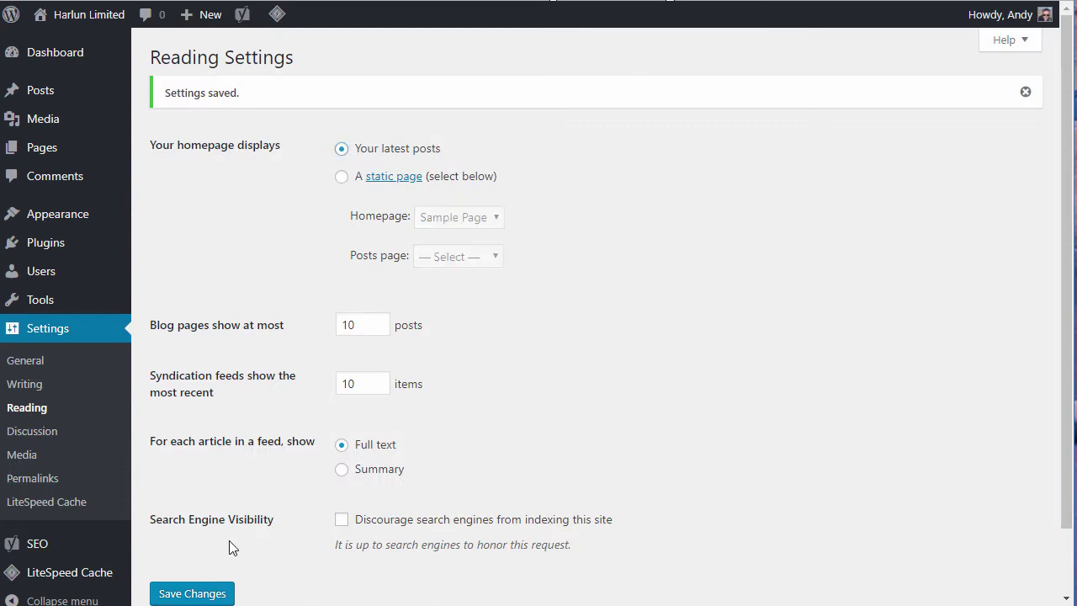
{"action": "left_click", "coordinate": [227, 593]}
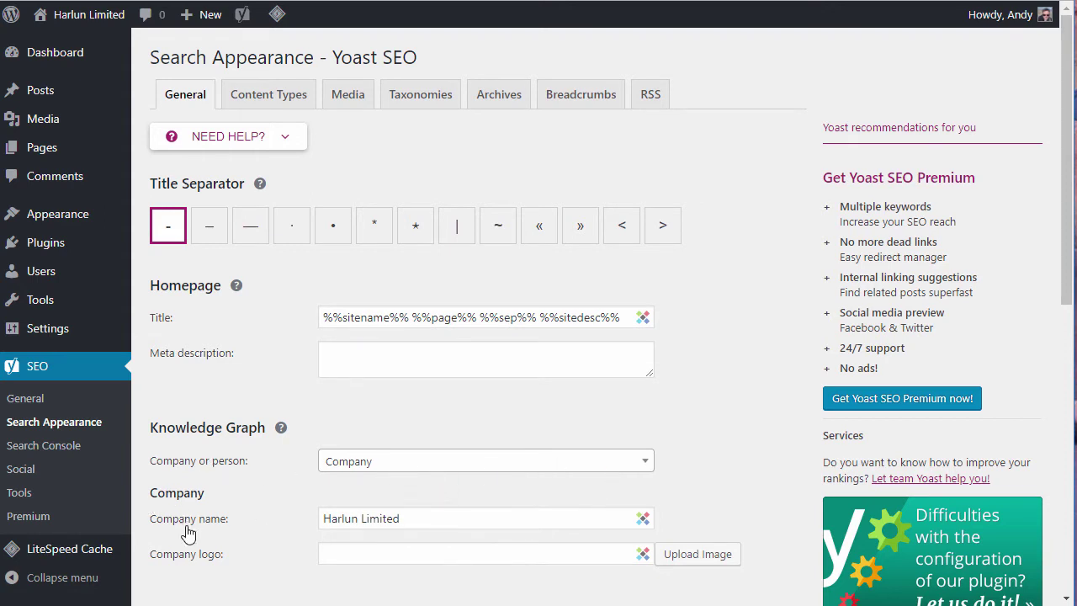
Step: Review the homepage and Knowledge Graph settings, and the search appearance options for the Posts and Pages content types
{"action": "scroll", "coordinate": [715, 345], "scroll_direction": "down", "scroll_amount": 2}
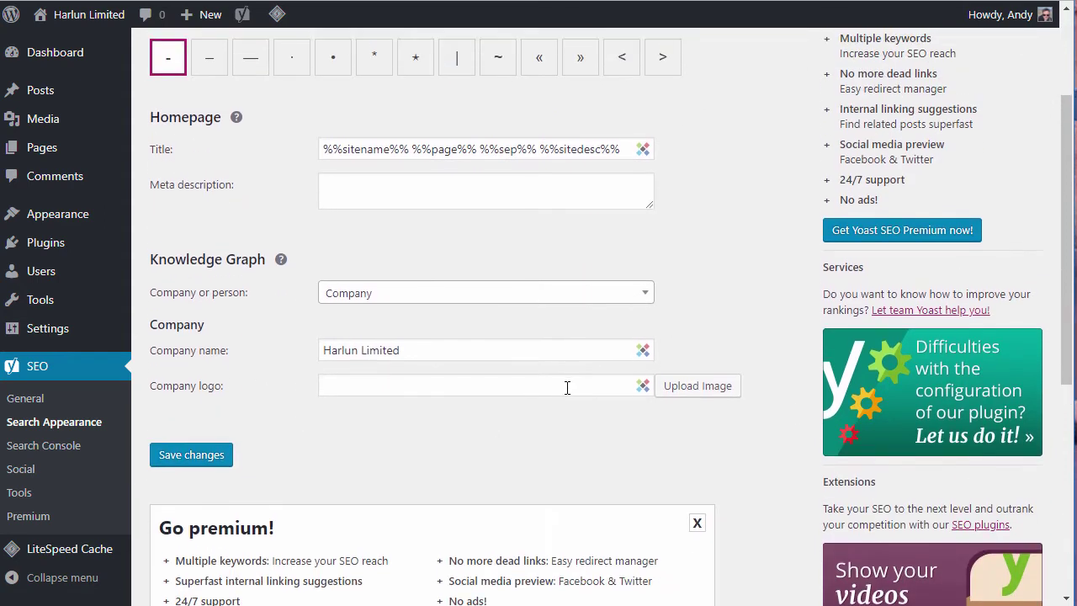
{"action": "scroll", "coordinate": [385, 407], "scroll_direction": "up", "scroll_amount": 2}
{"action": "scroll", "coordinate": [385, 406], "scroll_direction": "down", "scroll_amount": 2}
{"action": "scroll", "coordinate": [311, 400], "scroll_direction": "up", "scroll_amount": 2}
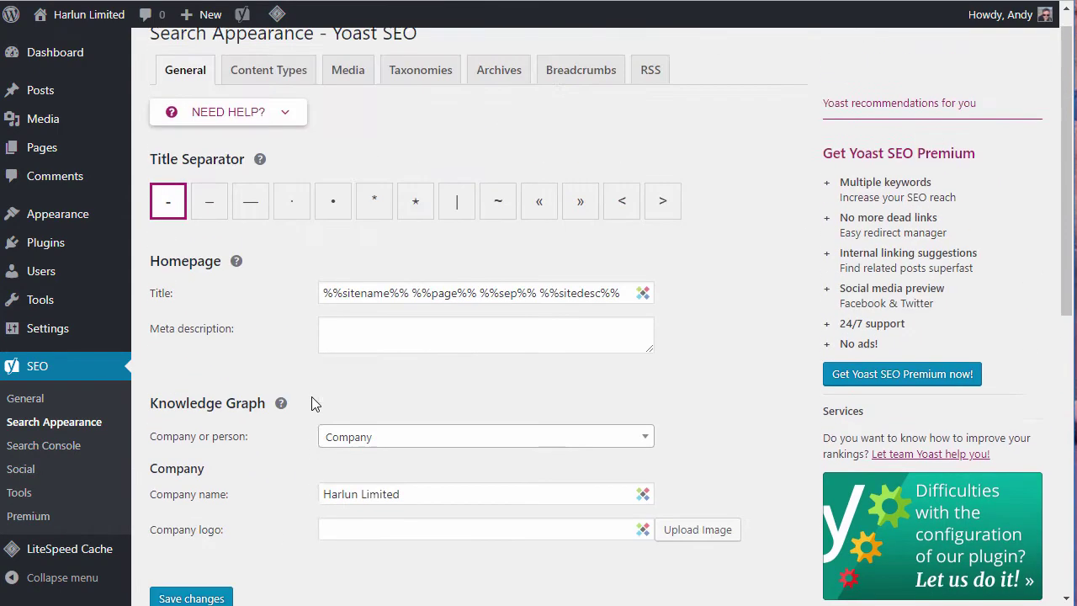
{"action": "left_click", "coordinate": [282, 99]}
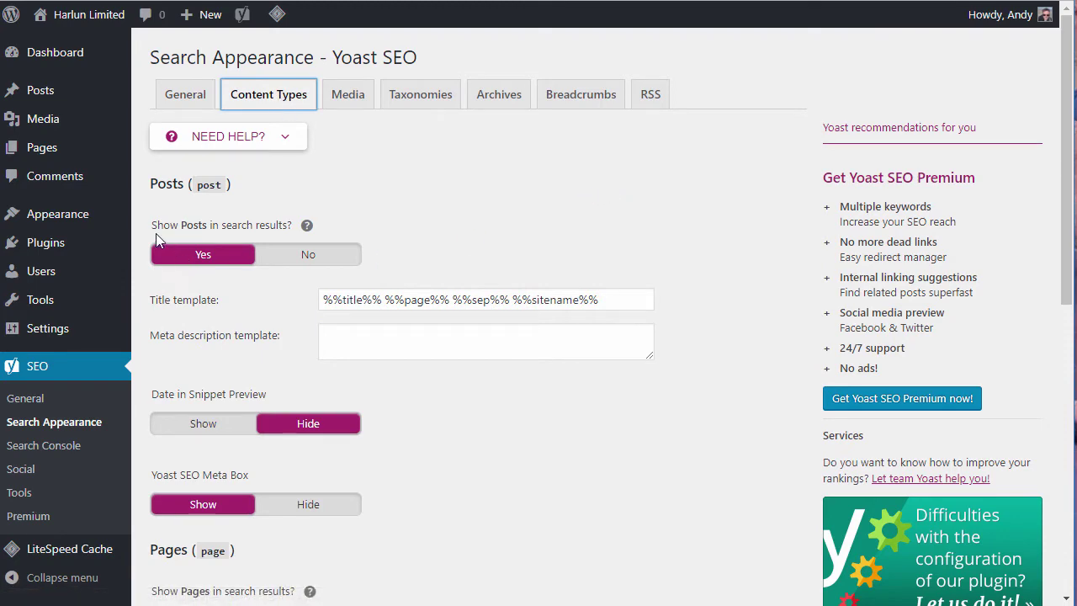
{"action": "scroll", "coordinate": [546, 218], "scroll_direction": "down", "scroll_amount": 3}
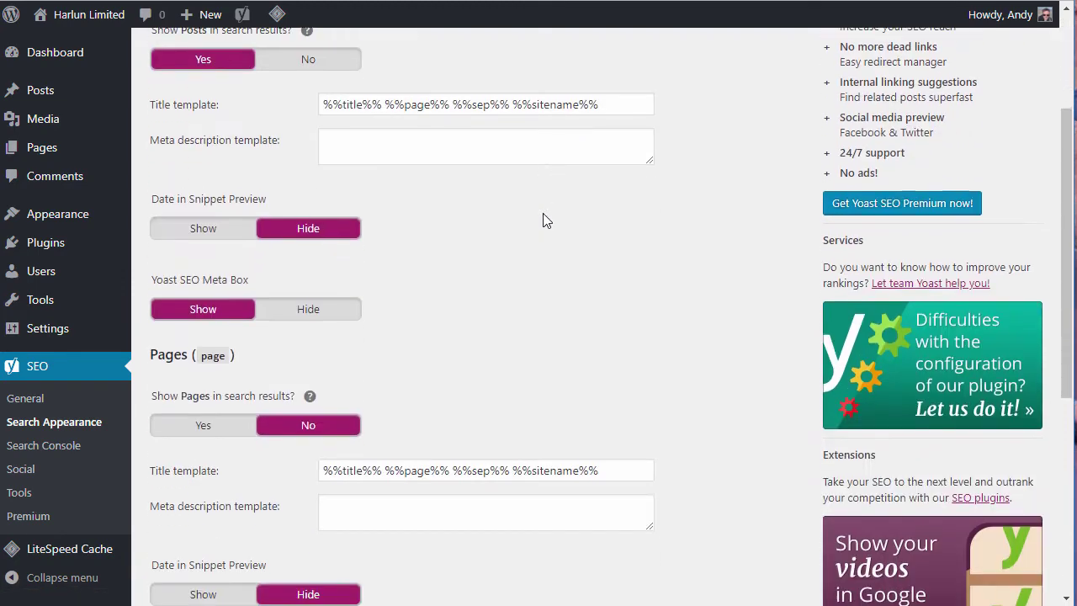
{"action": "scroll", "coordinate": [543, 217], "scroll_direction": "up", "scroll_amount": 3}
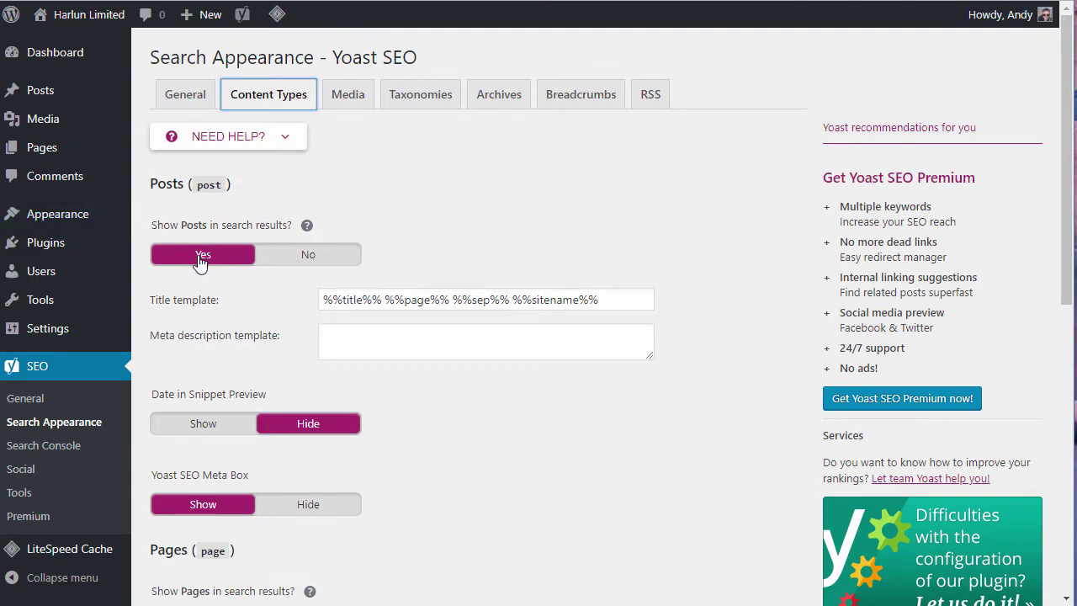
{"action": "scroll", "coordinate": [635, 430], "scroll_direction": "down", "scroll_amount": 3}
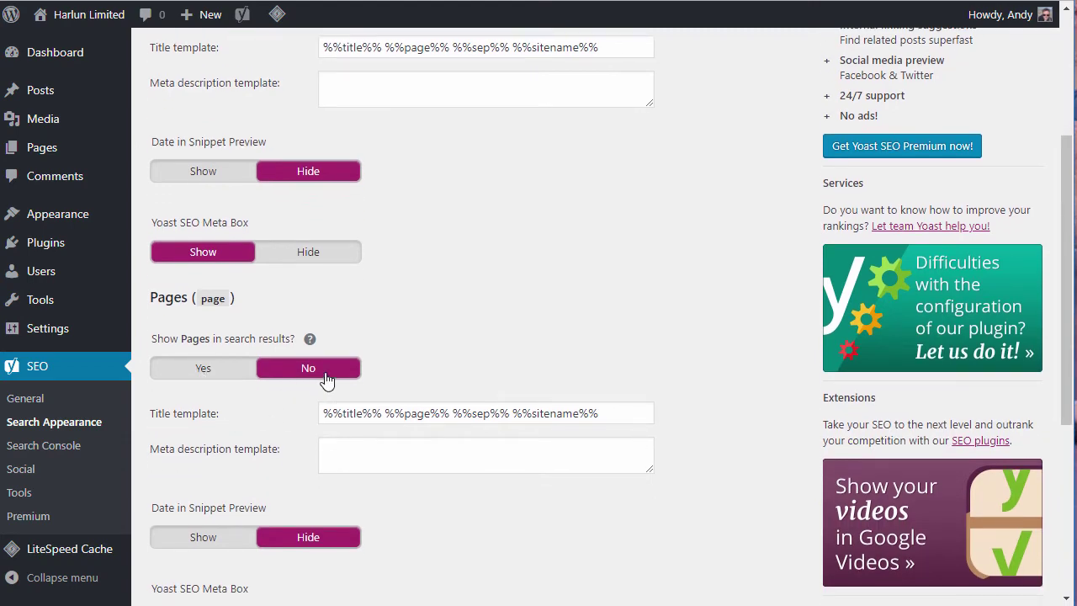
{"action": "scroll", "coordinate": [638, 290], "scroll_direction": "down", "scroll_amount": 3}
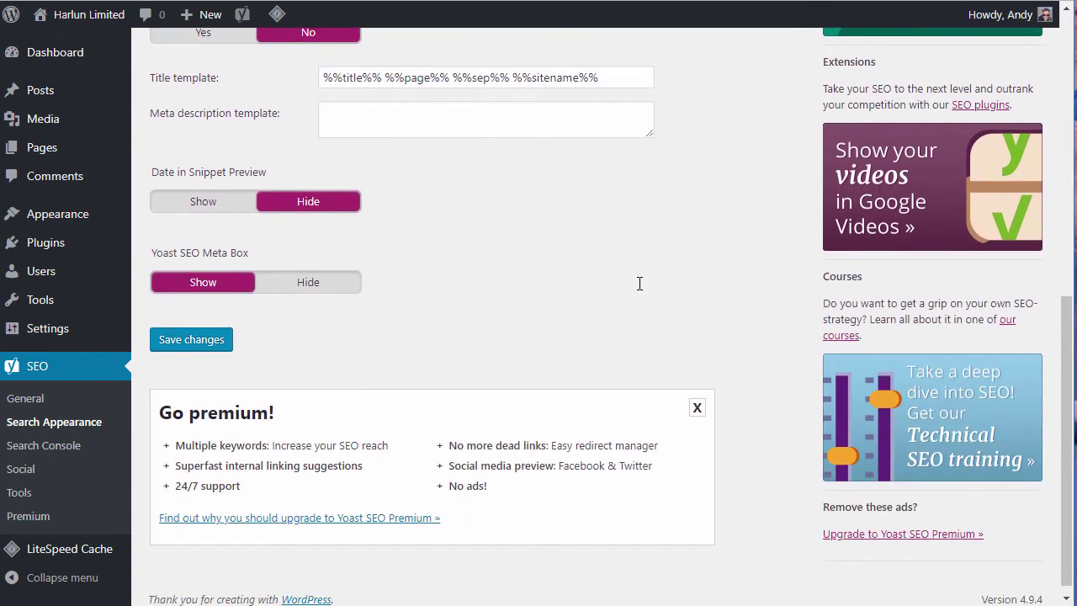
{"action": "scroll", "coordinate": [639, 286], "scroll_direction": "up", "scroll_amount": 5}
{"action": "scroll", "coordinate": [635, 285], "scroll_direction": "up", "scroll_amount": 1}
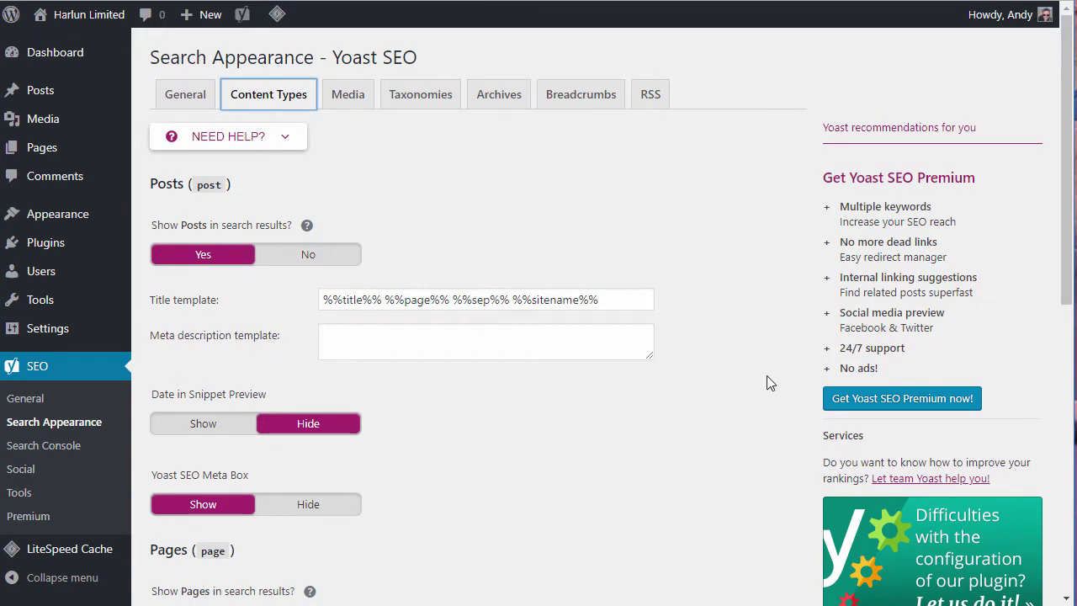
Step: Open the template explanation for the content types and copy the %%excerpt%% variable from the basic variables
{"action": "left_click", "coordinate": [357, 345]}
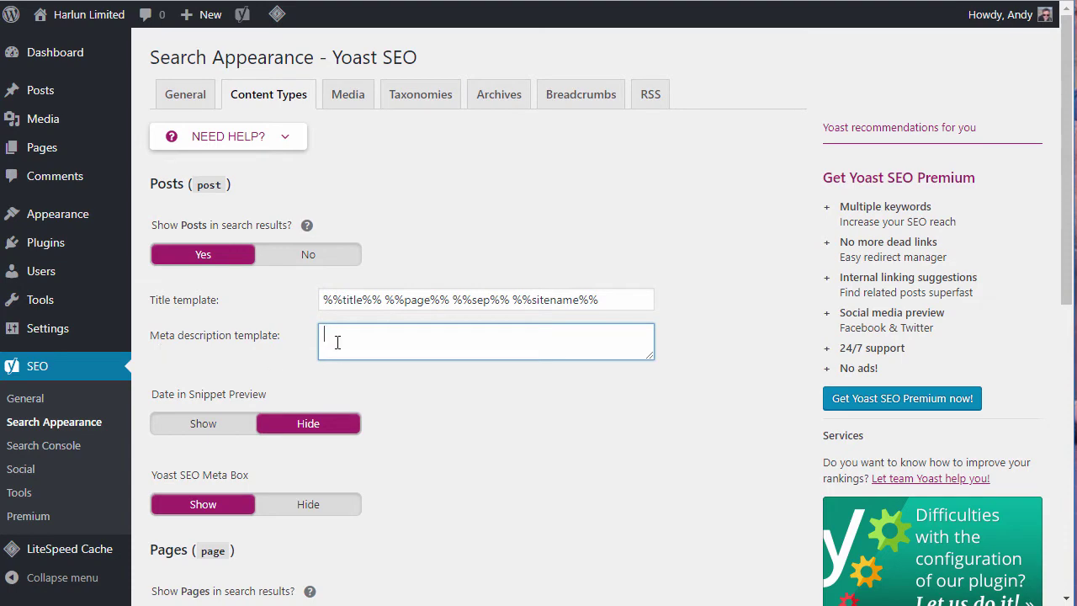
{"action": "left_click", "coordinate": [285, 139]}
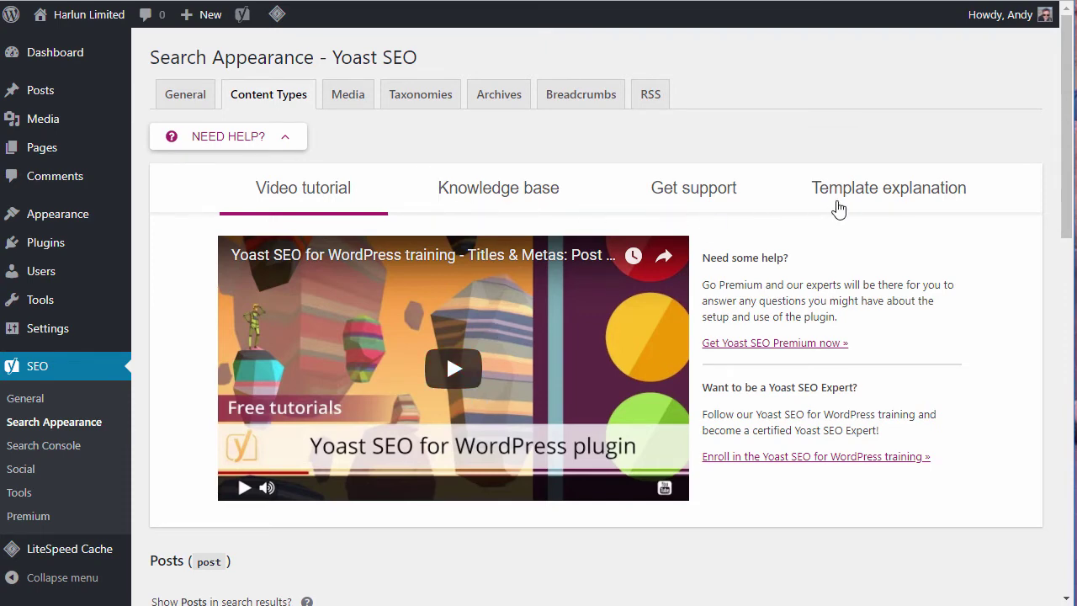
{"action": "left_click", "coordinate": [905, 195]}
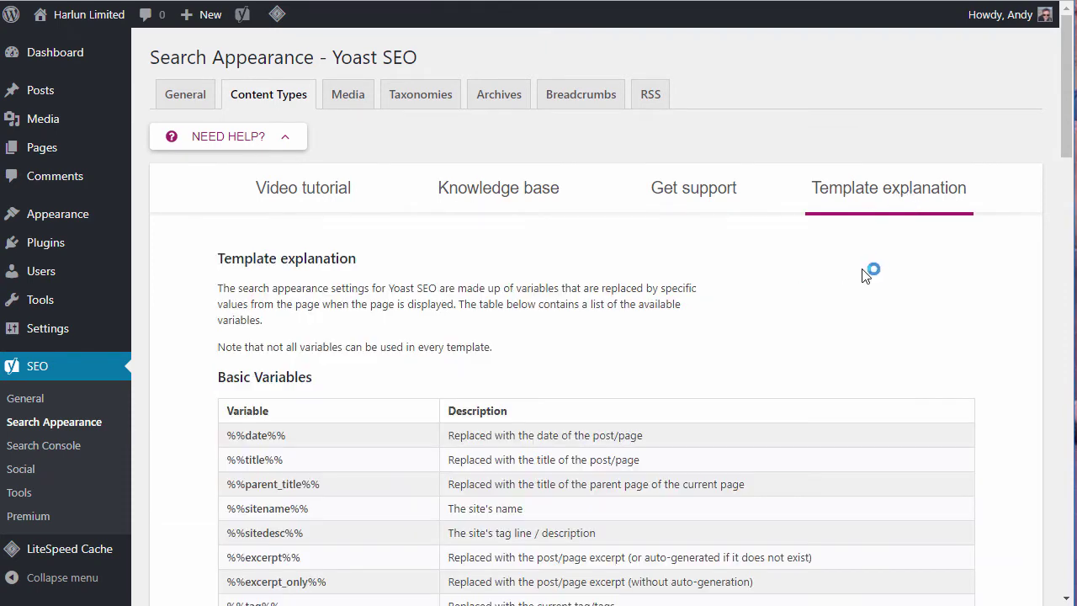
{"action": "scroll", "coordinate": [867, 272], "scroll_direction": "down", "scroll_amount": 4}
{"action": "scroll", "coordinate": [867, 273], "scroll_direction": "down", "scroll_amount": 2}
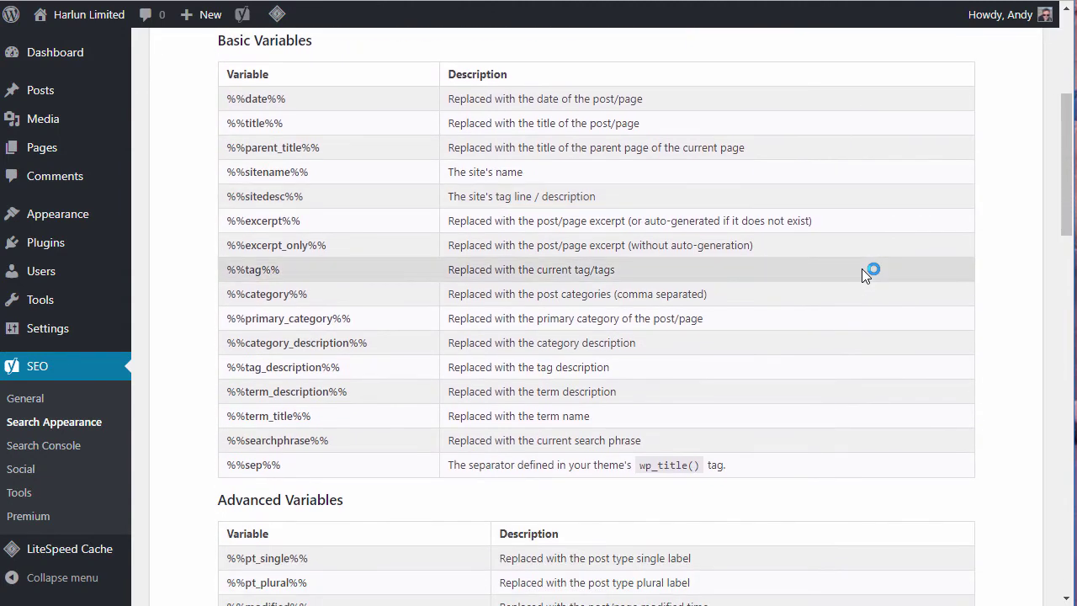
{"action": "scroll", "coordinate": [863, 275], "scroll_direction": "up", "scroll_amount": 1}
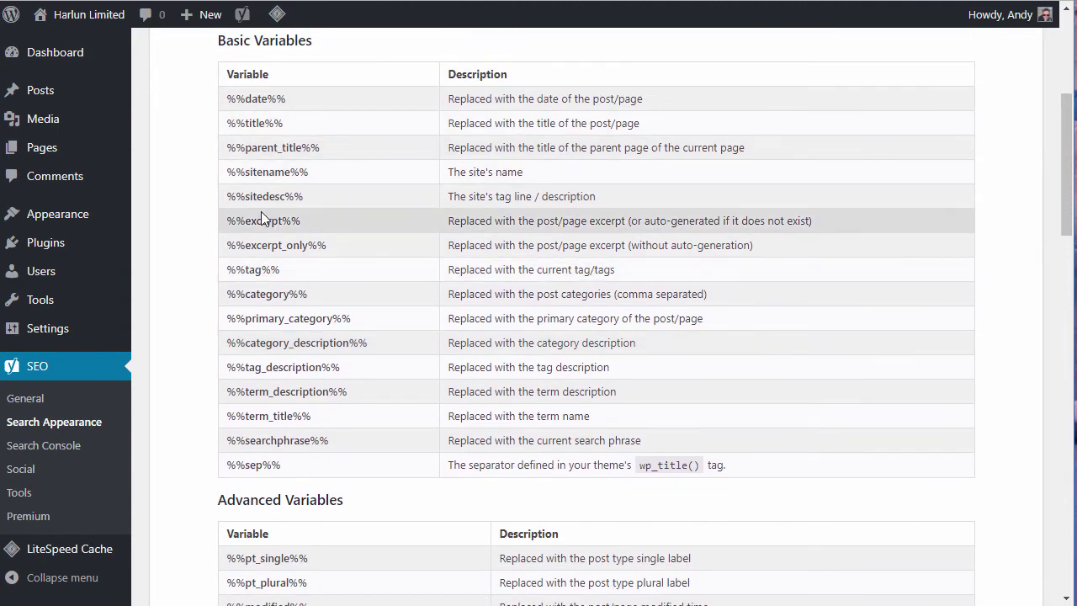
{"action": "left_click_drag", "start_coordinate": [301, 221], "coordinate": [229, 224]}
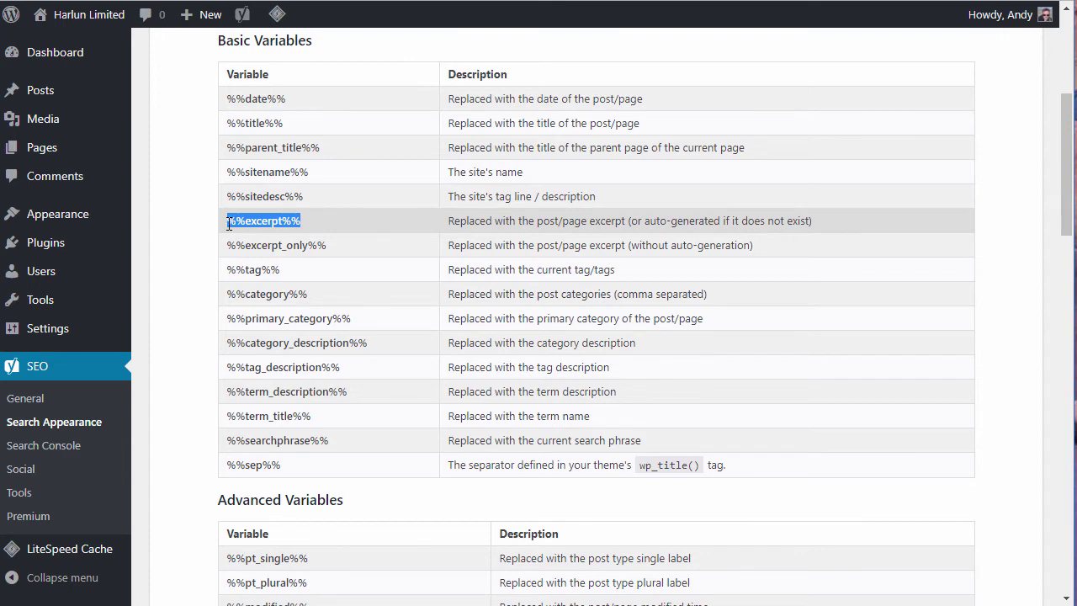
{"action": "right_click", "coordinate": [229, 224]}
{"action": "left_click", "coordinate": [261, 237]}
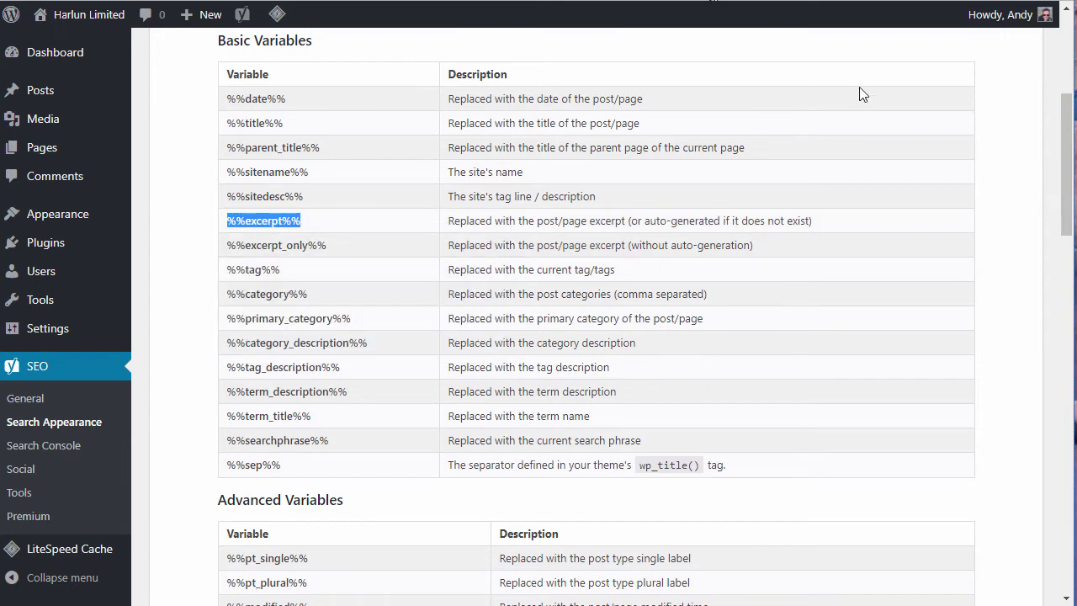
Step: Close the help section and set the Posts meta description template to %%excerpt%%
{"action": "scroll", "coordinate": [962, 95], "scroll_direction": "up", "scroll_amount": 4}
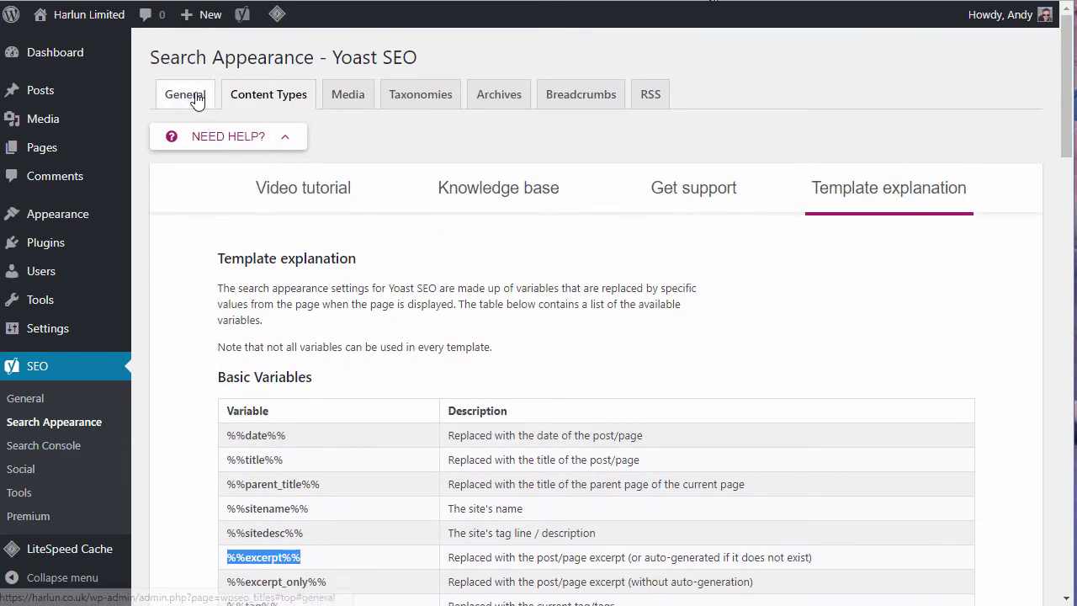
{"action": "left_click", "coordinate": [286, 139]}
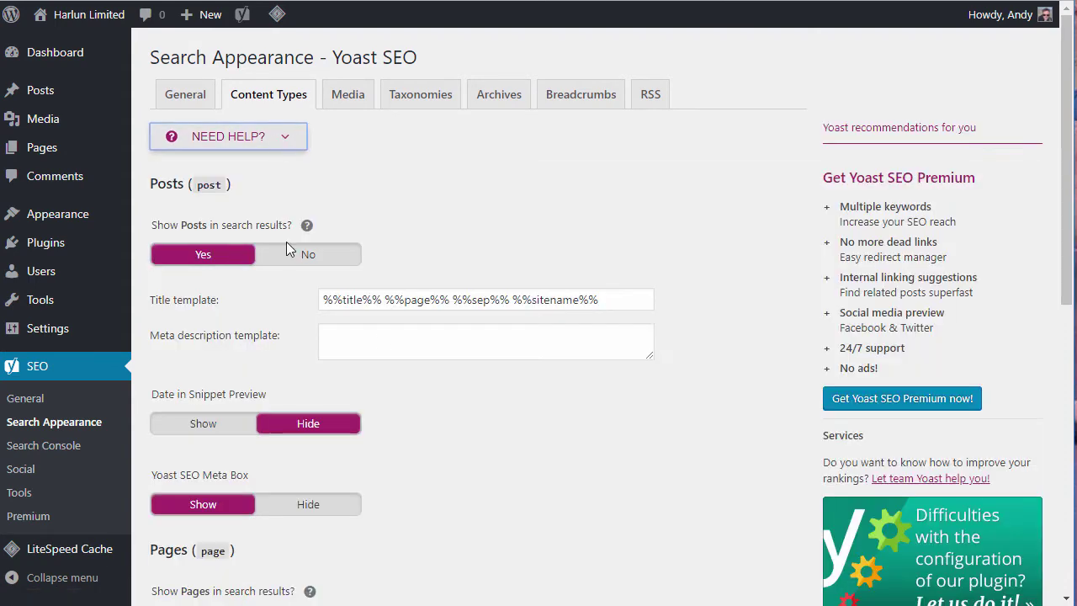
{"action": "left_click", "coordinate": [388, 335]}
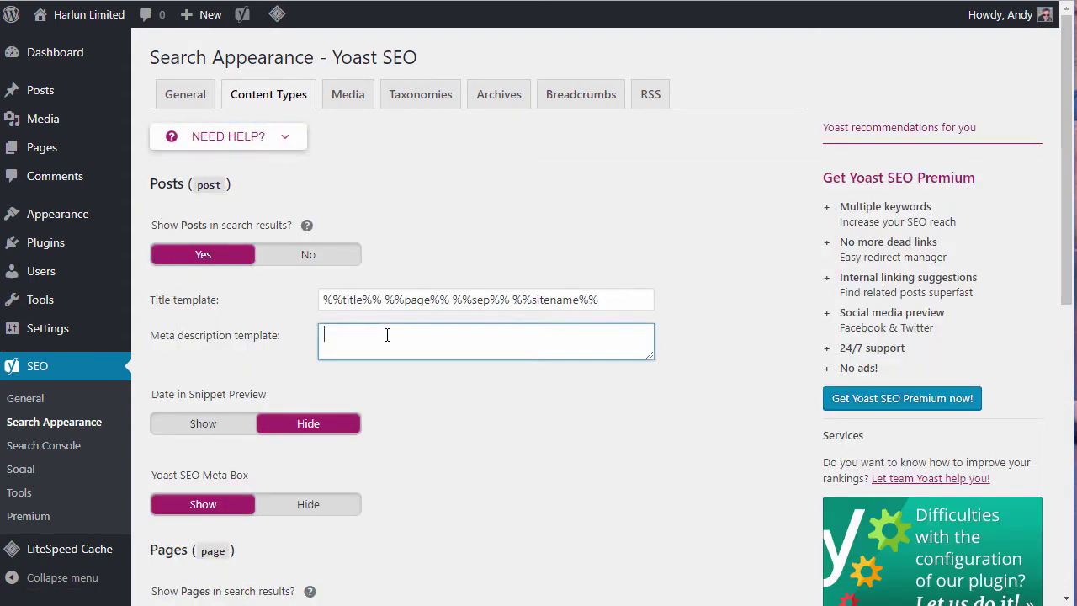
{"action": "key", "text": "ctrl+v"}
{"action": "left_click_drag", "start_coordinate": [324, 298], "coordinate": [293, 291]}
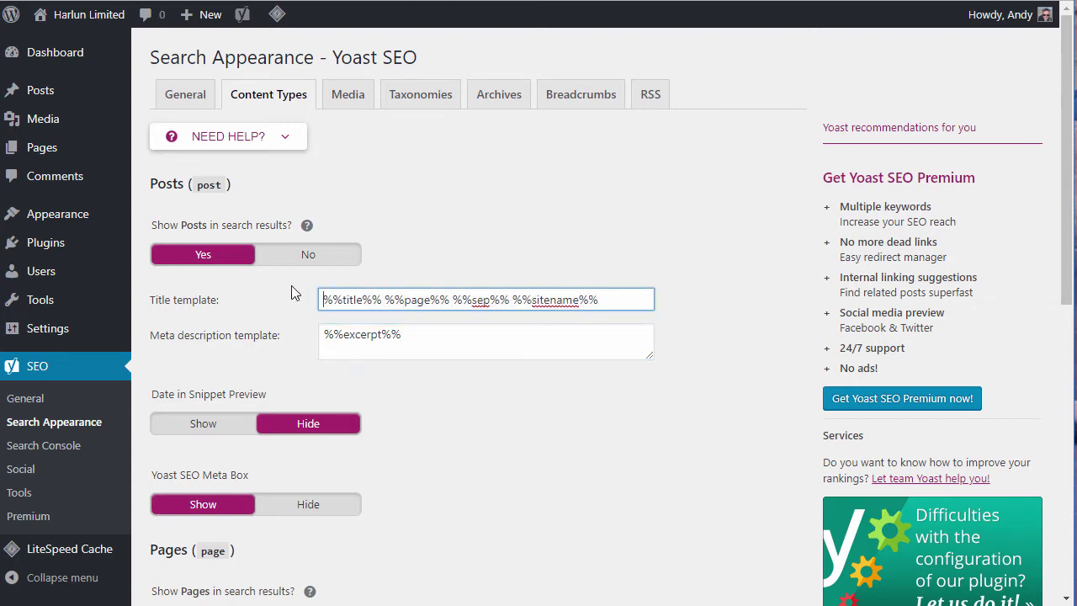
{"action": "mouse_move", "coordinate": [408, 328]}
{"action": "left_mouse_down"}
{"action": "mouse_move", "coordinate": [310, 328]}
{"action": "mouse_move", "coordinate": [406, 328]}
{"action": "left_mouse_up"}
{"action": "right_click", "coordinate": [434, 333]}
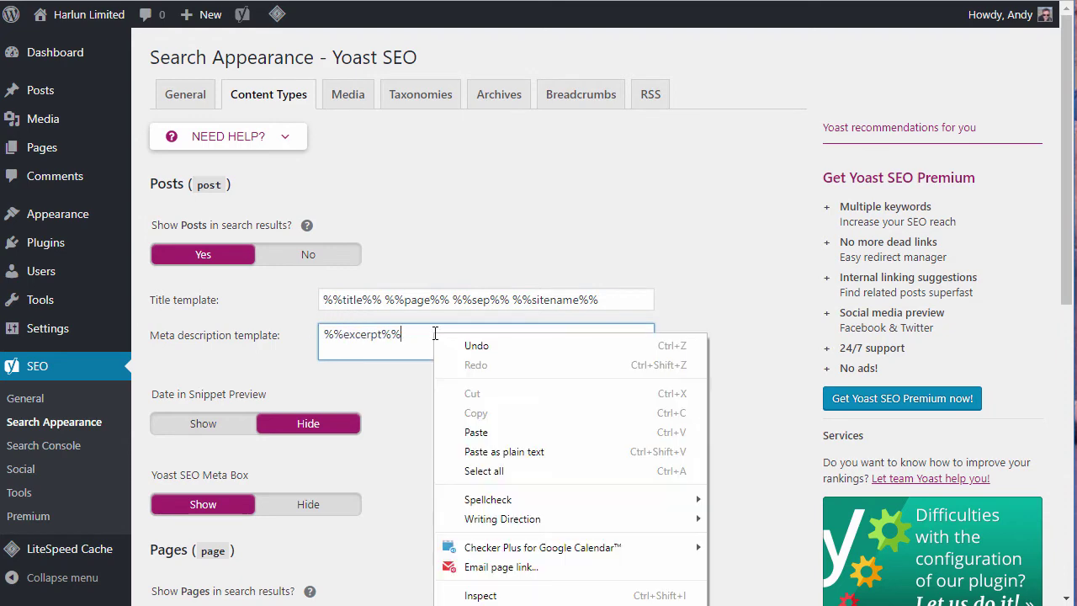
{"action": "left_click", "coordinate": [402, 337]}
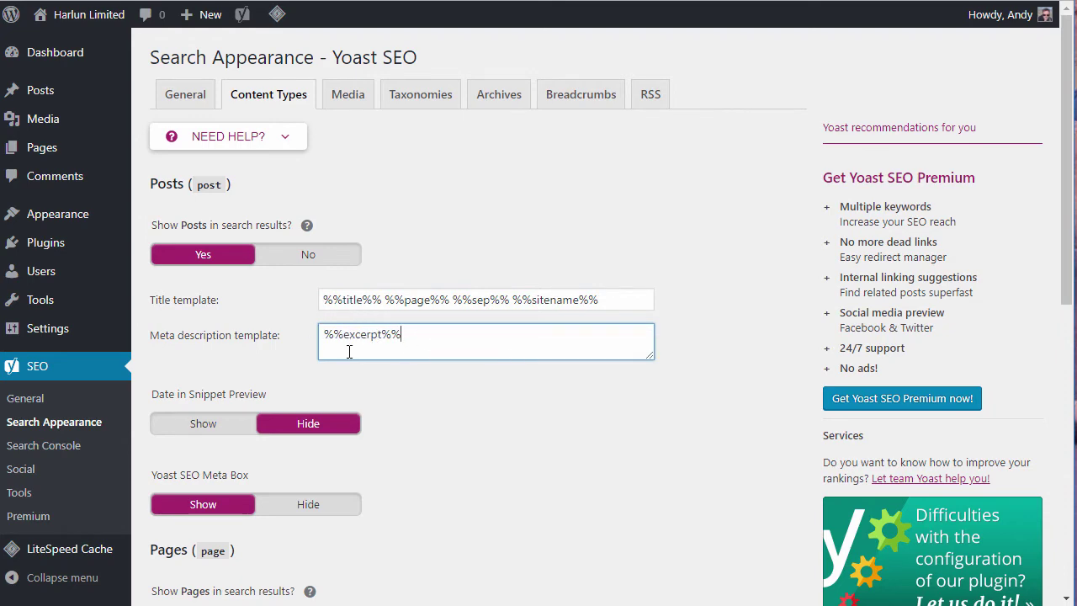
Step: Check the Pages search appearance options and save the content type settings
{"action": "scroll", "coordinate": [538, 414], "scroll_direction": "down", "scroll_amount": 3}
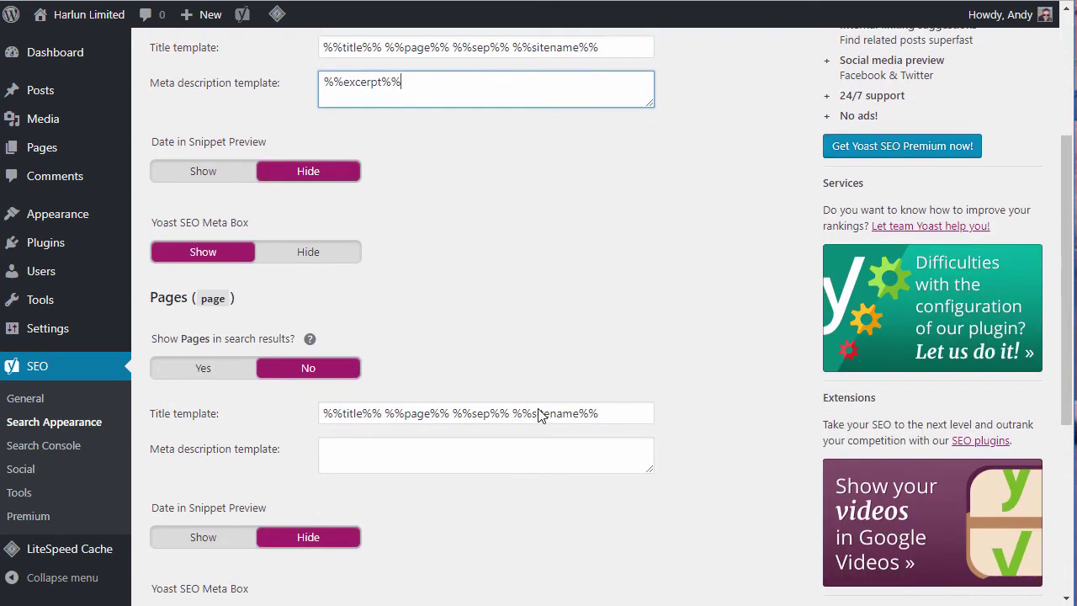
{"action": "scroll", "coordinate": [535, 413], "scroll_direction": "down", "scroll_amount": 1}
{"action": "left_click", "coordinate": [353, 370]}
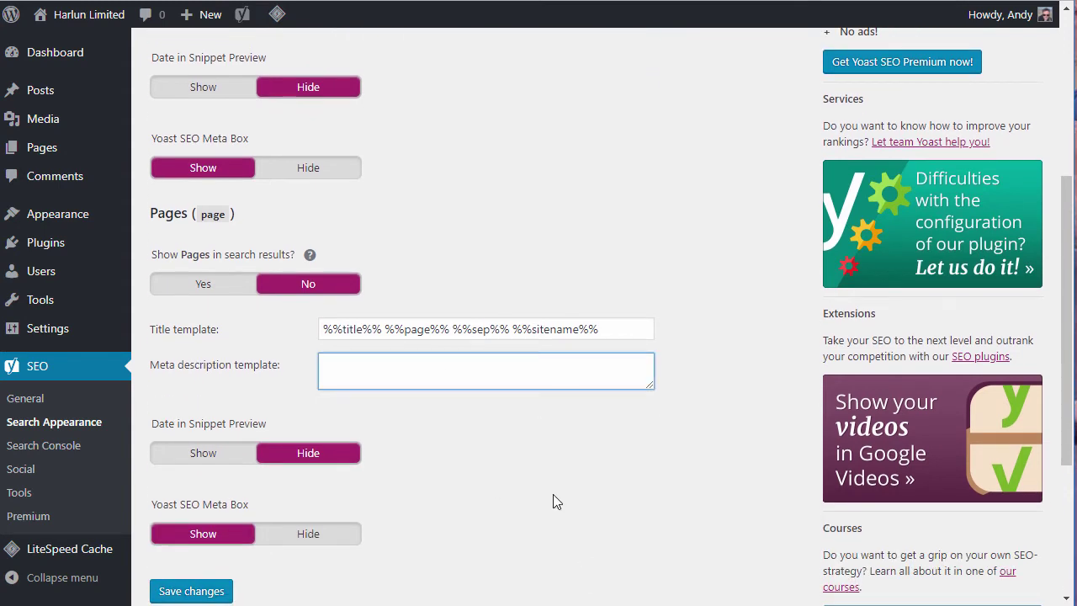
{"action": "scroll", "coordinate": [553, 501], "scroll_direction": "down", "scroll_amount": 2}
{"action": "scroll", "coordinate": [552, 502], "scroll_direction": "up", "scroll_amount": 1}
{"action": "left_click", "coordinate": [216, 507]}
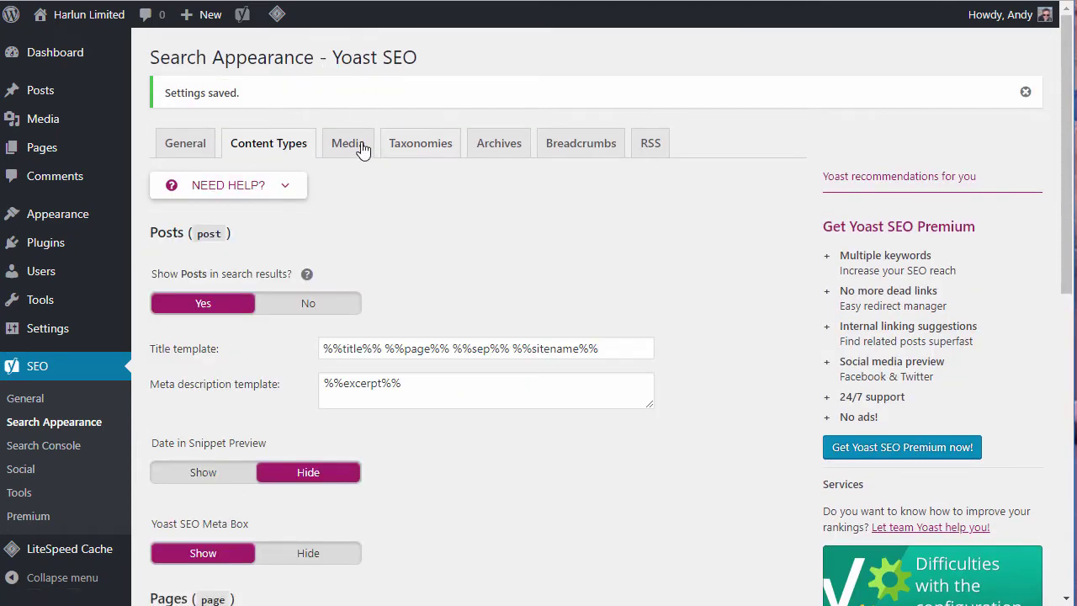
Step: In the taxonomies settings, set Categories and Tags to show in search results and save the changes
{"action": "left_click", "coordinate": [354, 147]}
{"action": "left_click", "coordinate": [430, 149]}
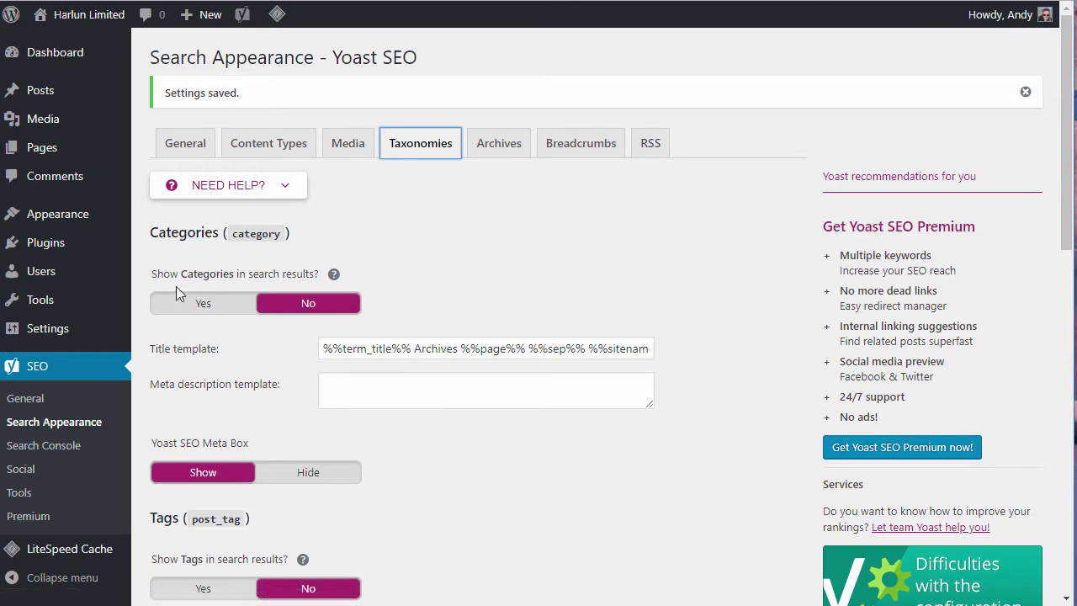
{"action": "right_click", "coordinate": [316, 304]}
{"action": "left_click", "coordinate": [306, 368]}
{"action": "scroll", "coordinate": [377, 451], "scroll_direction": "down", "scroll_amount": 3}
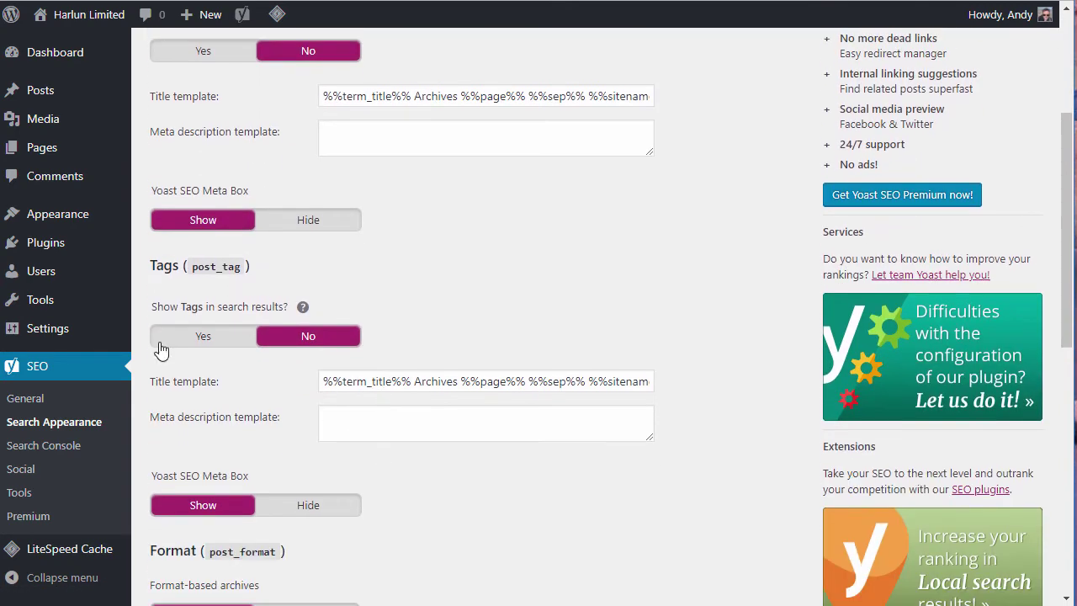
{"action": "scroll", "coordinate": [480, 441], "scroll_direction": "down", "scroll_amount": 5}
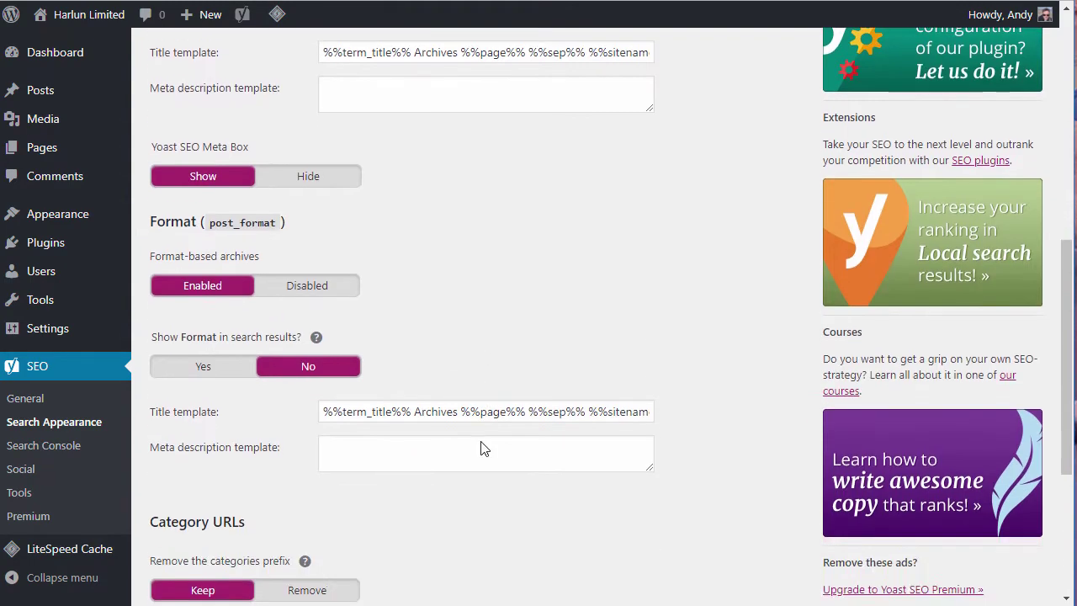
{"action": "scroll", "coordinate": [481, 441], "scroll_direction": "up", "scroll_amount": 7}
{"action": "left_click", "coordinate": [190, 218]}
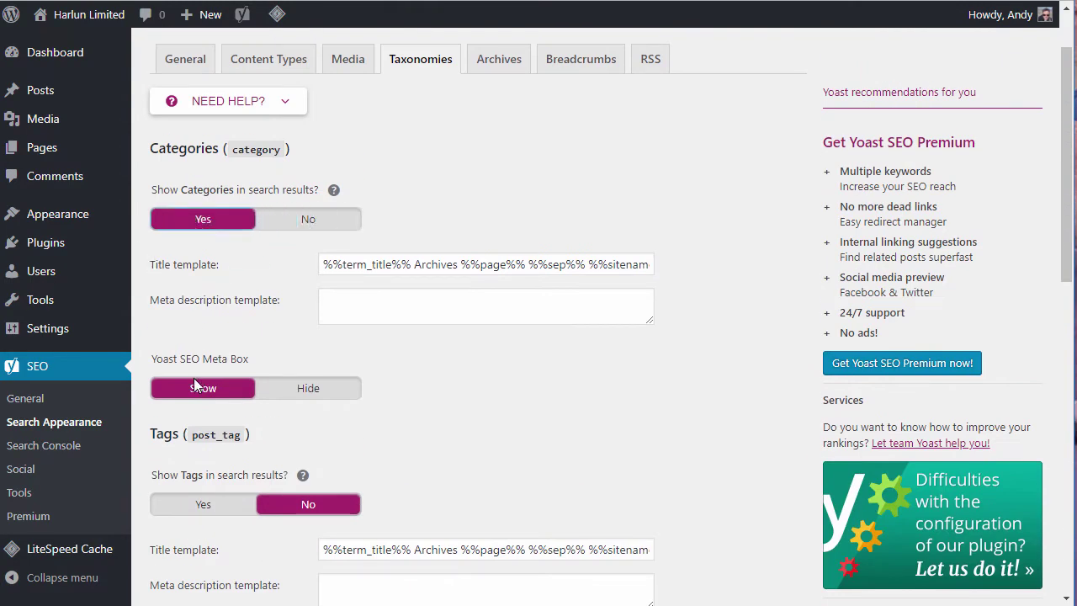
{"action": "left_click", "coordinate": [178, 507]}
{"action": "scroll", "coordinate": [210, 421], "scroll_direction": "down", "scroll_amount": 2}
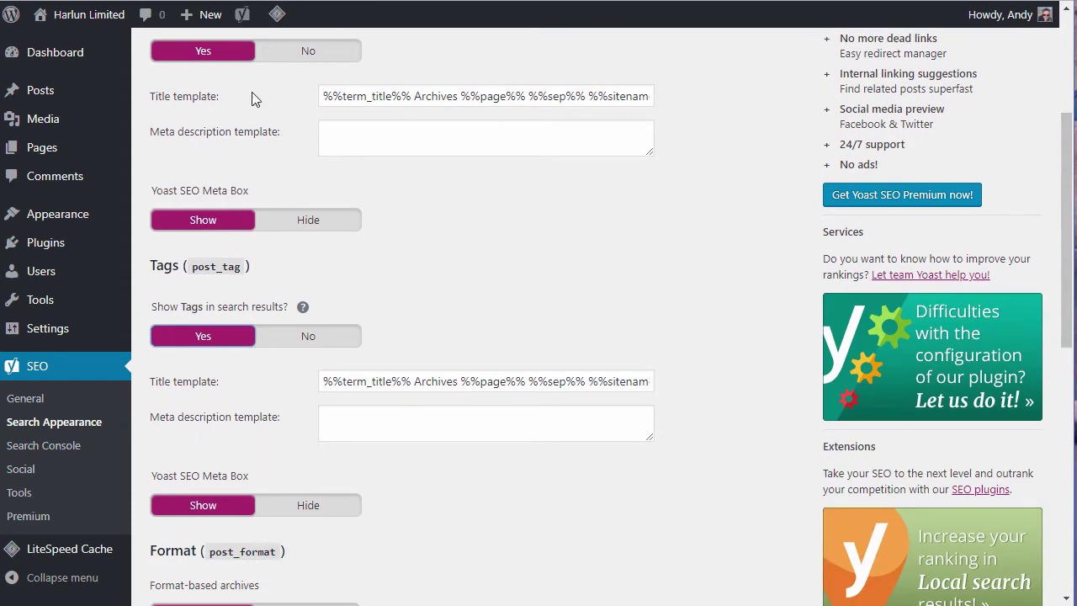
{"action": "scroll", "coordinate": [698, 266], "scroll_direction": "down", "scroll_amount": 4}
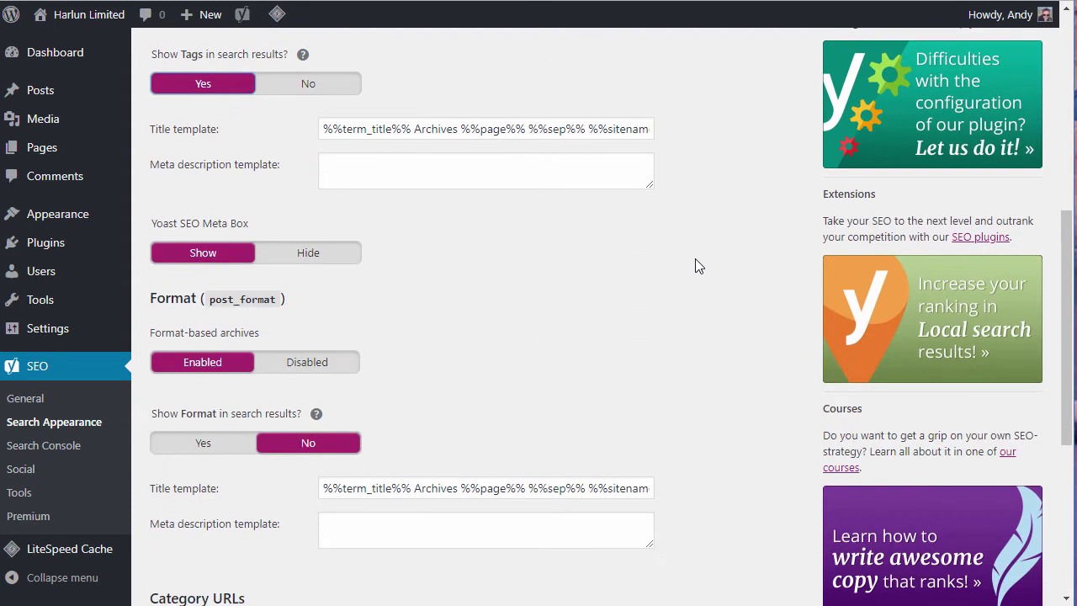
{"action": "scroll", "coordinate": [697, 266], "scroll_direction": "down", "scroll_amount": 3}
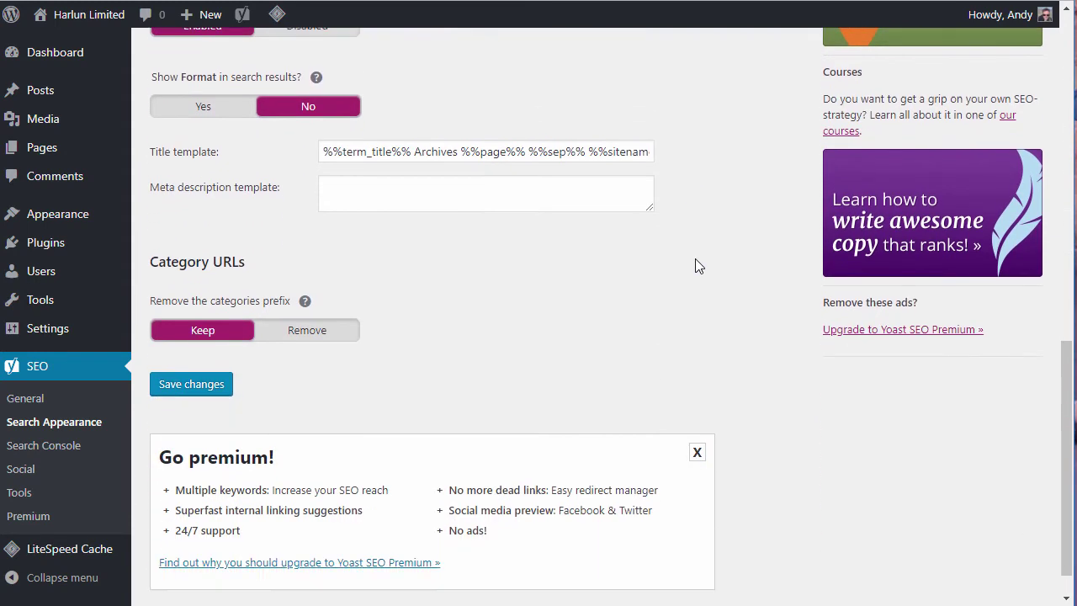
{"action": "left_click", "coordinate": [195, 384]}
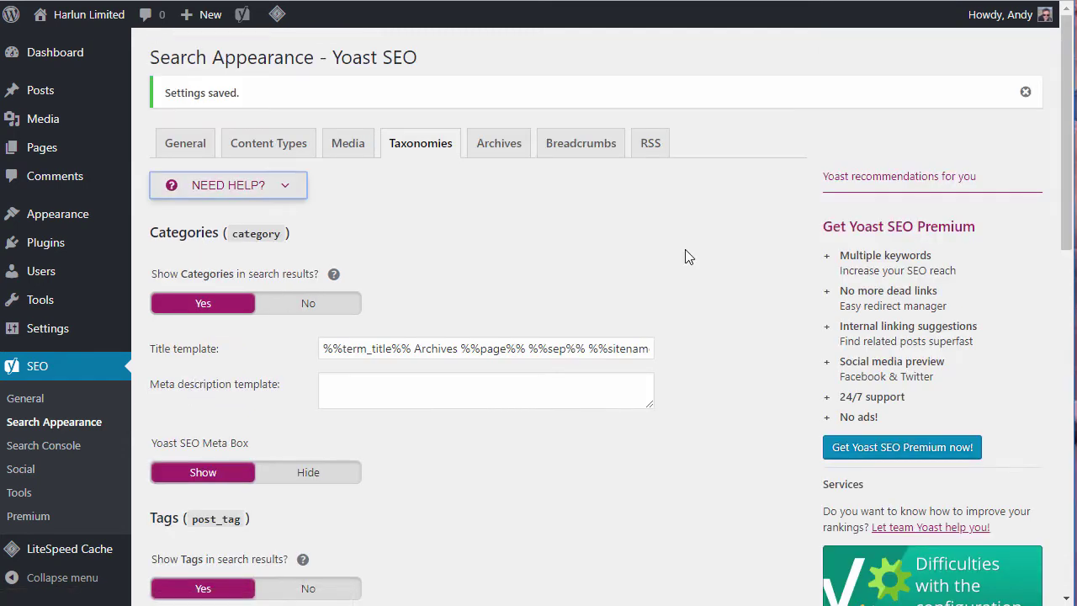
{"action": "left_click", "coordinate": [333, 385]}
{"action": "scroll", "coordinate": [345, 388], "scroll_direction": "down", "scroll_amount": 3}
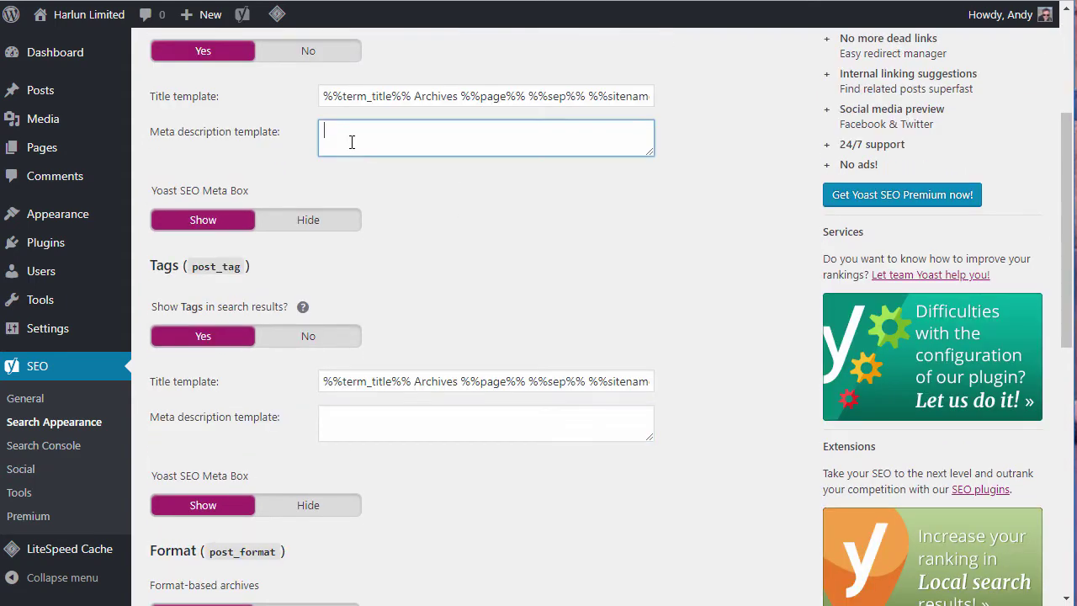
{"action": "key", "text": "ctrl+v"}
{"action": "key", "text": "BackSpace"}
{"action": "key", "text": "BackSpace"}
{"action": "key", "text": "BackSpace"}
{"action": "key", "text": "BackSpace"}
{"action": "key", "text": "BackSpace"}
{"action": "key", "text": "BackSpace"}
{"action": "key", "text": "BackSpace"}
{"action": "key", "text": "BackSpace"}
{"action": "key", "text": "BackSpace"}
{"action": "key", "text": "BackSpace"}
Step: Examine the category description and tag description variables in the taxonomies template explanation, and close the help section
{"action": "scroll", "coordinate": [352, 142], "scroll_direction": "up", "scroll_amount": 3}
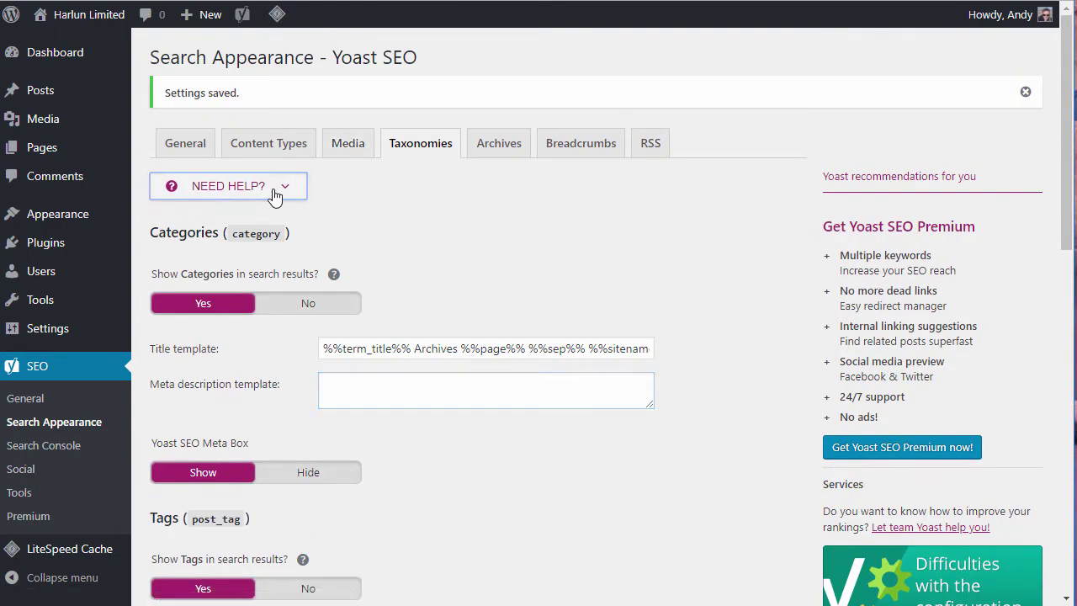
{"action": "left_click", "coordinate": [280, 187]}
{"action": "left_click", "coordinate": [883, 246]}
{"action": "scroll", "coordinate": [630, 257], "scroll_direction": "down", "scroll_amount": 4}
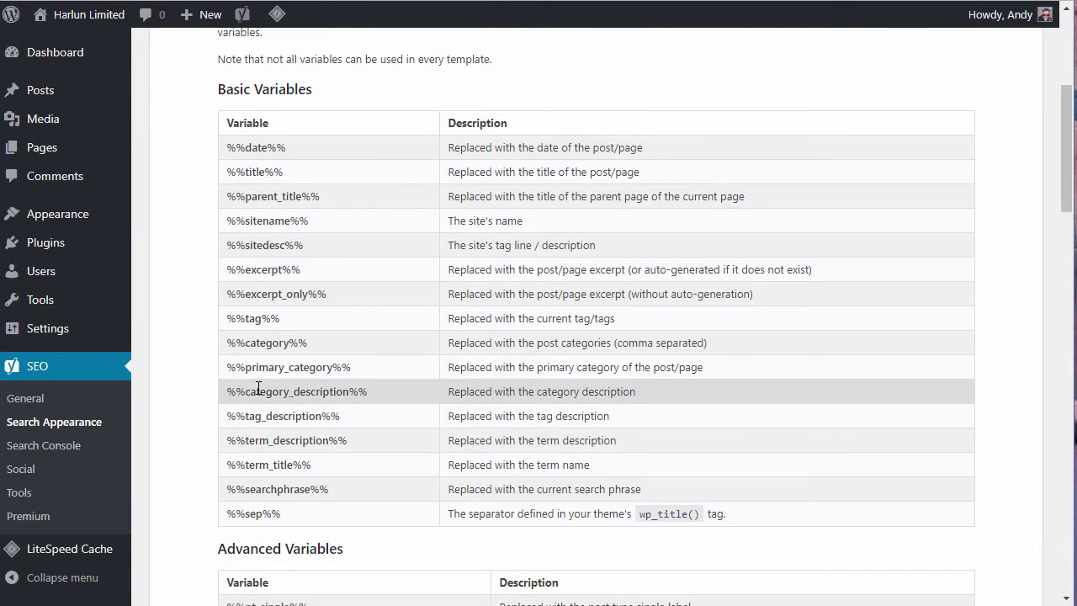
{"action": "left_click_drag", "start_coordinate": [227, 392], "coordinate": [369, 391]}
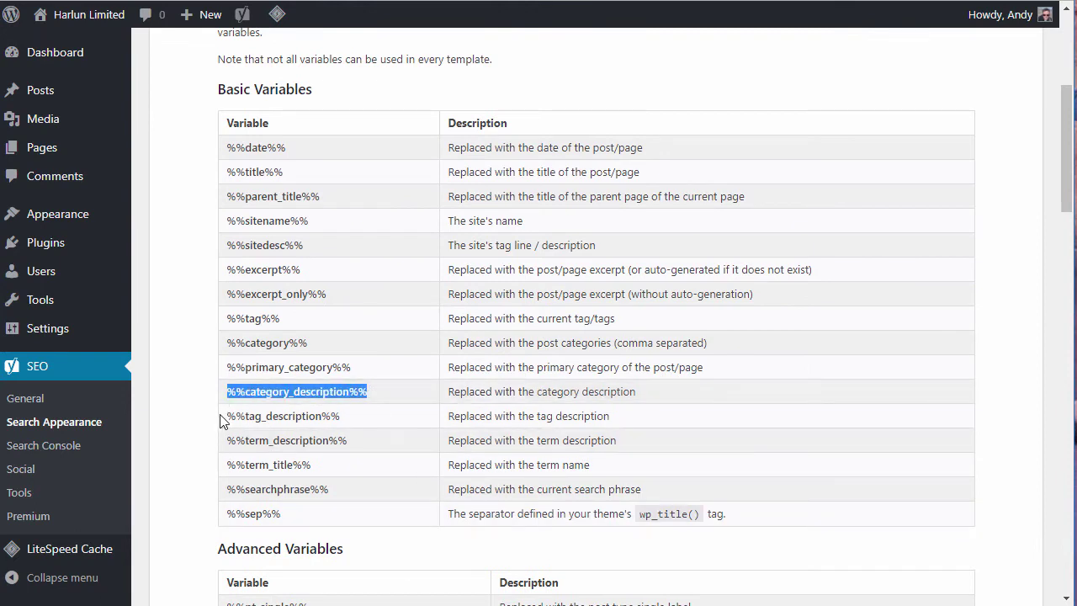
{"action": "left_click_drag", "start_coordinate": [227, 416], "coordinate": [345, 415]}
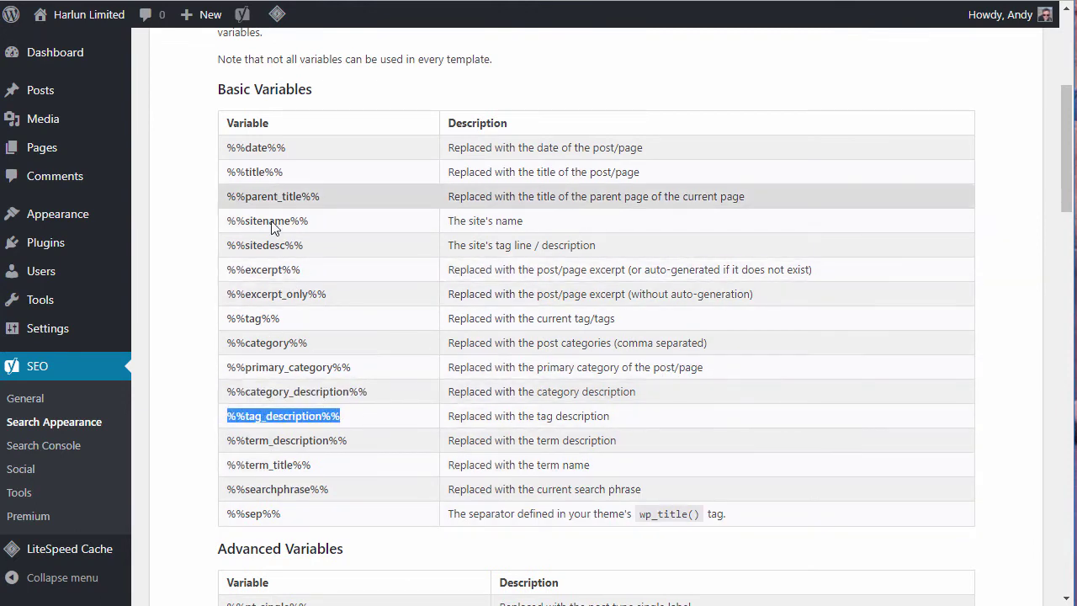
{"action": "scroll", "coordinate": [620, 312], "scroll_direction": "down", "scroll_amount": 4}
{"action": "scroll", "coordinate": [620, 309], "scroll_direction": "up", "scroll_amount": 9}
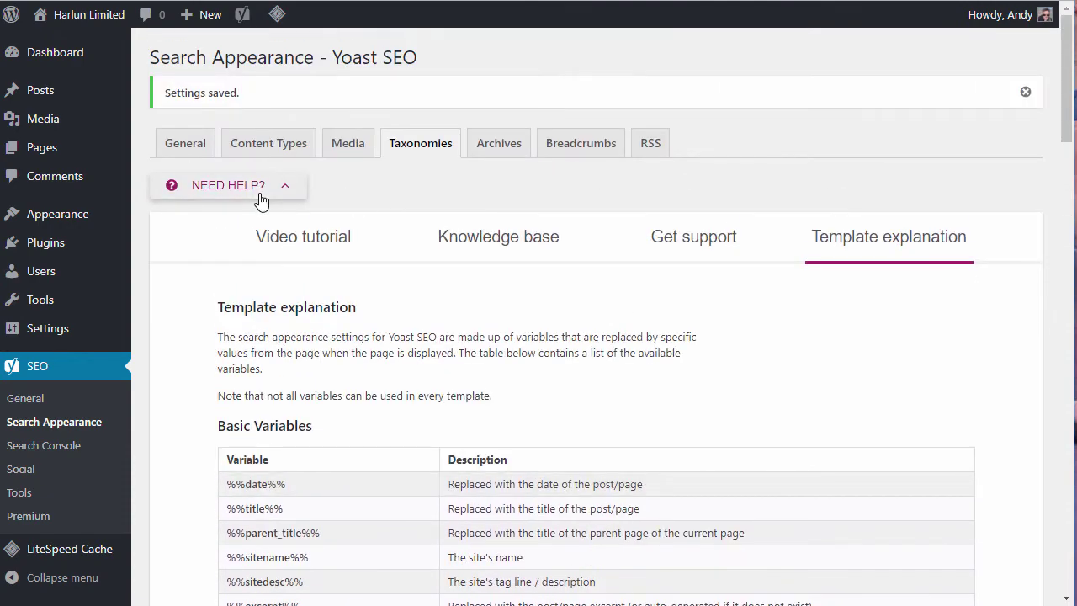
{"action": "left_click", "coordinate": [261, 196]}
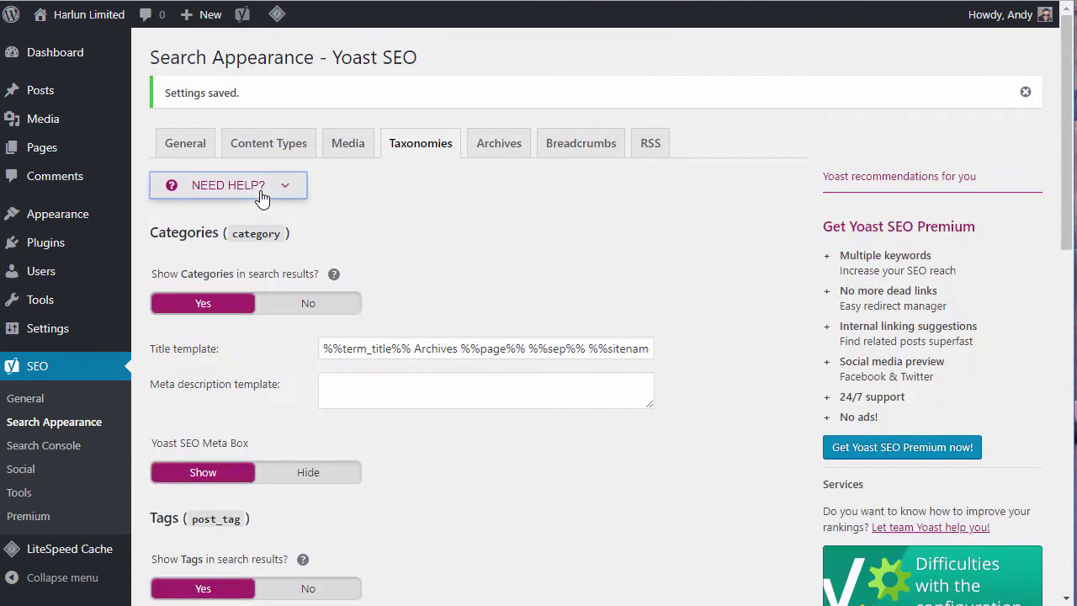
Step: Review the Posts templates in the content type settings and return to the Categories and Tags options in the taxonomies settings
{"action": "scroll", "coordinate": [541, 246], "scroll_direction": "down", "scroll_amount": 1}
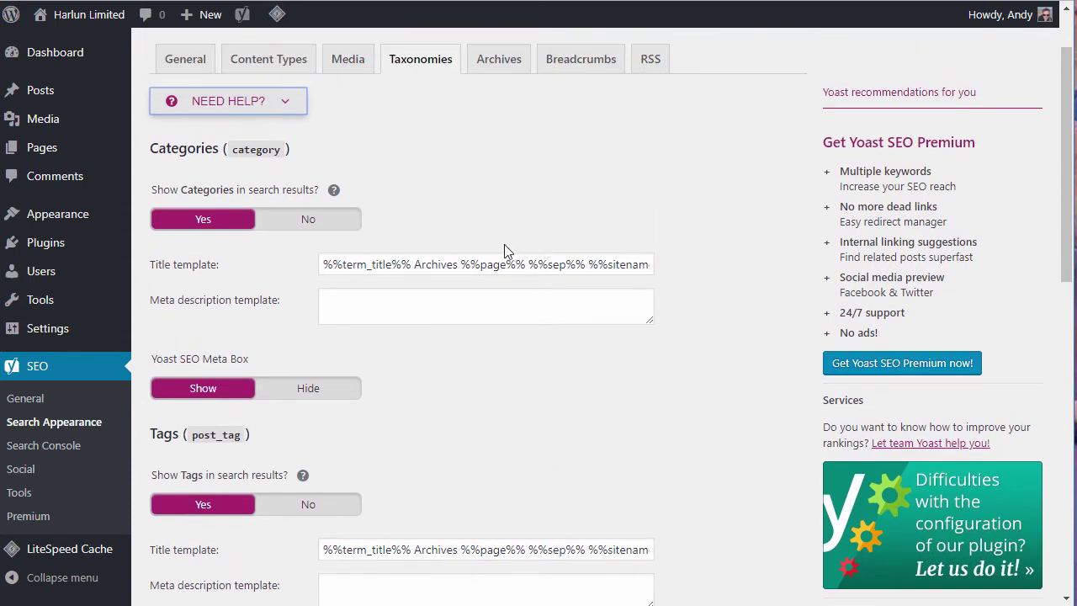
{"action": "left_click", "coordinate": [266, 59]}
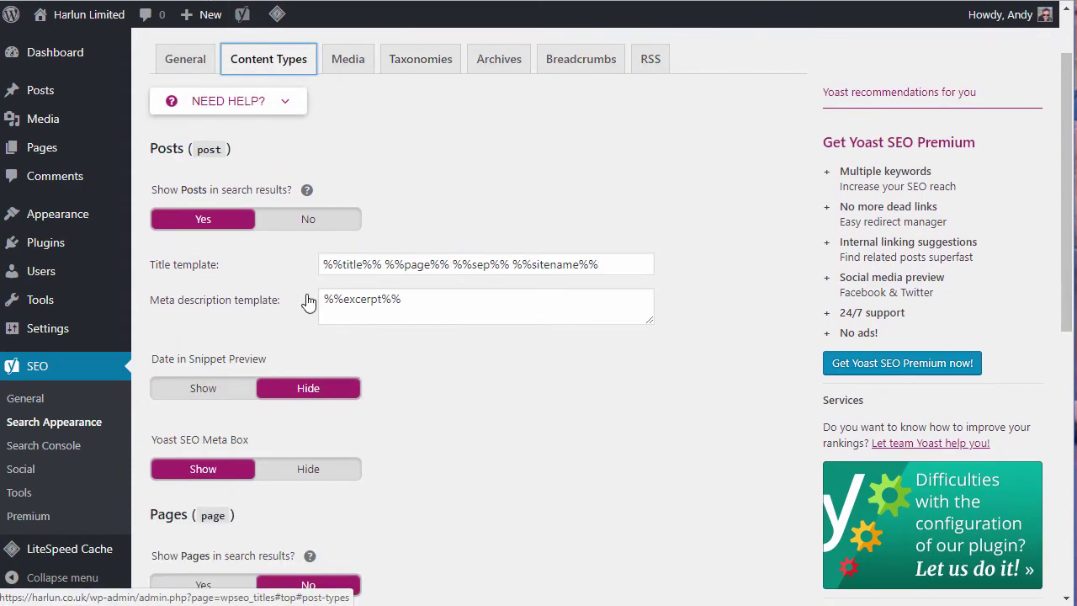
{"action": "scroll", "coordinate": [371, 192], "scroll_direction": "down", "scroll_amount": 1}
{"action": "scroll", "coordinate": [373, 186], "scroll_direction": "up", "scroll_amount": 2}
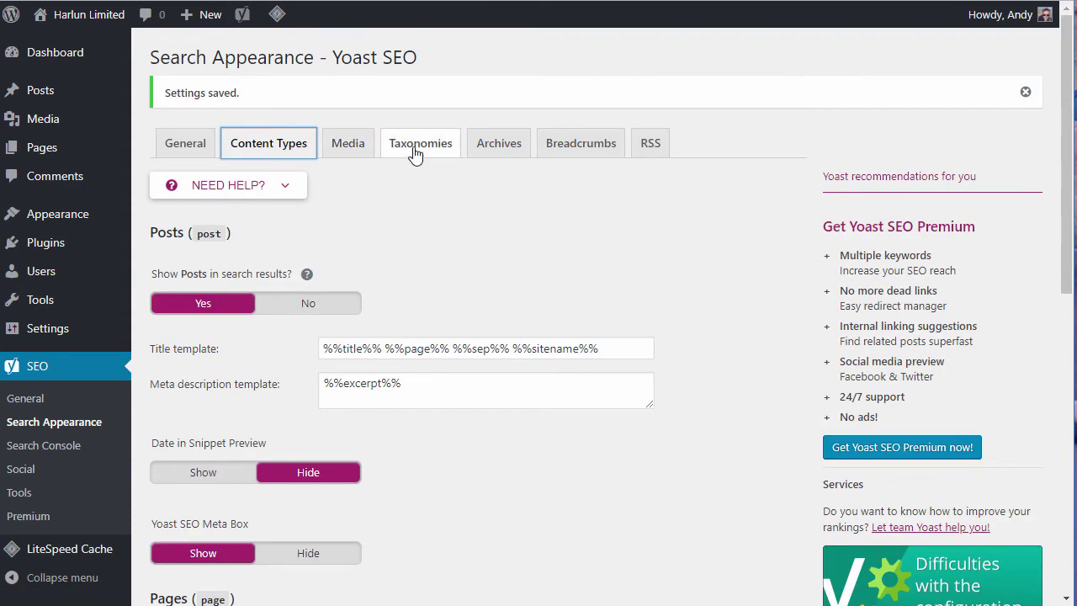
{"action": "left_click", "coordinate": [419, 145]}
{"action": "scroll", "coordinate": [695, 240], "scroll_direction": "down", "scroll_amount": 3}
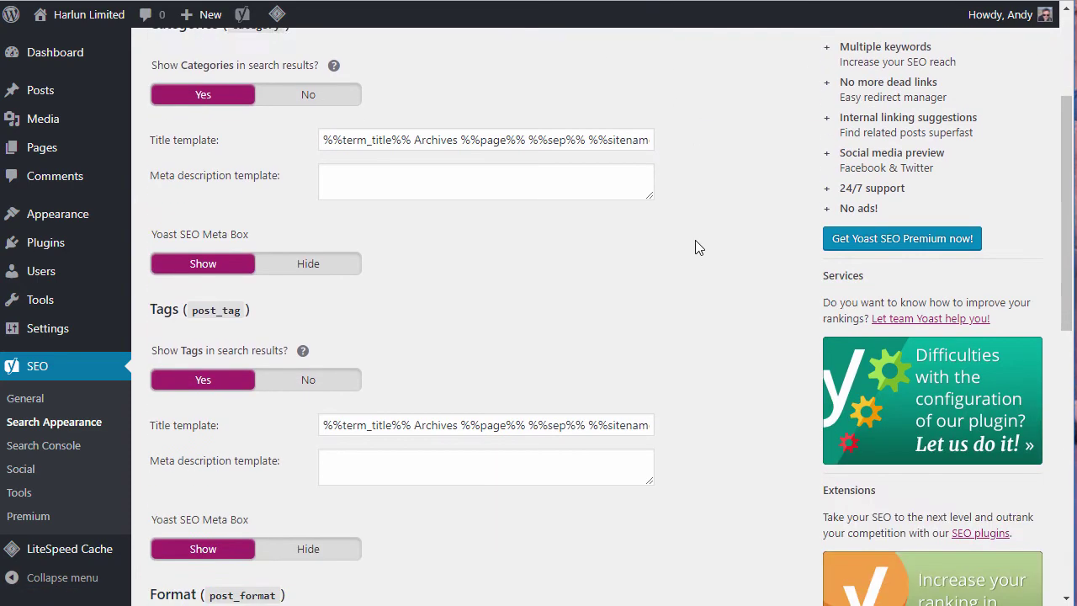
Step: Examine the Tags title template in the taxonomies settings
{"action": "scroll", "coordinate": [694, 240], "scroll_direction": "up", "scroll_amount": 2}
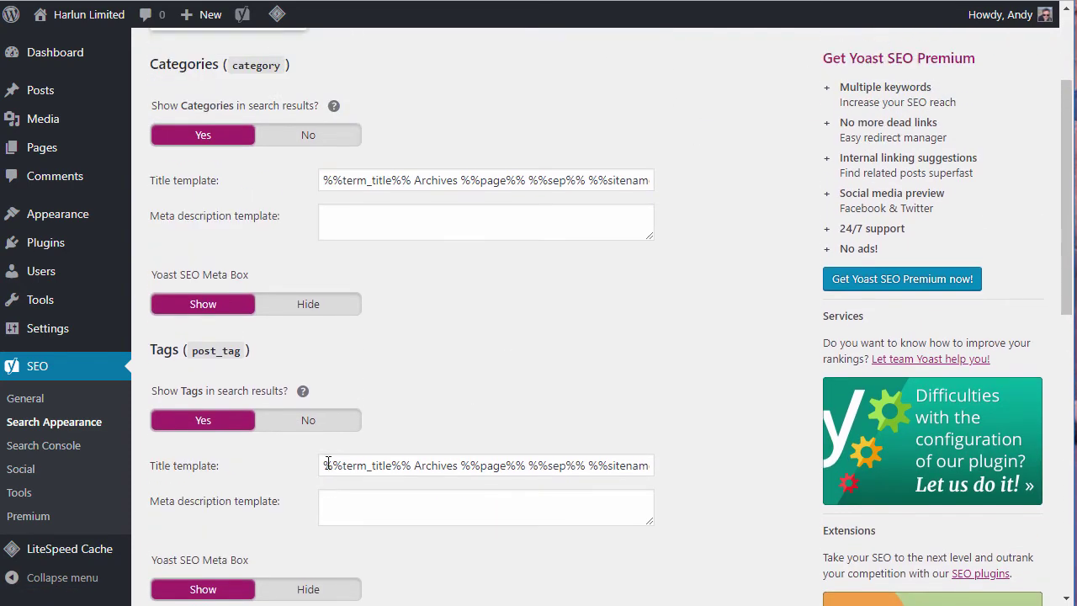
{"action": "left_click_drag", "start_coordinate": [327, 465], "coordinate": [743, 467]}
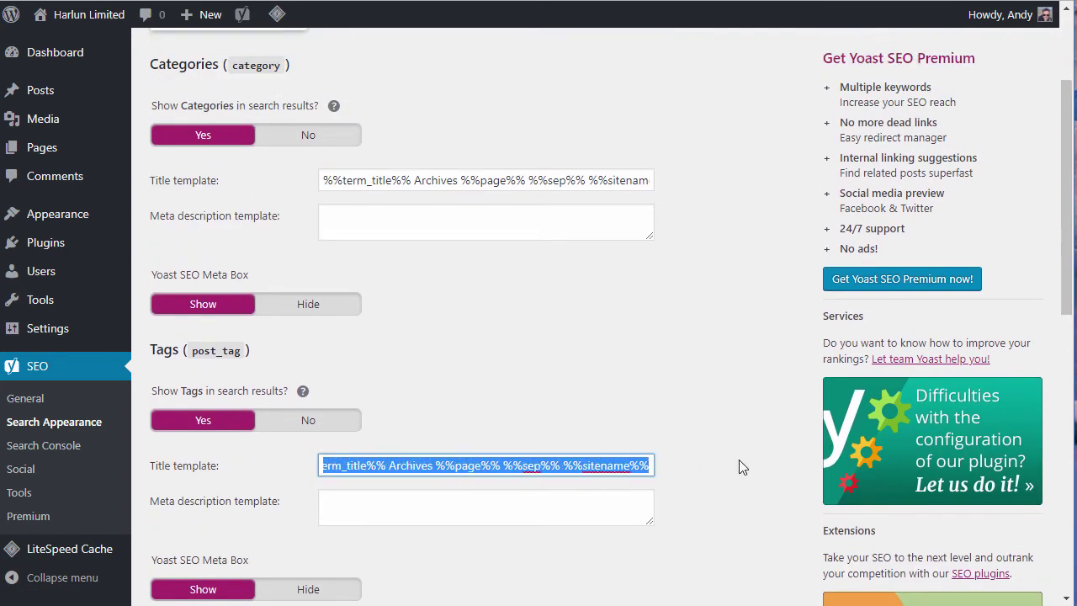
{"action": "left_click", "coordinate": [472, 483]}
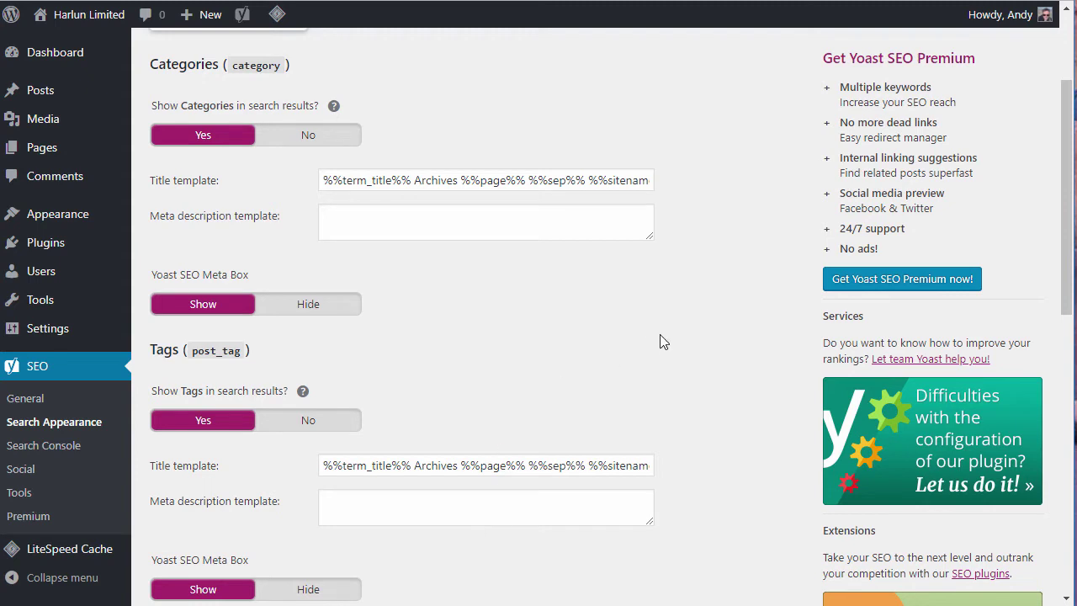
Step: Disable date archives in the search appearance archives settings and save the changes
{"action": "scroll", "coordinate": [659, 334], "scroll_direction": "up", "scroll_amount": 2}
{"action": "left_click", "coordinate": [503, 145]}
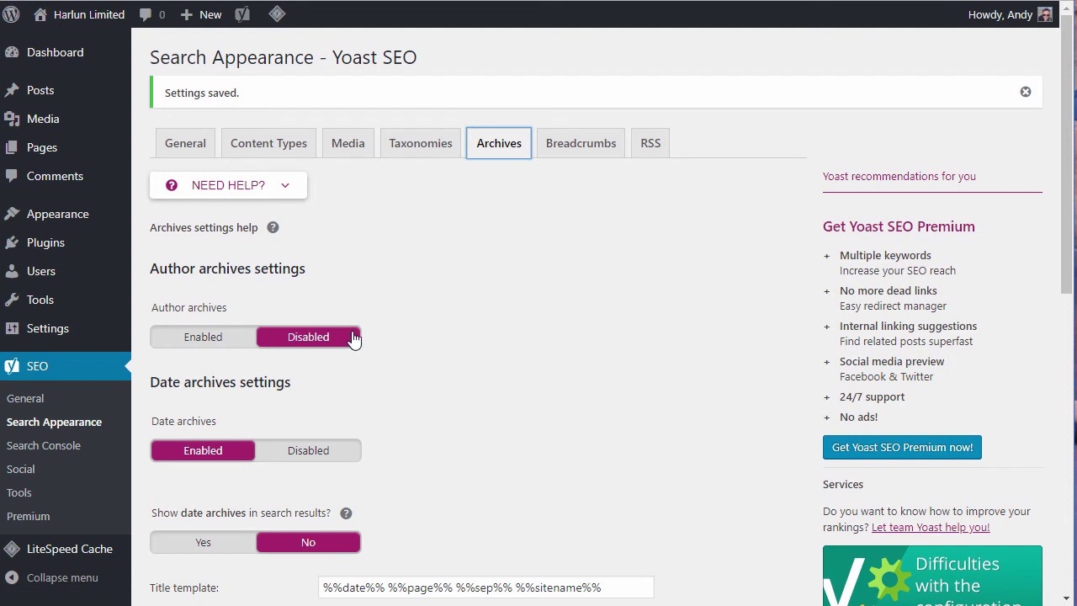
{"action": "scroll", "coordinate": [430, 348], "scroll_direction": "down", "scroll_amount": 1}
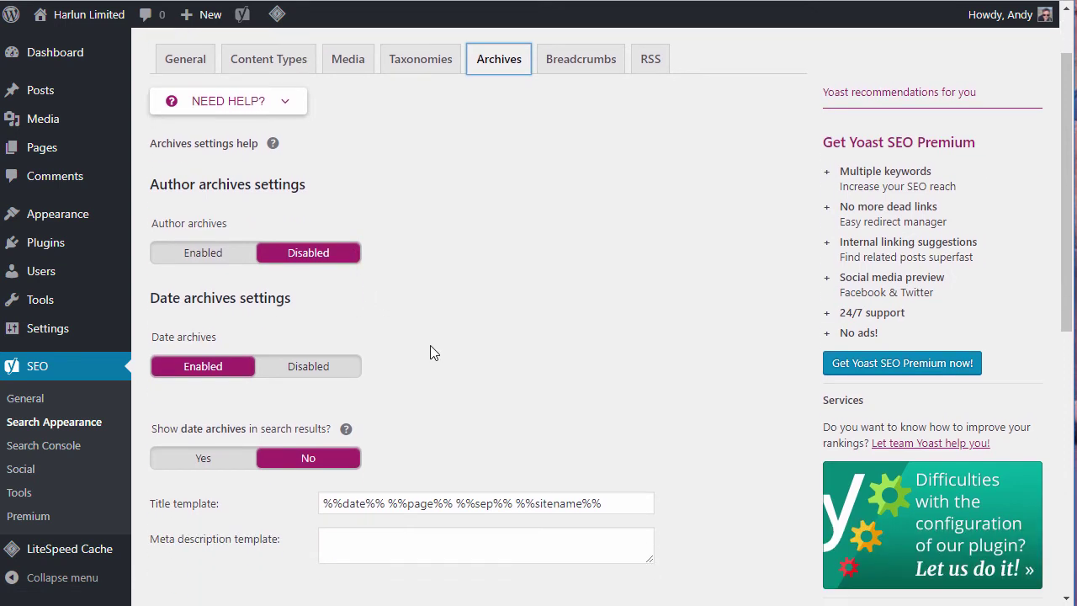
{"action": "left_click", "coordinate": [301, 368]}
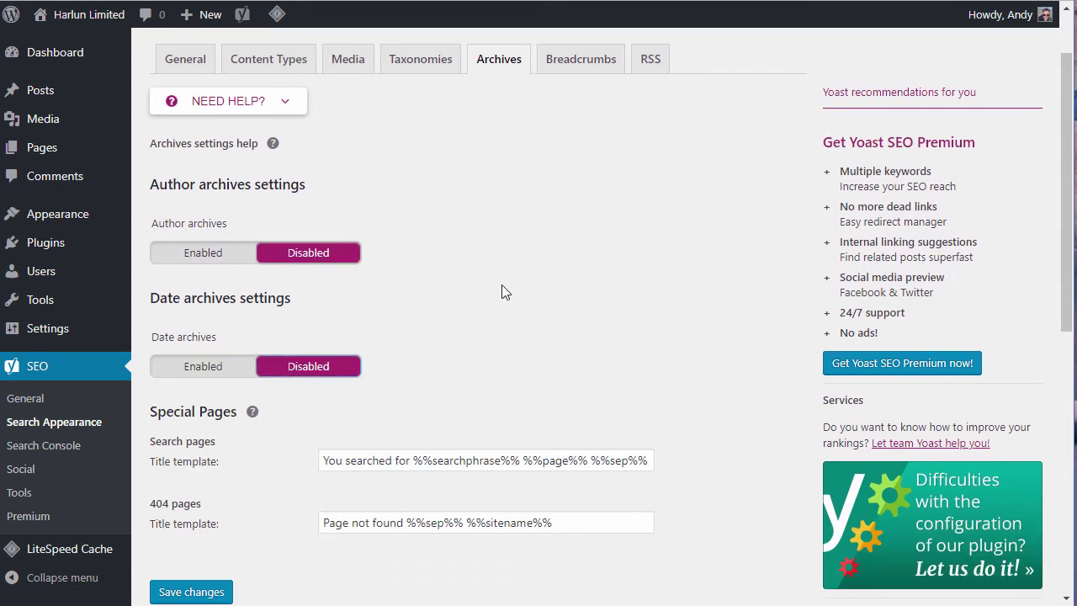
{"action": "scroll", "coordinate": [501, 286], "scroll_direction": "down", "scroll_amount": 3}
{"action": "left_click", "coordinate": [186, 343]}
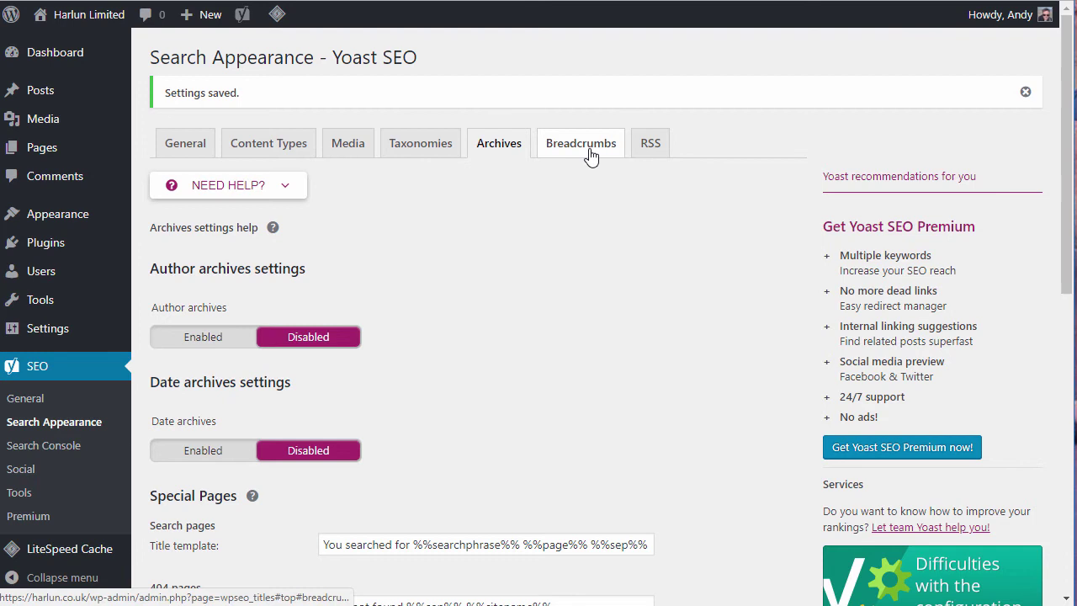
Step: Check the breadcrumbs settings and examine the %%POSTLINK%% and %%BLOGLINK%% variables in the RSS content placed after each post
{"action": "left_click", "coordinate": [589, 157]}
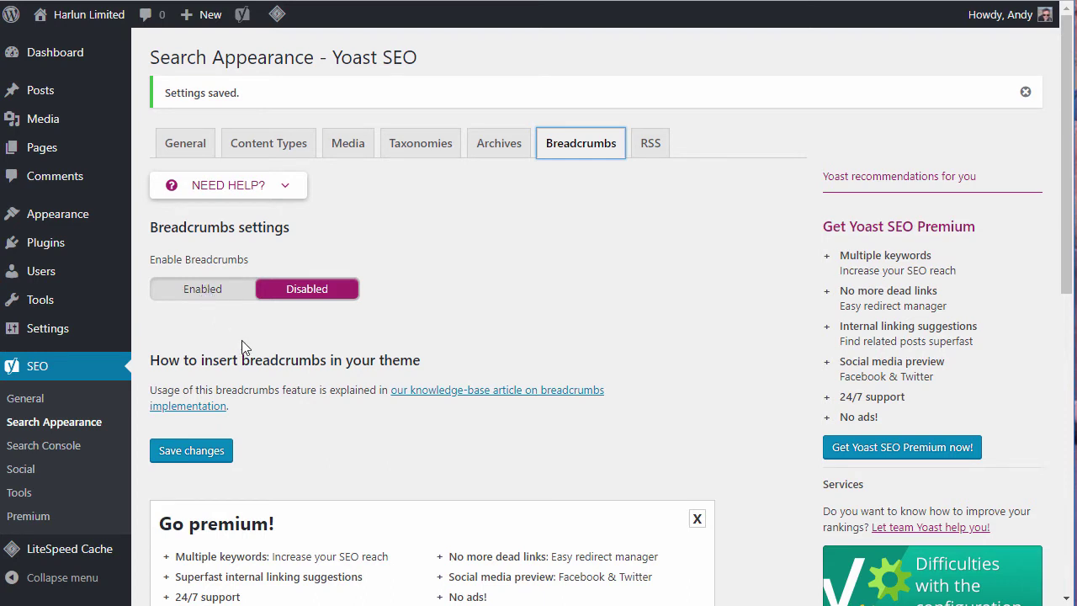
{"action": "left_click", "coordinate": [653, 148]}
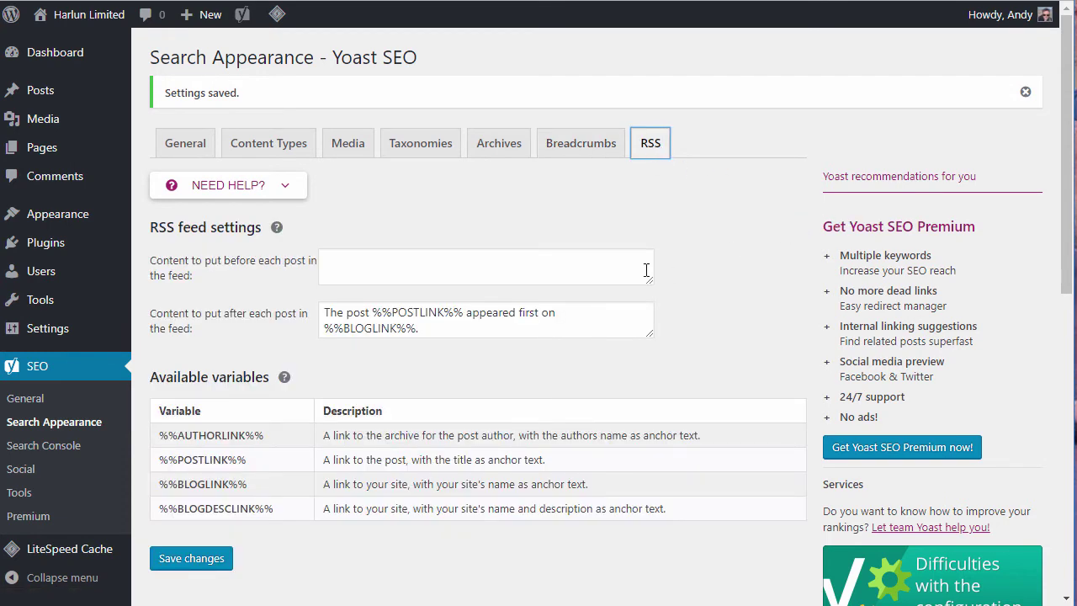
{"action": "left_click", "coordinate": [454, 267]}
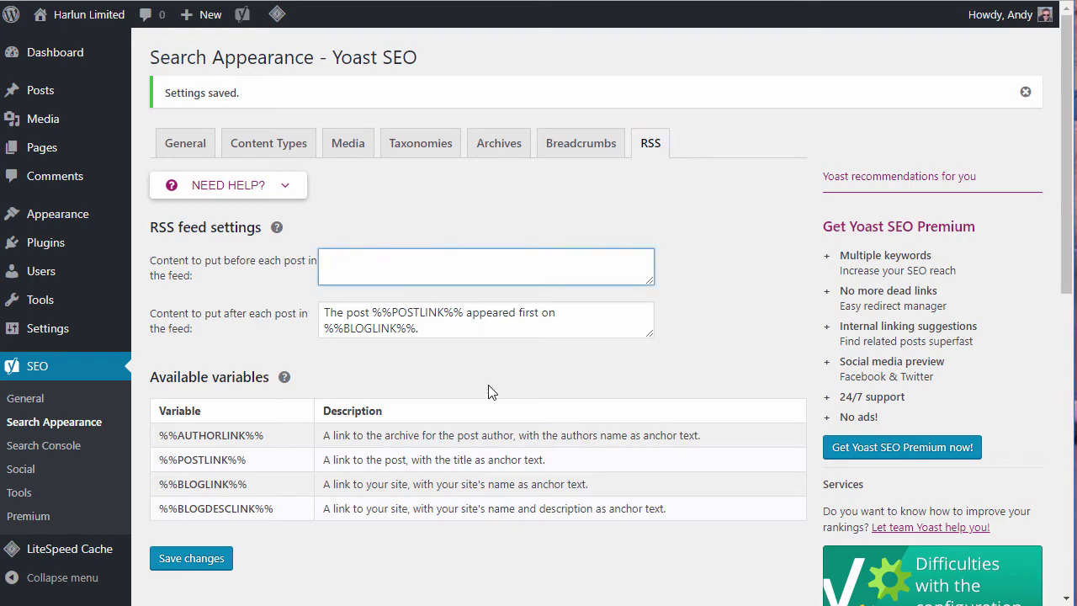
{"action": "scroll", "coordinate": [681, 362], "scroll_direction": "down", "scroll_amount": 3}
{"action": "scroll", "coordinate": [682, 362], "scroll_direction": "up", "scroll_amount": 2}
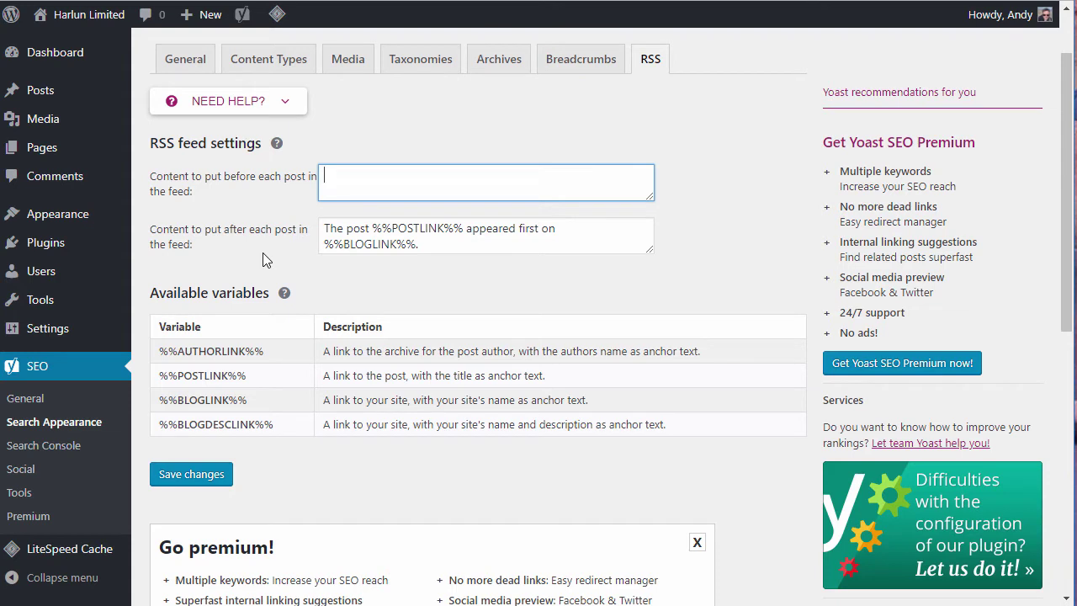
{"action": "left_click_drag", "start_coordinate": [373, 228], "coordinate": [458, 220]}
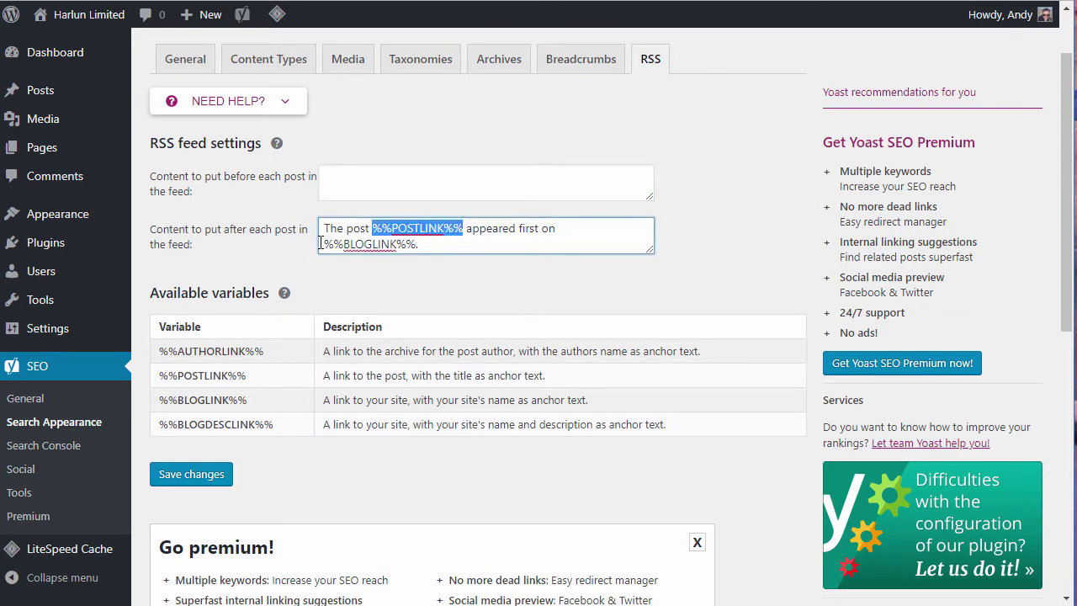
{"action": "left_click_drag", "start_coordinate": [320, 243], "coordinate": [404, 327]}
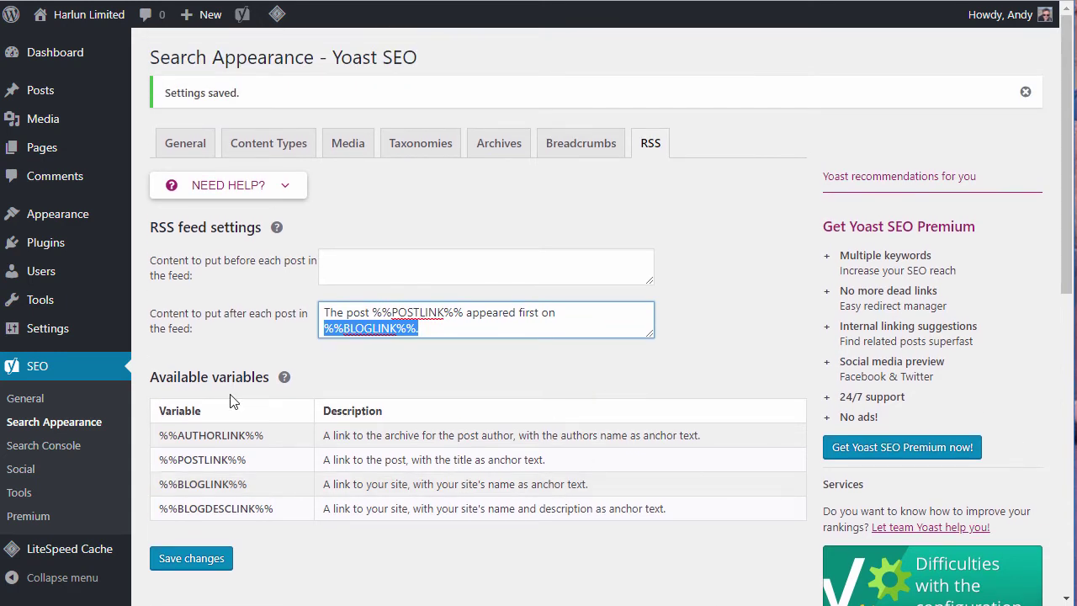
Step: Check the Search Console authorization code settings and review the social profile fields in the Social settings
{"action": "left_click", "coordinate": [65, 423]}
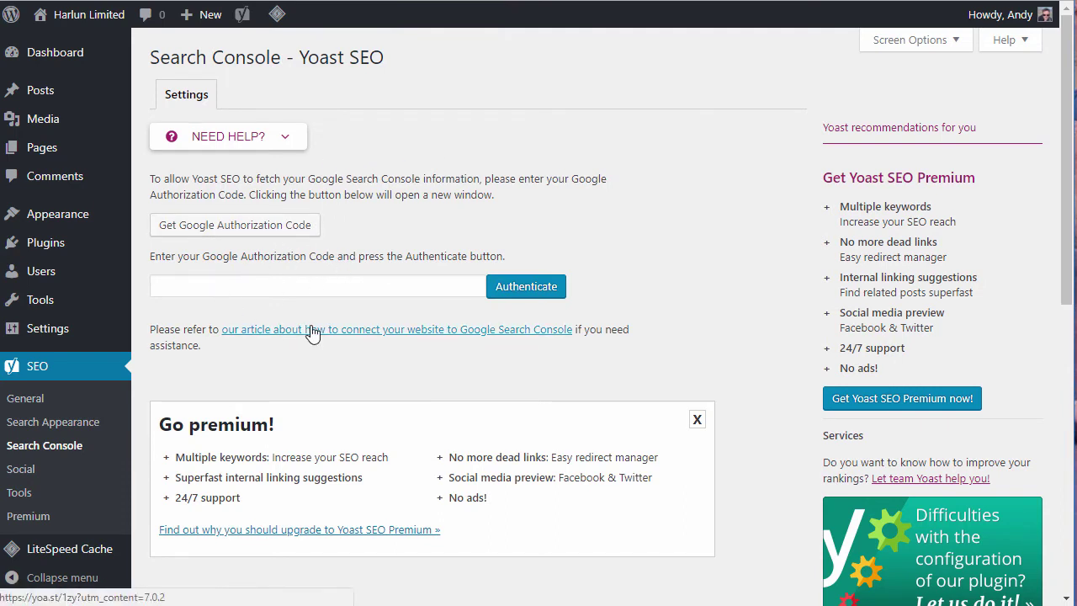
{"action": "left_click", "coordinate": [299, 290]}
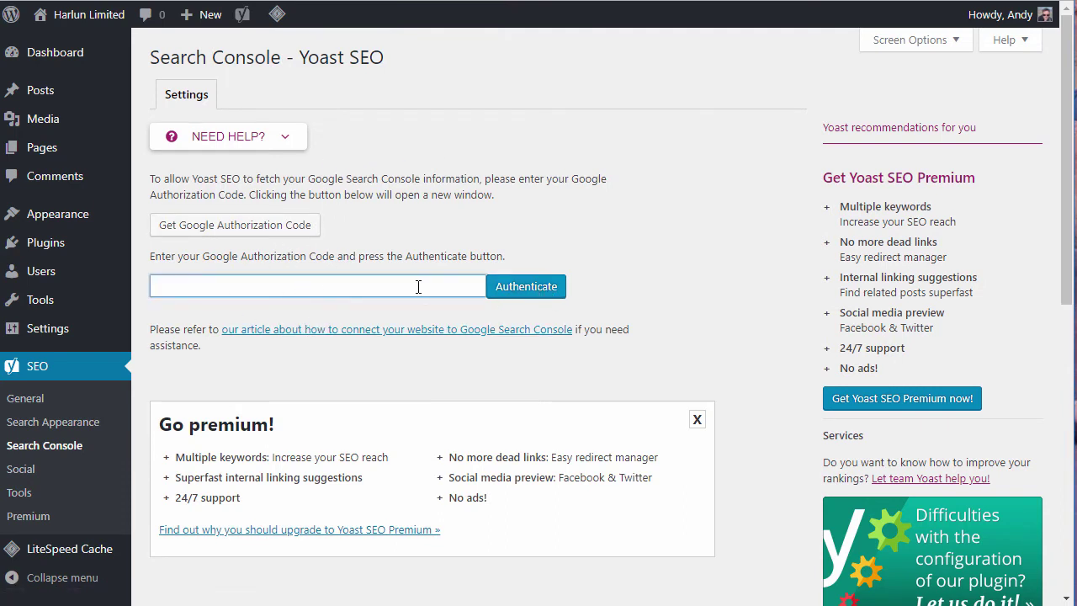
{"action": "left_click", "coordinate": [25, 477]}
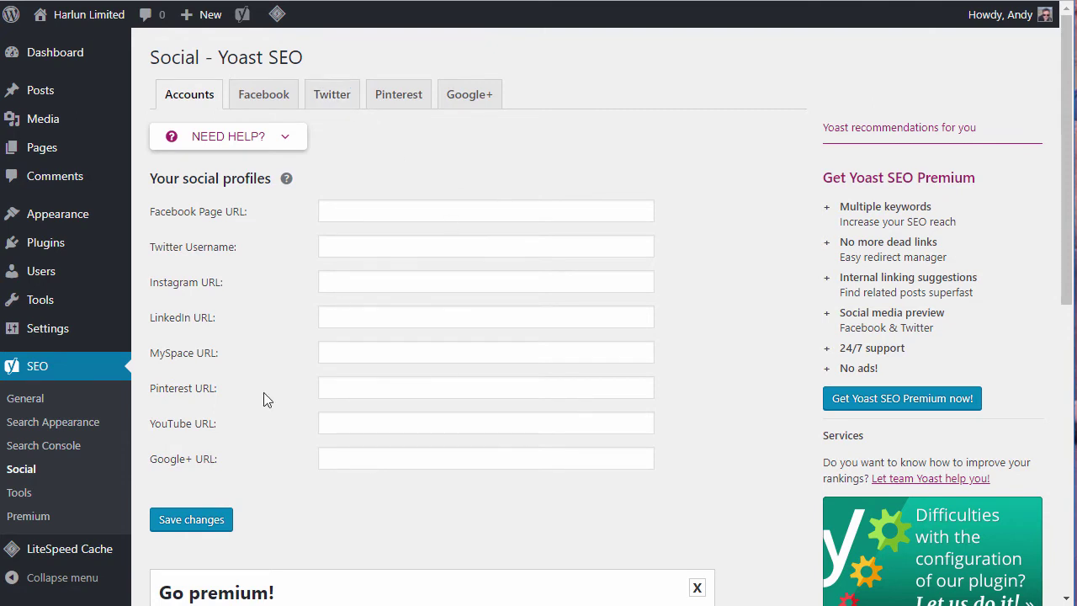
Step: Review the built-in SEO tools and view the post and page titles in the bulk editor
{"action": "left_click", "coordinate": [25, 497]}
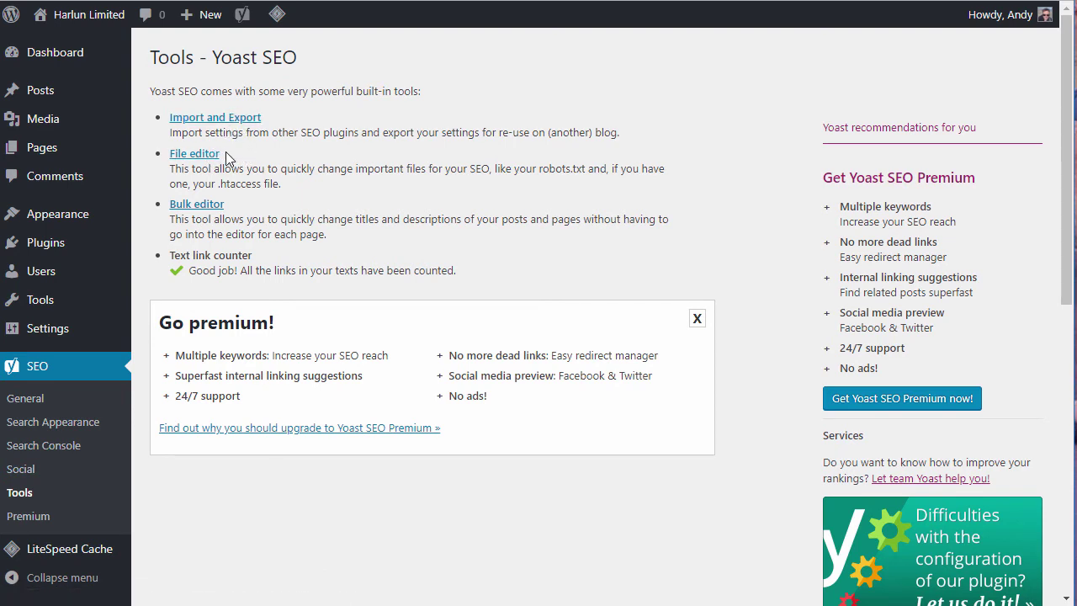
{"action": "left_click", "coordinate": [199, 210]}
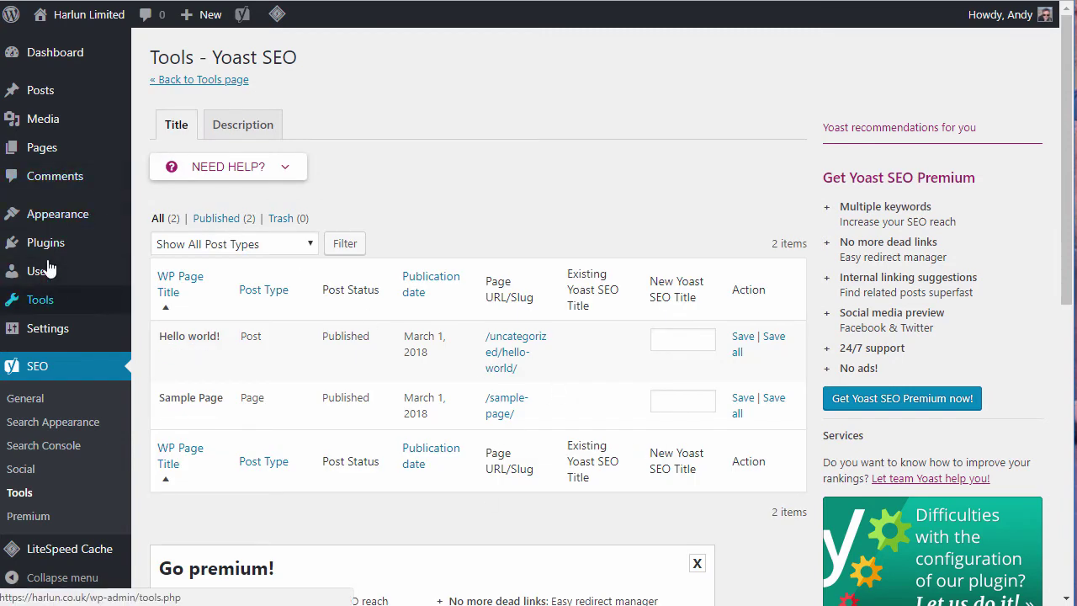
{"action": "mouse_move", "coordinate": [159, 325]}
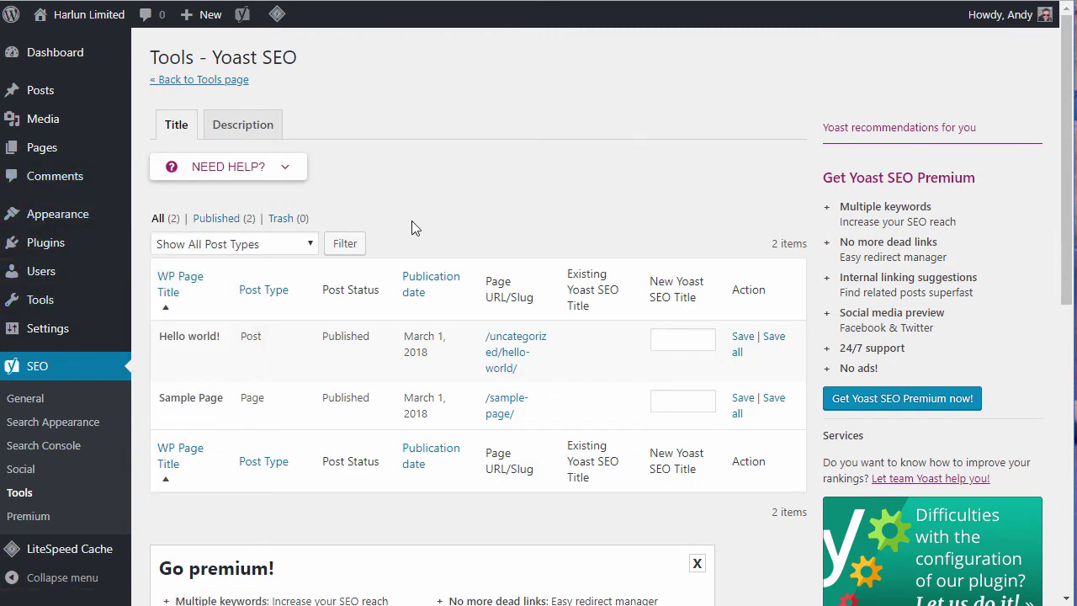
Step: Review the problems and notifications on the dashboard of the general SEO settings
{"action": "left_click", "coordinate": [27, 405]}
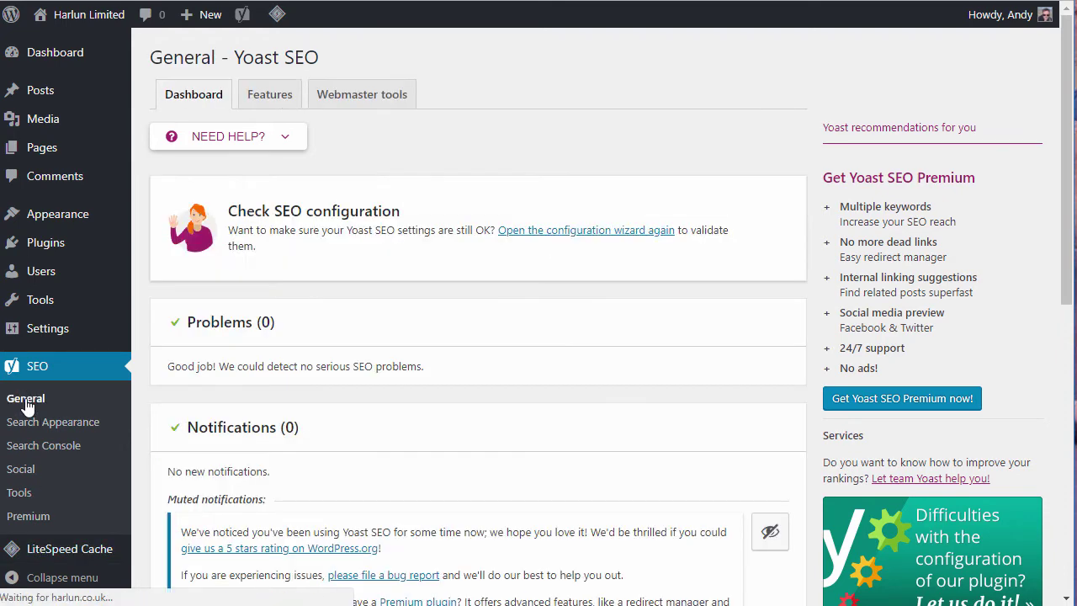
{"action": "scroll", "coordinate": [497, 301], "scroll_direction": "down", "scroll_amount": 4}
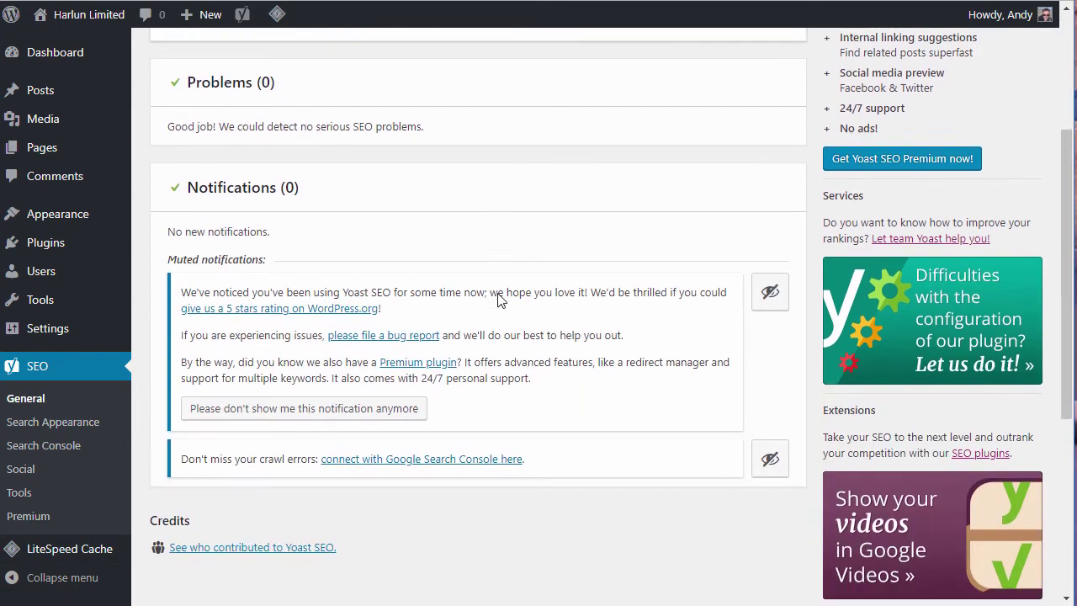
{"action": "scroll", "coordinate": [498, 301], "scroll_direction": "up", "scroll_amount": 4}
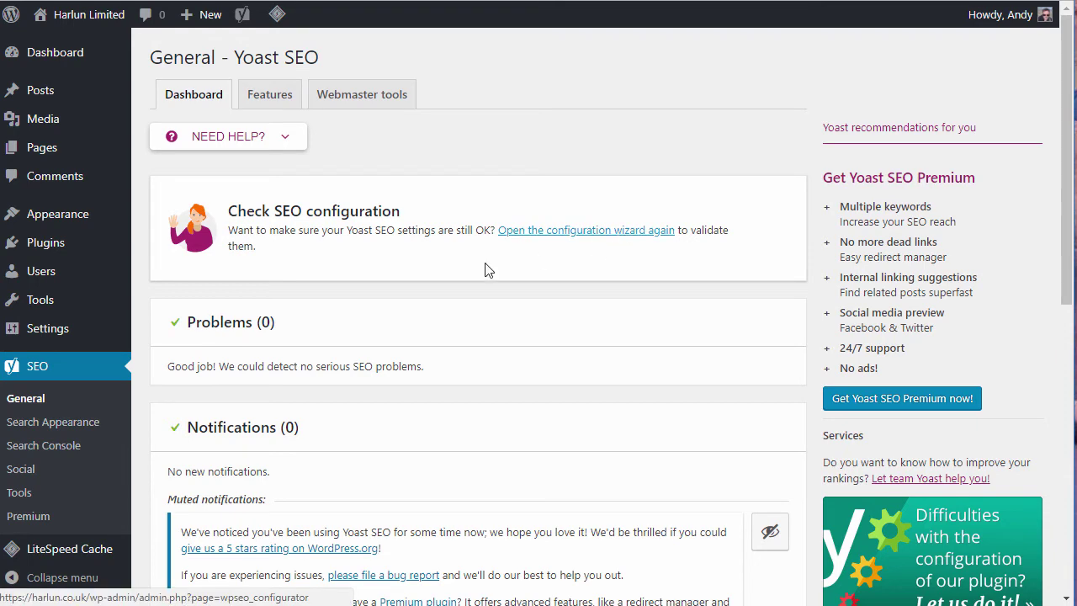
Step: Review the feature toggles in the general SEO settings, including XML Sitemaps and SEO analysis
{"action": "left_click", "coordinate": [281, 102]}
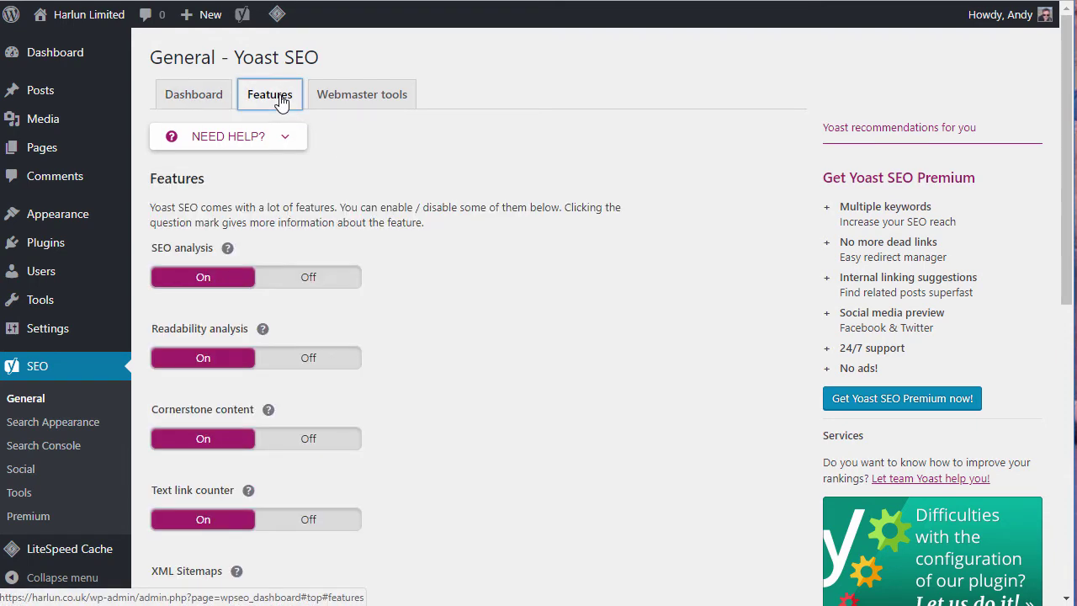
{"action": "scroll", "coordinate": [536, 297], "scroll_direction": "down", "scroll_amount": 2}
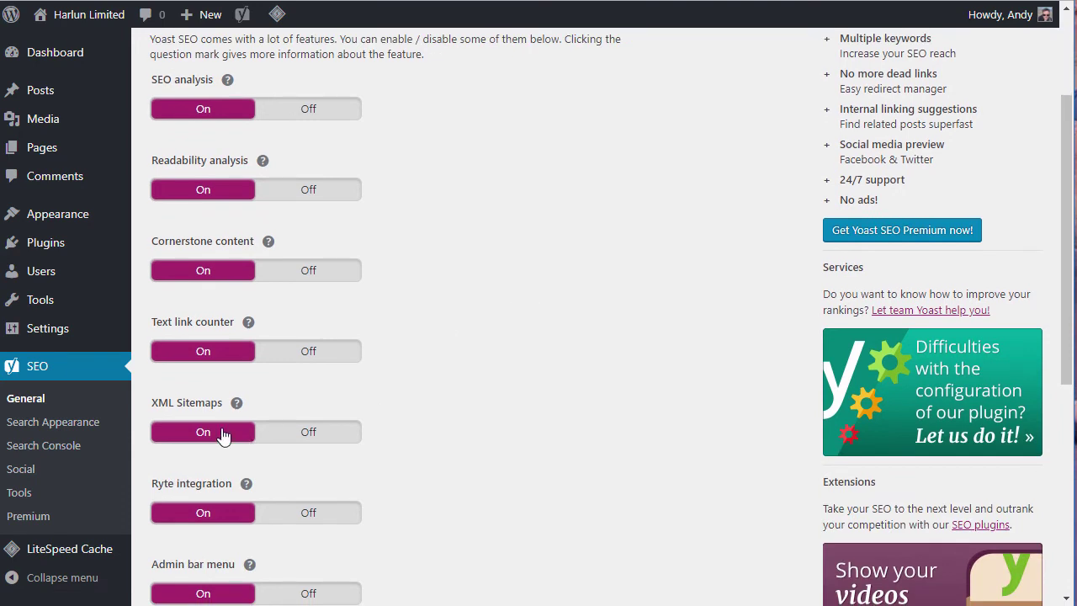
{"action": "scroll", "coordinate": [537, 395], "scroll_direction": "up", "scroll_amount": 2}
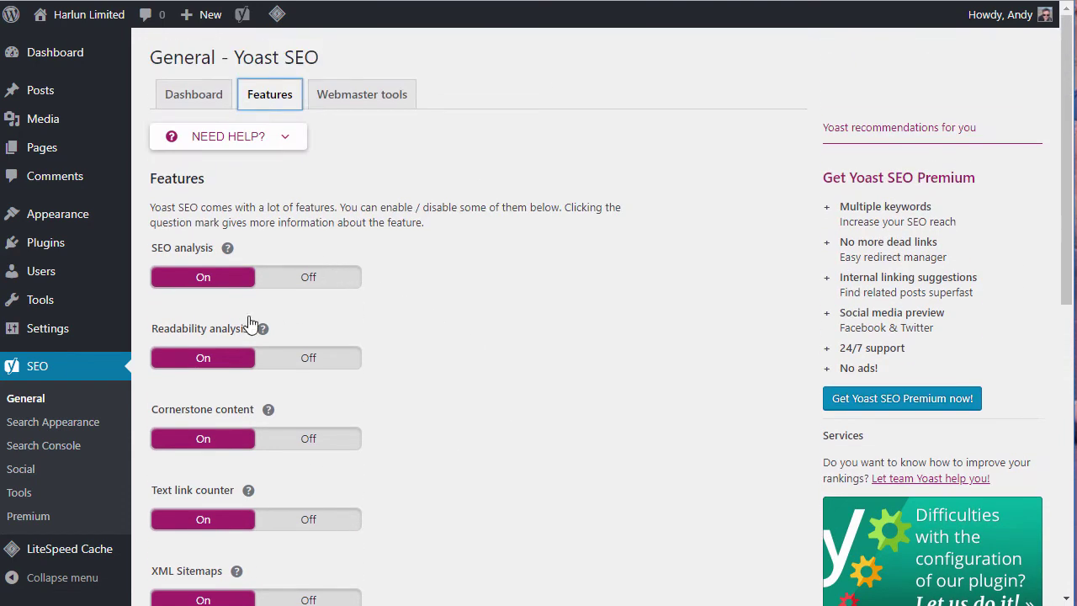
{"action": "left_click", "coordinate": [335, 312]}
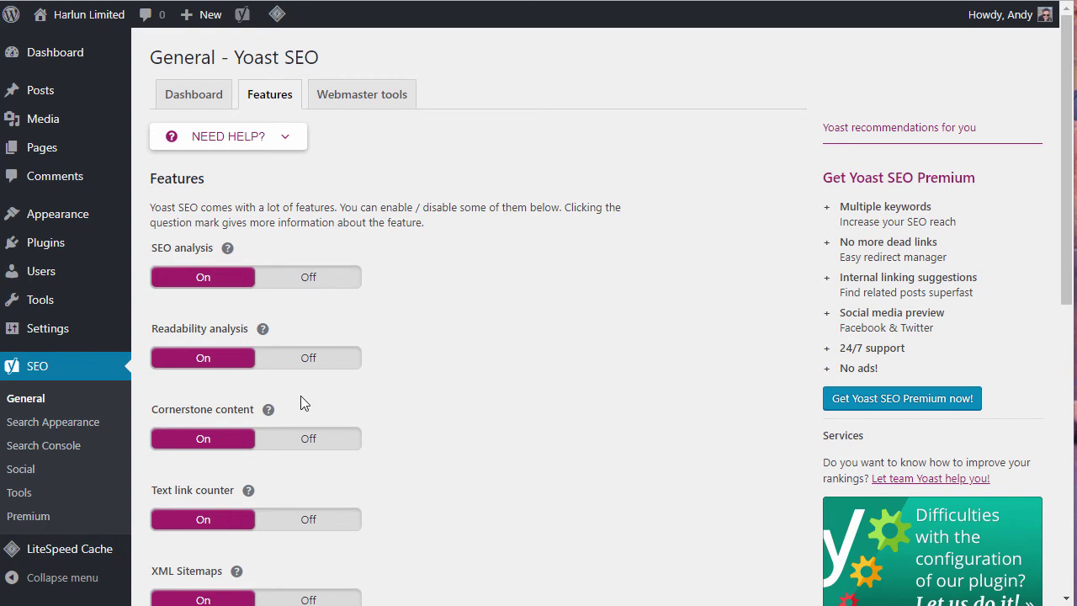
{"action": "triple_click", "coordinate": [204, 288]}
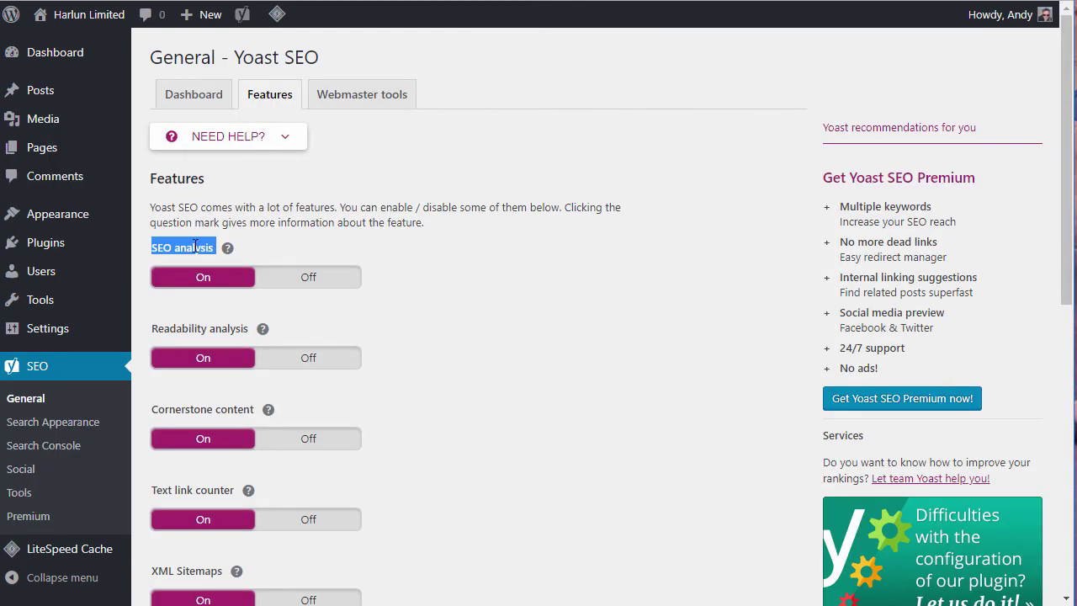
{"action": "left_click", "coordinate": [195, 246]}
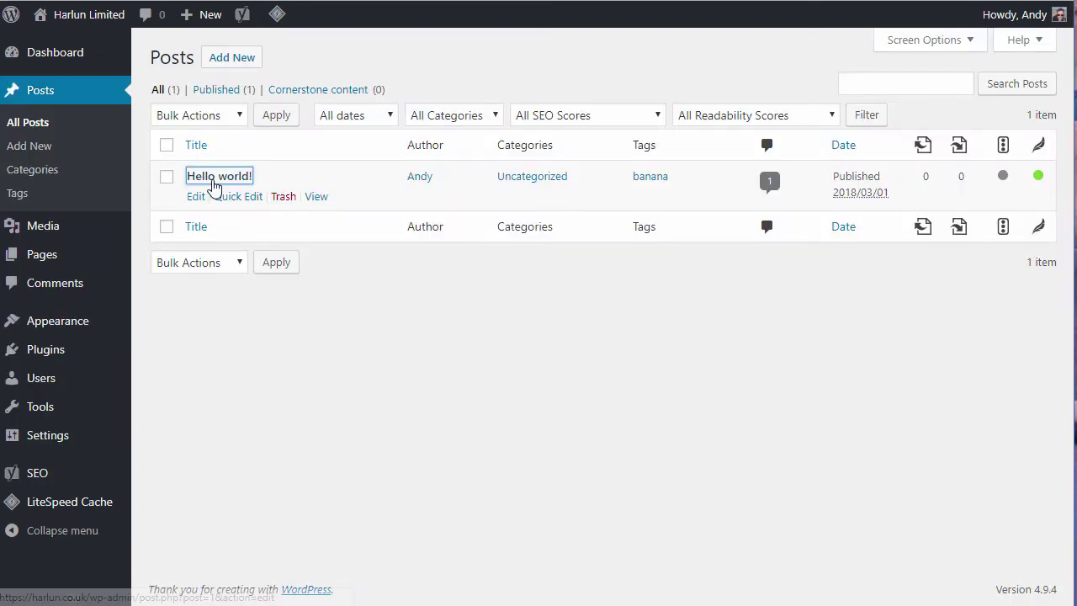
Step: Open the "Hello world!" post for editing and view the readability analysis in its Yoast SEO box
{"action": "key", "text": "Return"}
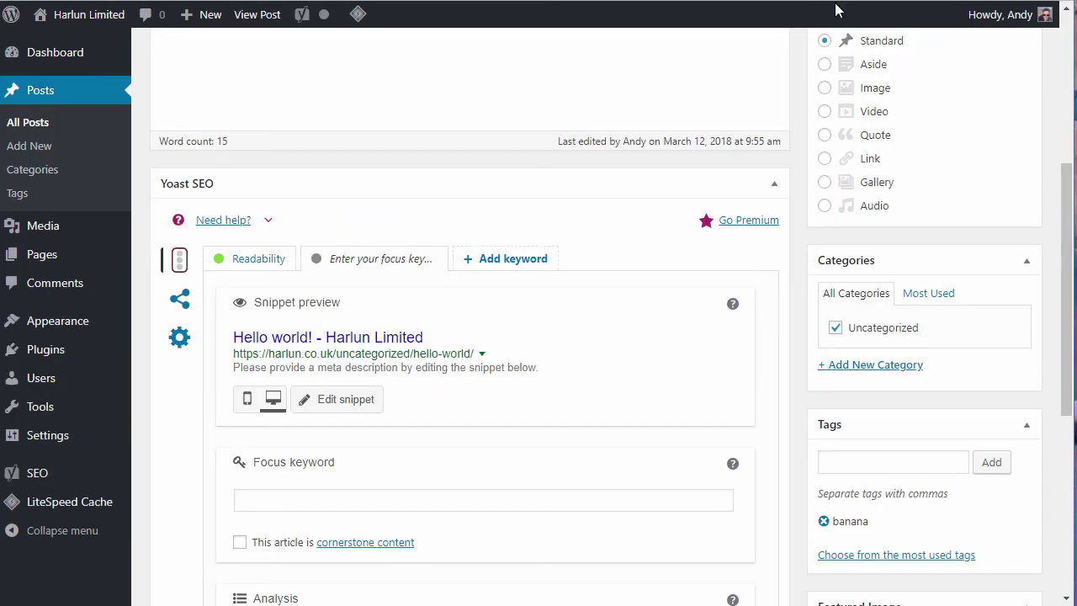
{"action": "scroll", "coordinate": [536, 284], "scroll_direction": "up", "scroll_amount": 5}
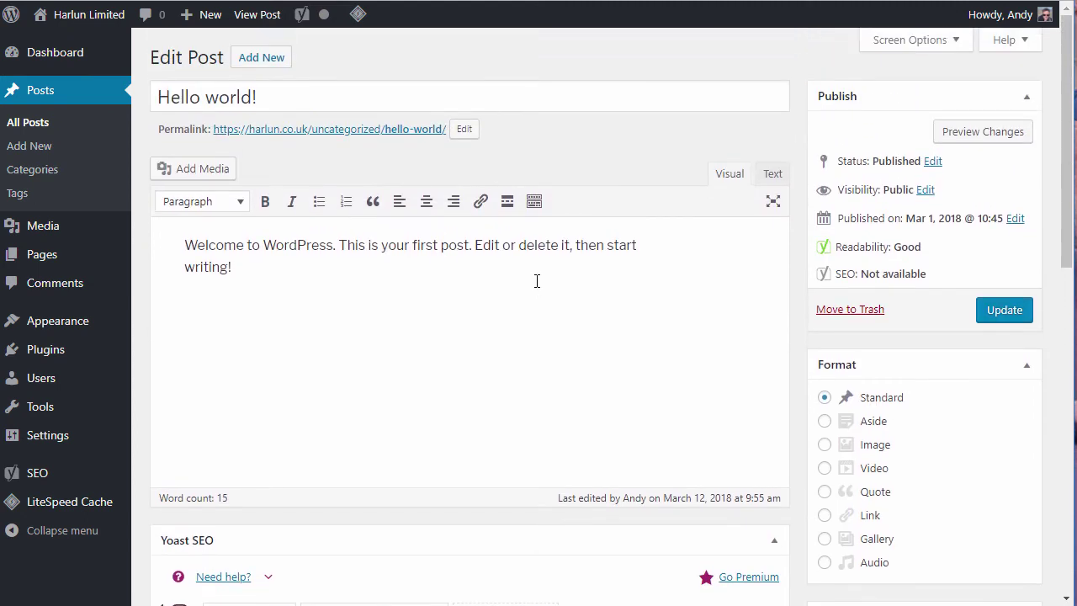
{"action": "scroll", "coordinate": [537, 281], "scroll_direction": "down", "scroll_amount": 5}
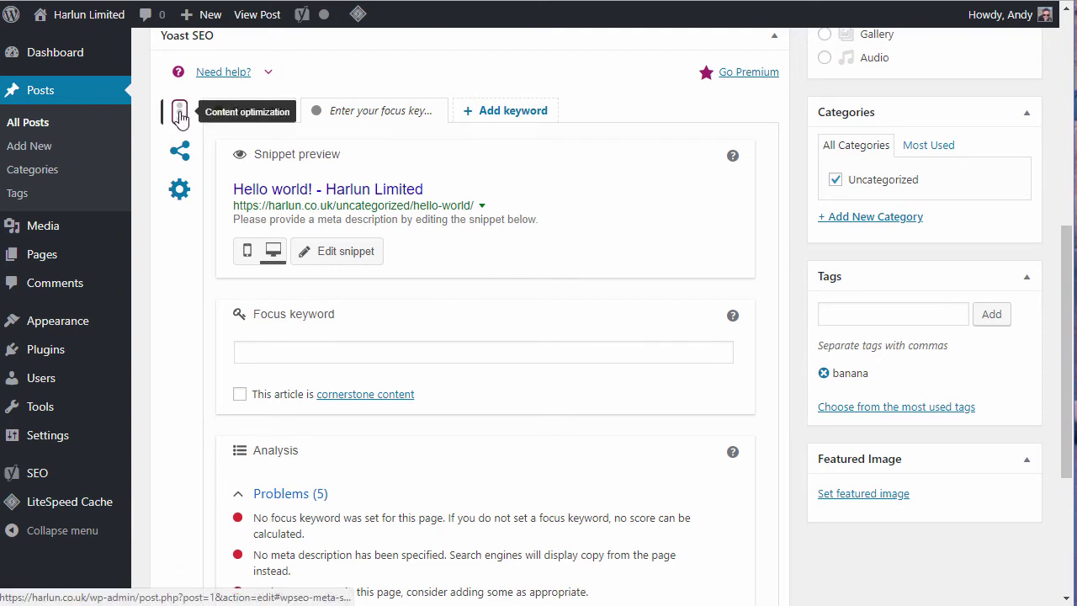
{"action": "left_click", "coordinate": [179, 114]}
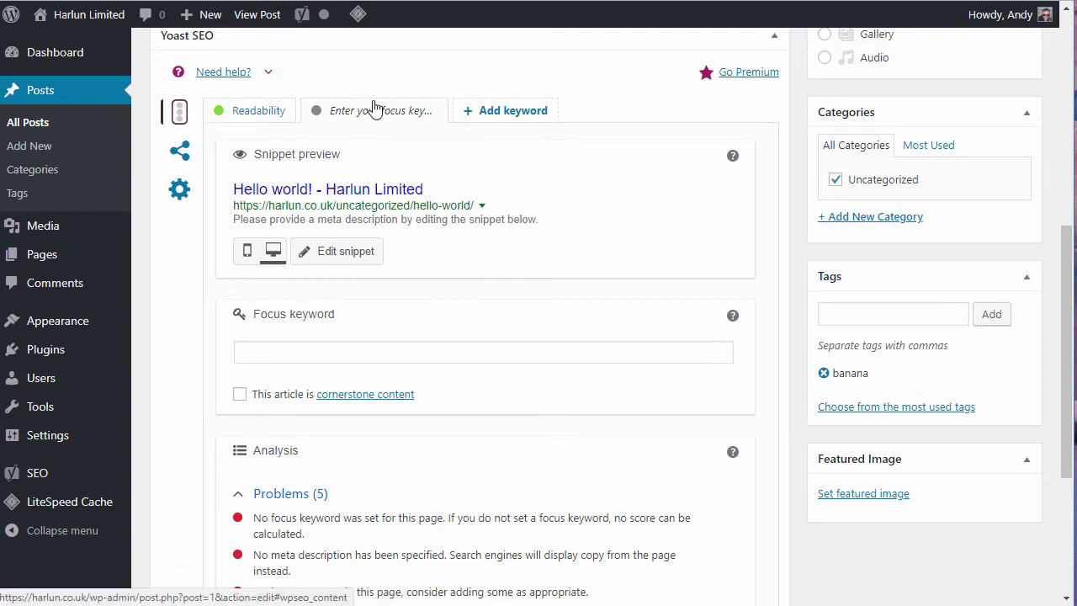
{"action": "left_click", "coordinate": [243, 114]}
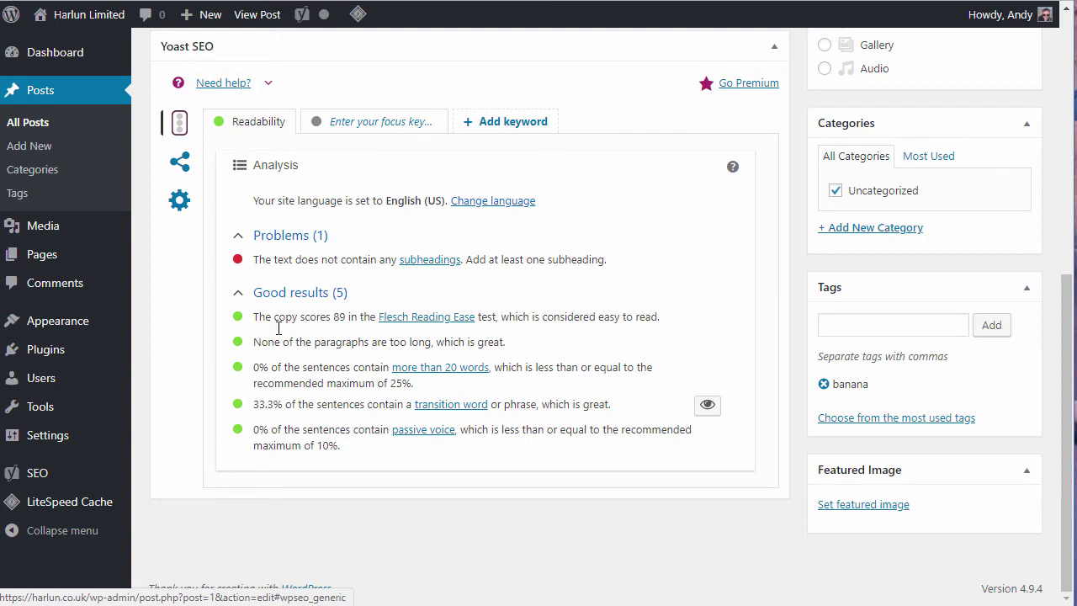
Step: Set the focus keyword of the "Hello world!" post to "harlun" in its Yoast SEO box and update the post
{"action": "left_click", "coordinate": [344, 122]}
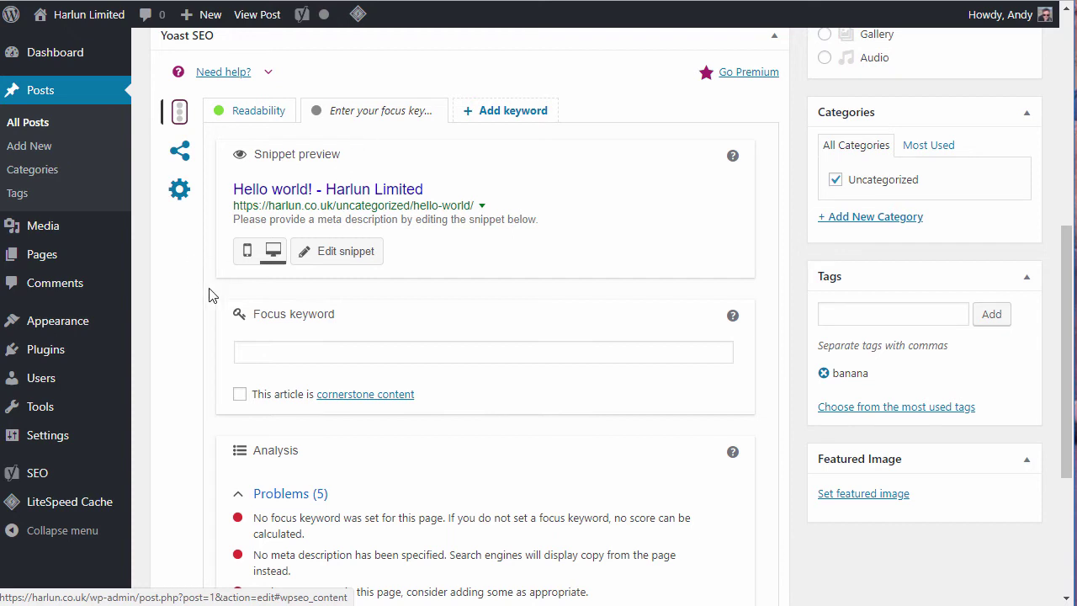
{"action": "left_click", "coordinate": [286, 351]}
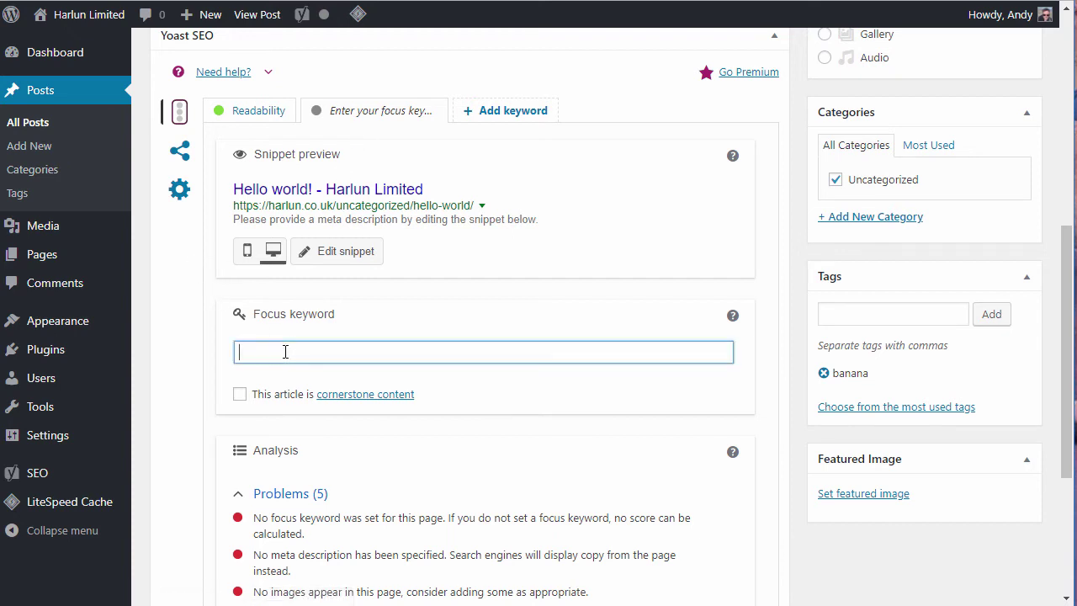
{"action": "type", "text": "harlun"}
{"action": "scroll", "coordinate": [484, 313], "scroll_direction": "down", "scroll_amount": 2}
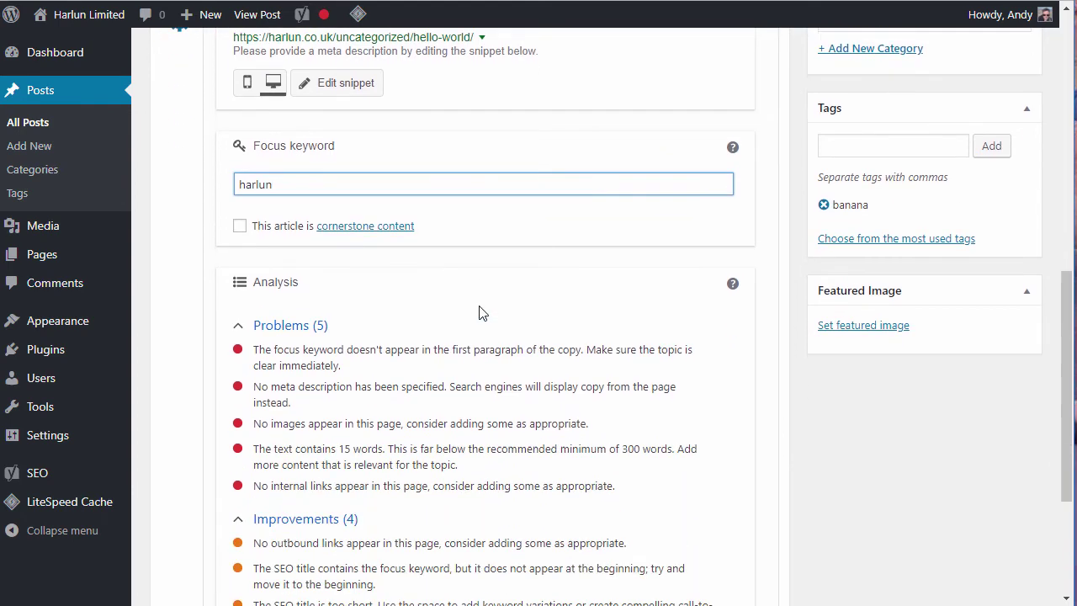
{"action": "scroll", "coordinate": [447, 486], "scroll_direction": "down", "scroll_amount": 2}
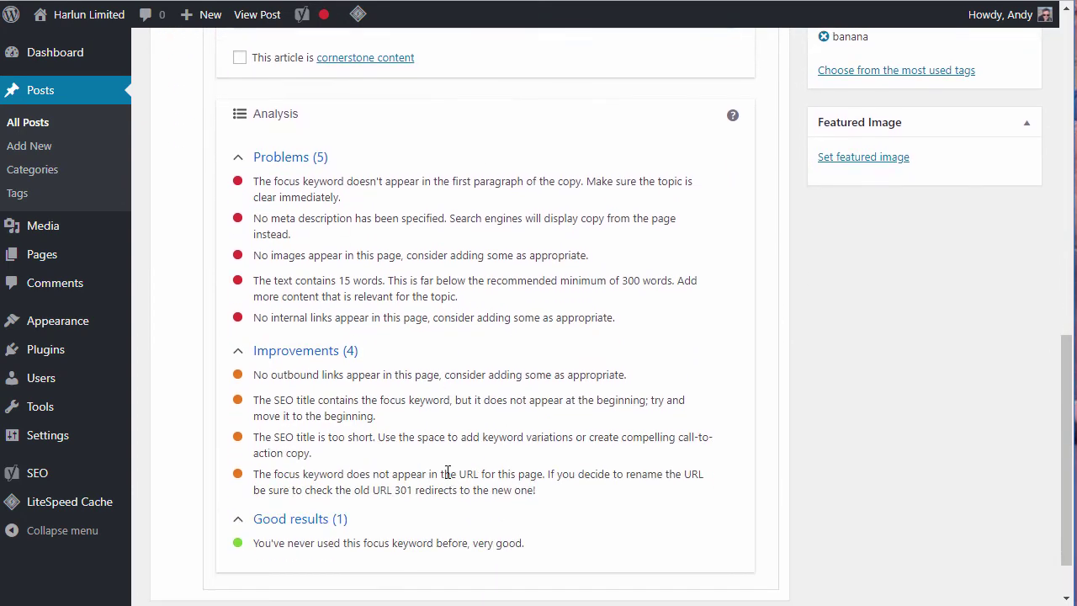
{"action": "scroll", "coordinate": [446, 475], "scroll_direction": "up", "scroll_amount": 4}
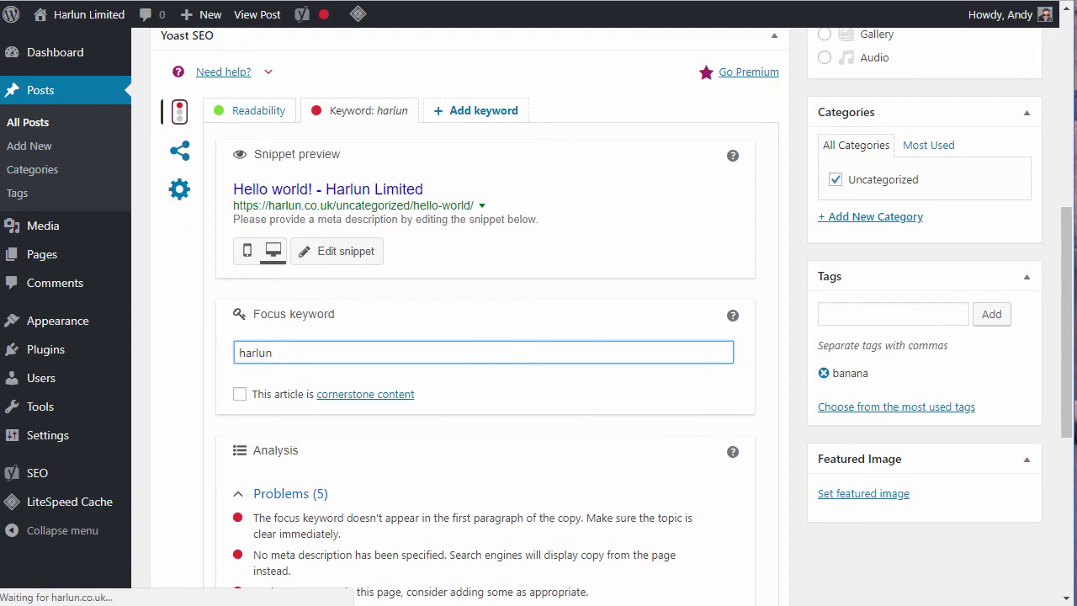
{"action": "scroll", "coordinate": [432, 413], "scroll_direction": "down", "scroll_amount": 4}
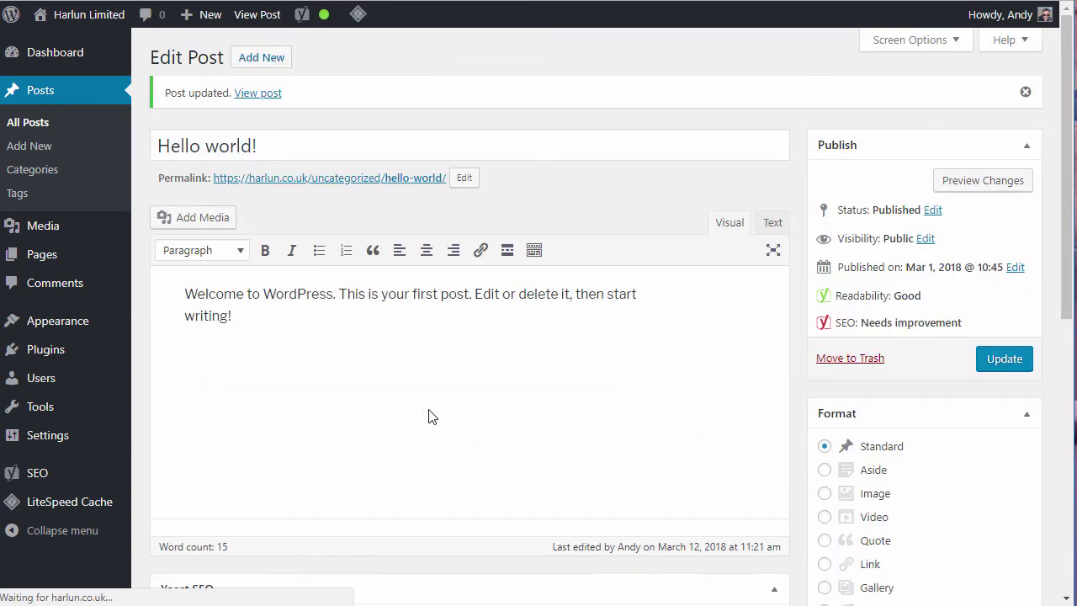
Step: Review the problems and improvements in the post's SEO analysis for the focus keyword "harlun"
{"action": "scroll", "coordinate": [625, 209], "scroll_direction": "down", "scroll_amount": 6}
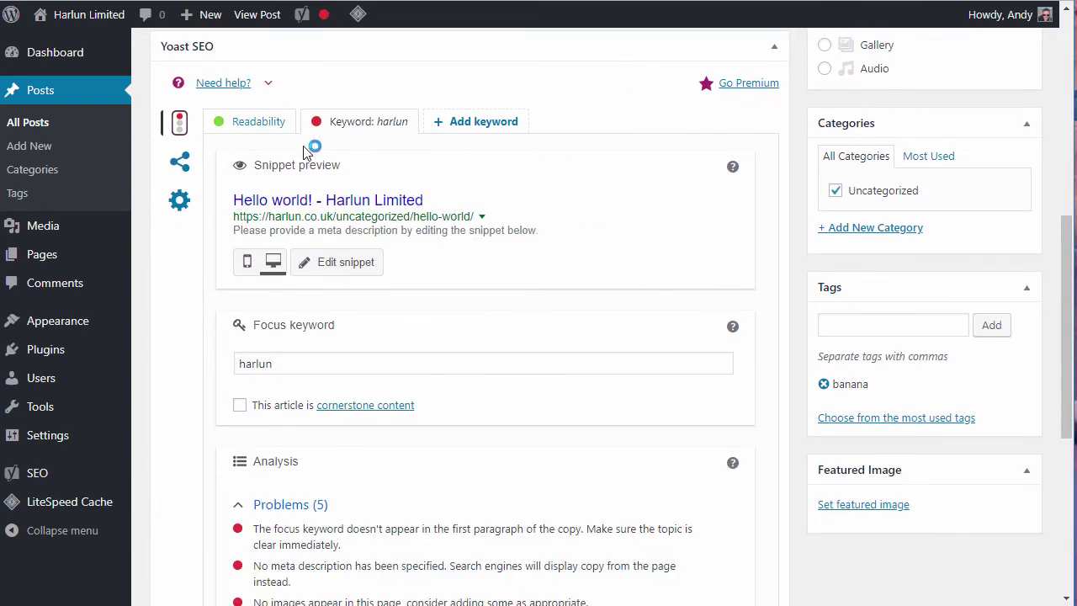
{"action": "scroll", "coordinate": [547, 367], "scroll_direction": "down", "scroll_amount": 3}
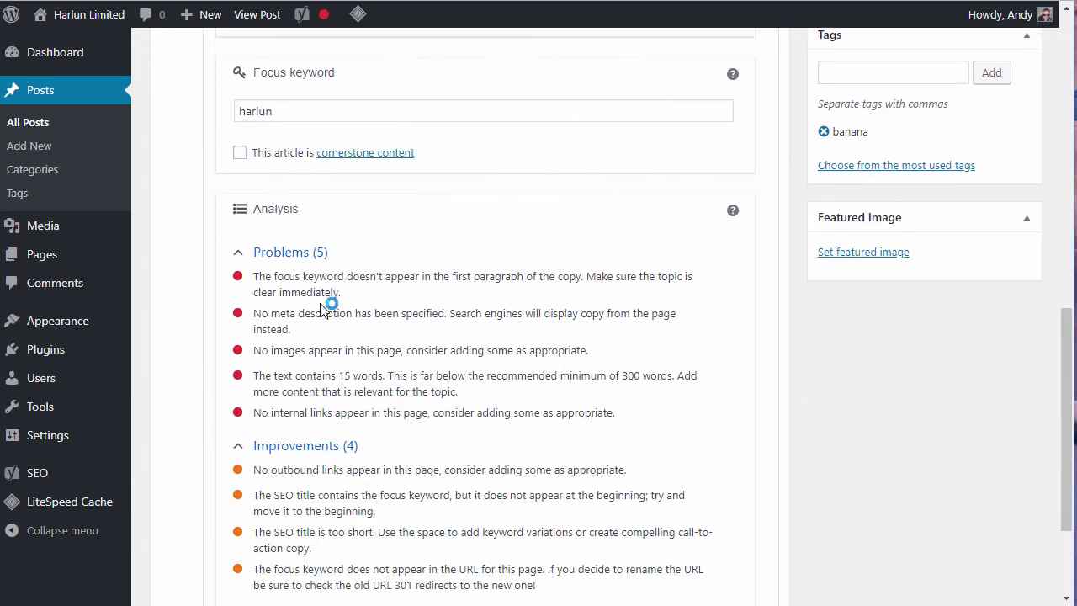
{"action": "right_click", "coordinate": [269, 286]}
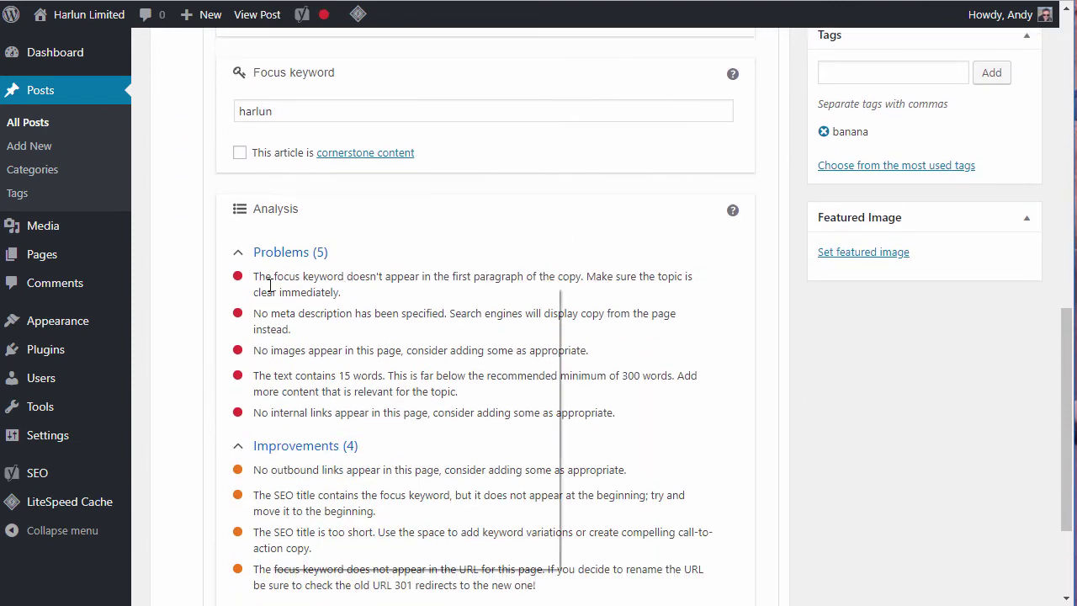
{"action": "left_click", "coordinate": [569, 279]}
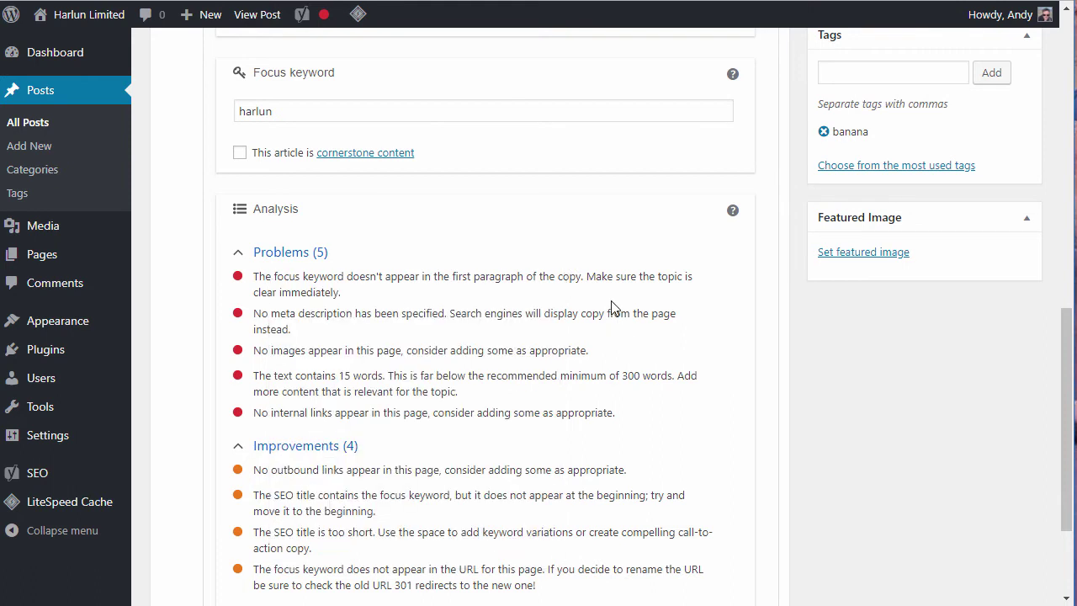
{"action": "scroll", "coordinate": [614, 308], "scroll_direction": "up", "scroll_amount": 2}
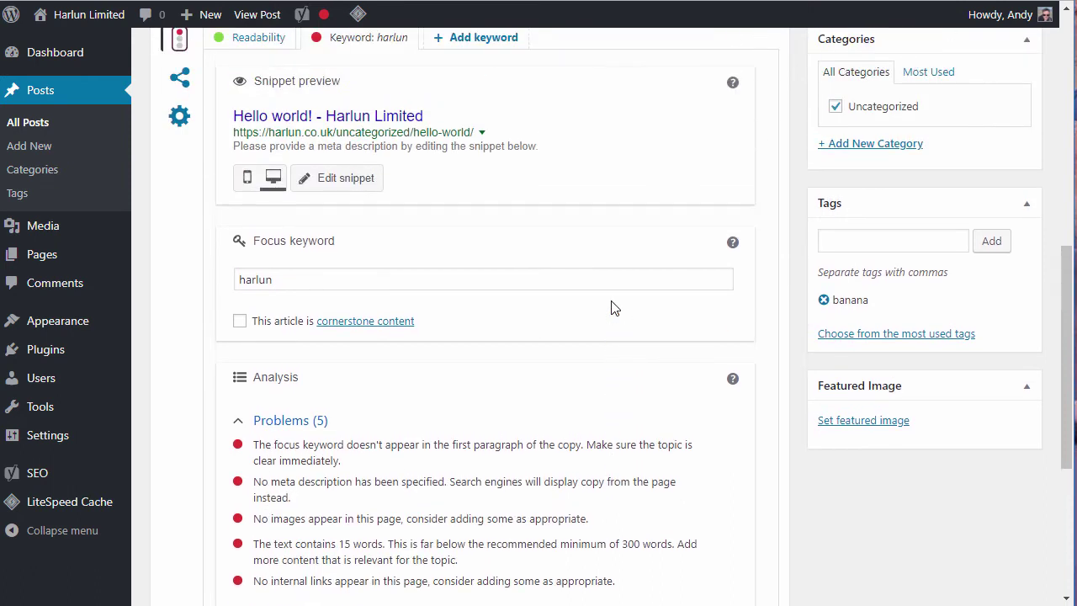
{"action": "scroll", "coordinate": [613, 308], "scroll_direction": "up", "scroll_amount": 2}
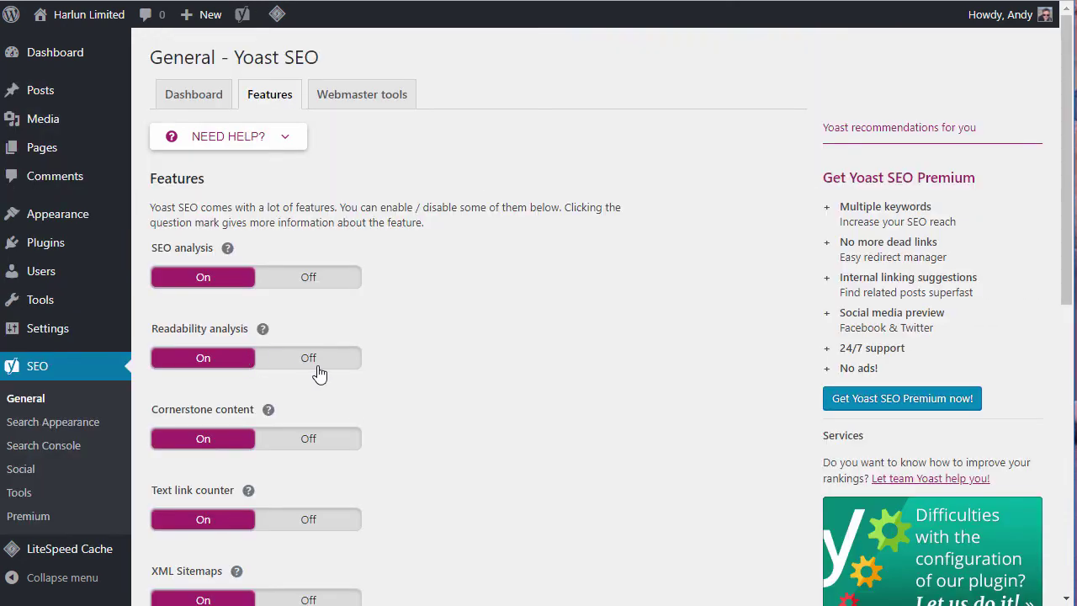
Step: Turn off the Readability analysis and SEO analysis features in the general Yoast SEO settings
{"action": "left_click", "coordinate": [320, 359]}
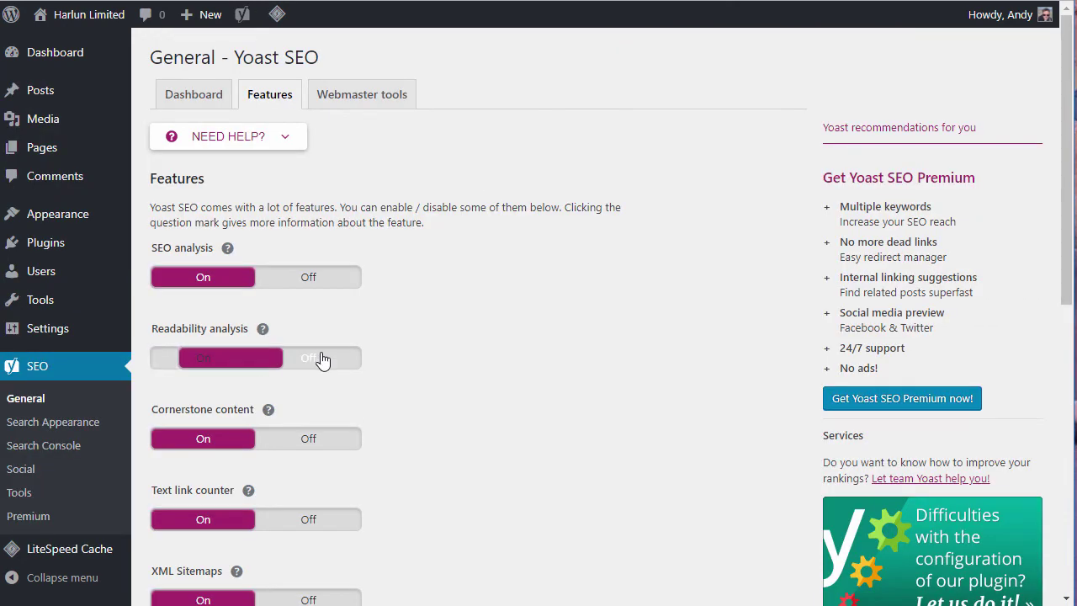
{"action": "left_click", "coordinate": [324, 279]}
Step: Check the Cornerstone content explanation and its filter in the posts list, and turn the feature off
{"action": "scroll", "coordinate": [498, 204], "scroll_direction": "down", "scroll_amount": 2}
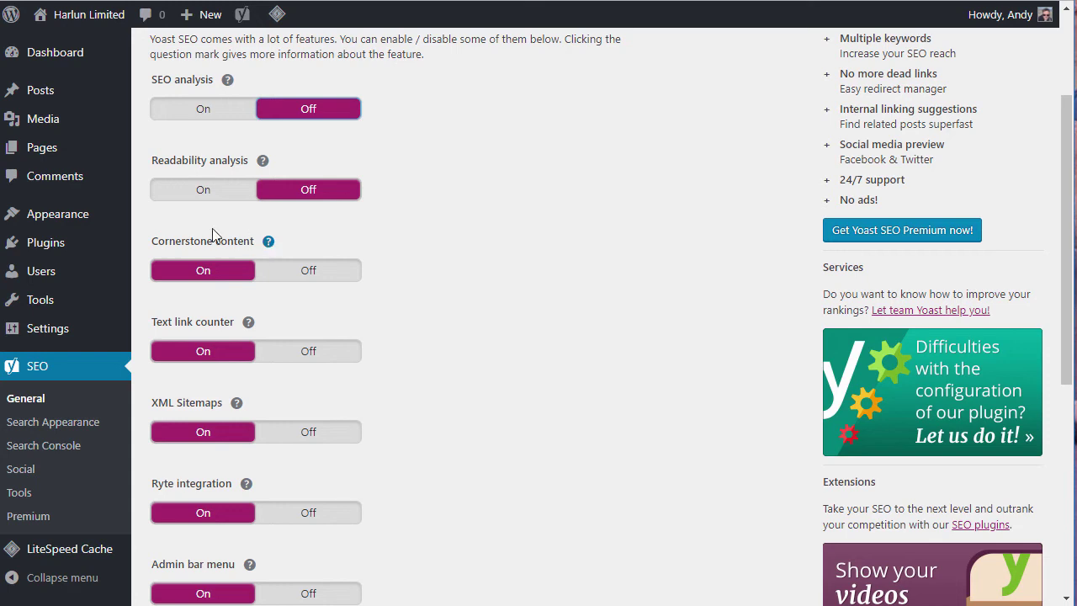
{"action": "right_click", "coordinate": [269, 246]}
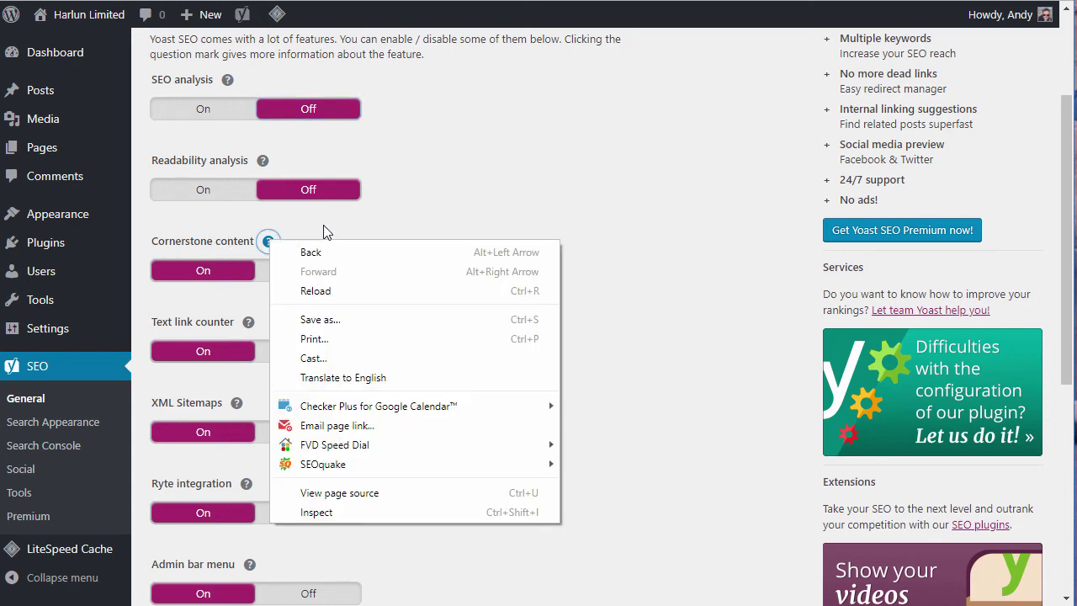
{"action": "left_click", "coordinate": [269, 244]}
{"action": "left_click", "coordinate": [268, 243]}
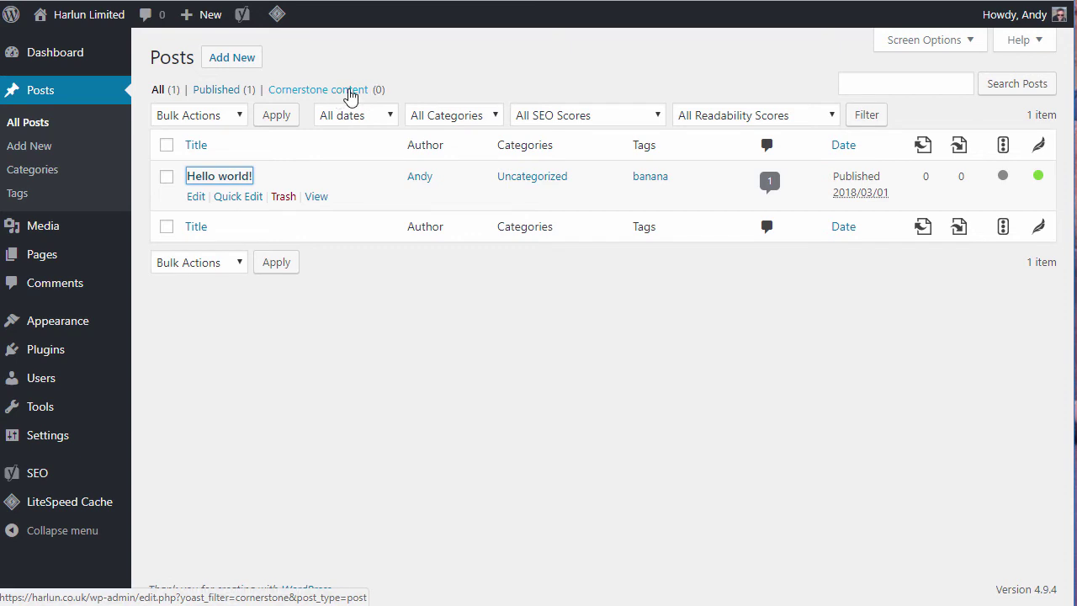
{"action": "left_click", "coordinate": [349, 91]}
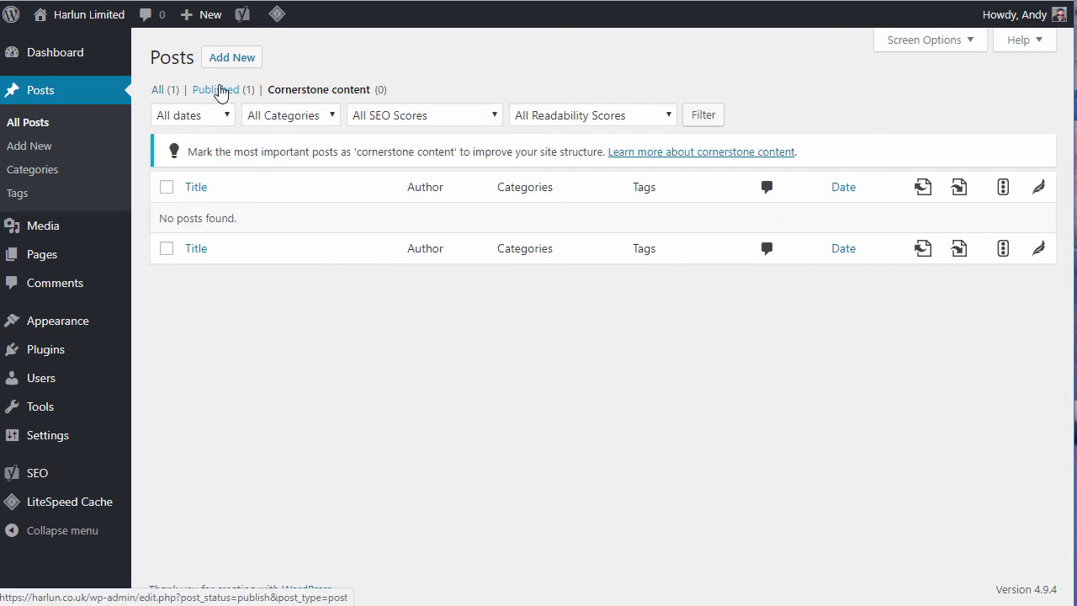
{"action": "left_click", "coordinate": [220, 95]}
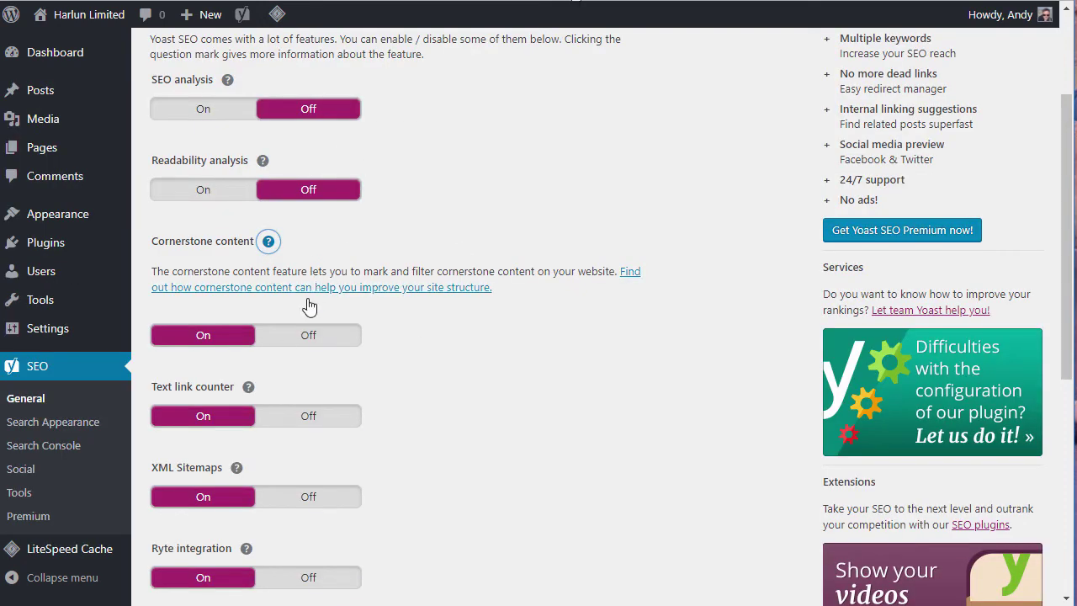
{"action": "left_click", "coordinate": [304, 337]}
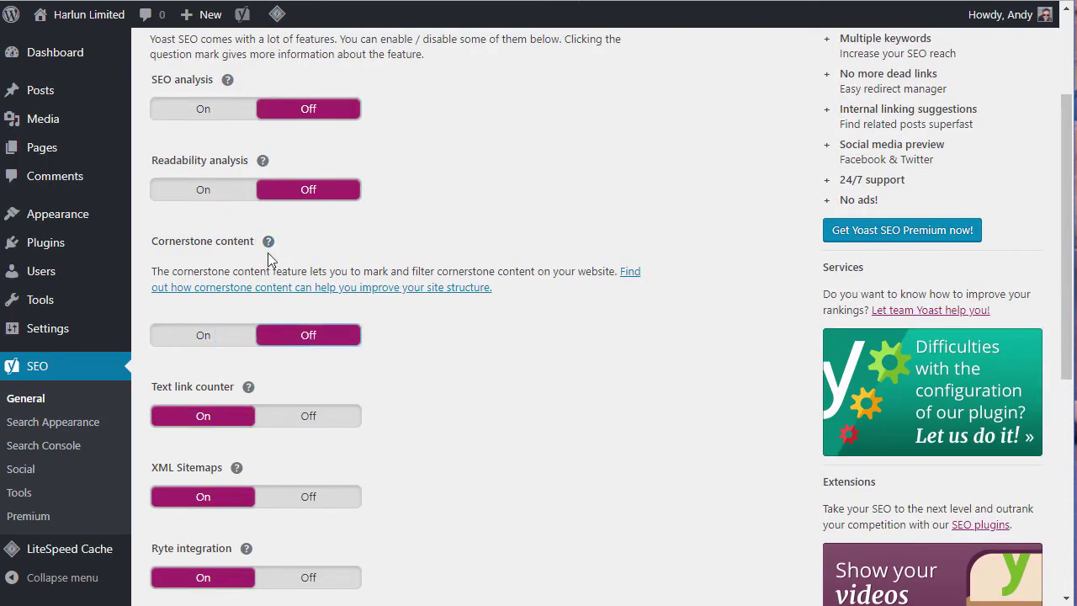
Step: Check the internal links column in the posts list and turn off the Text link counter feature
{"action": "scroll", "coordinate": [580, 161], "scroll_direction": "down", "scroll_amount": 3}
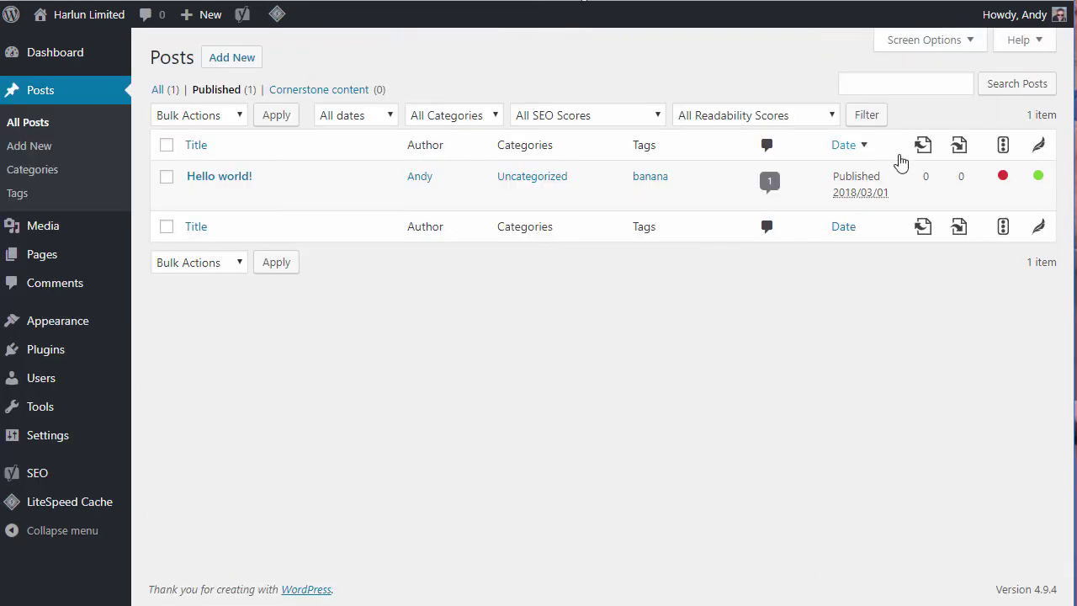
{"action": "right_click", "coordinate": [925, 150]}
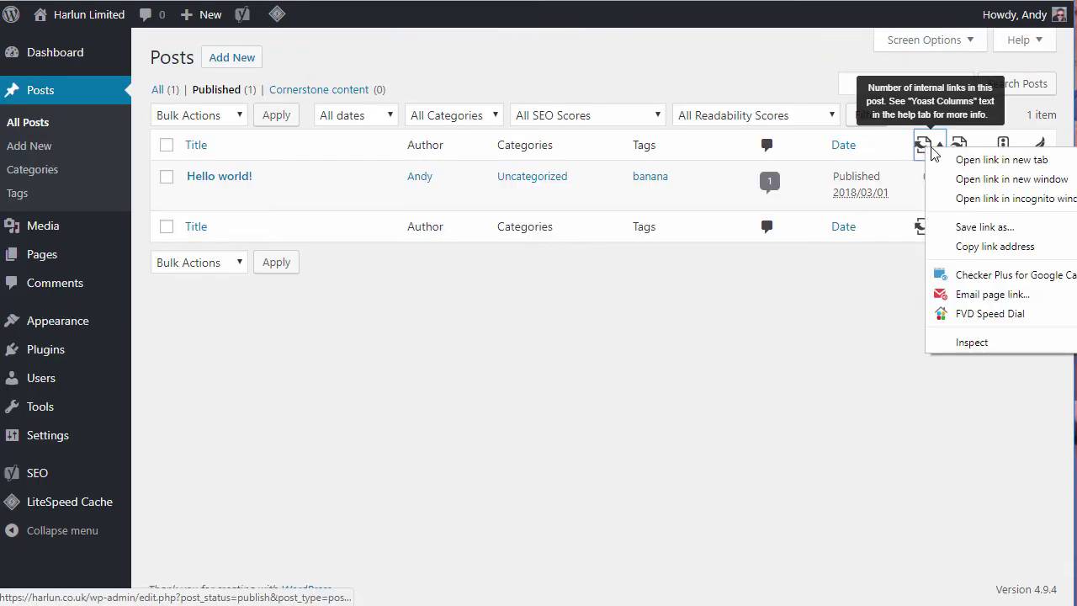
{"action": "left_click", "coordinate": [978, 140]}
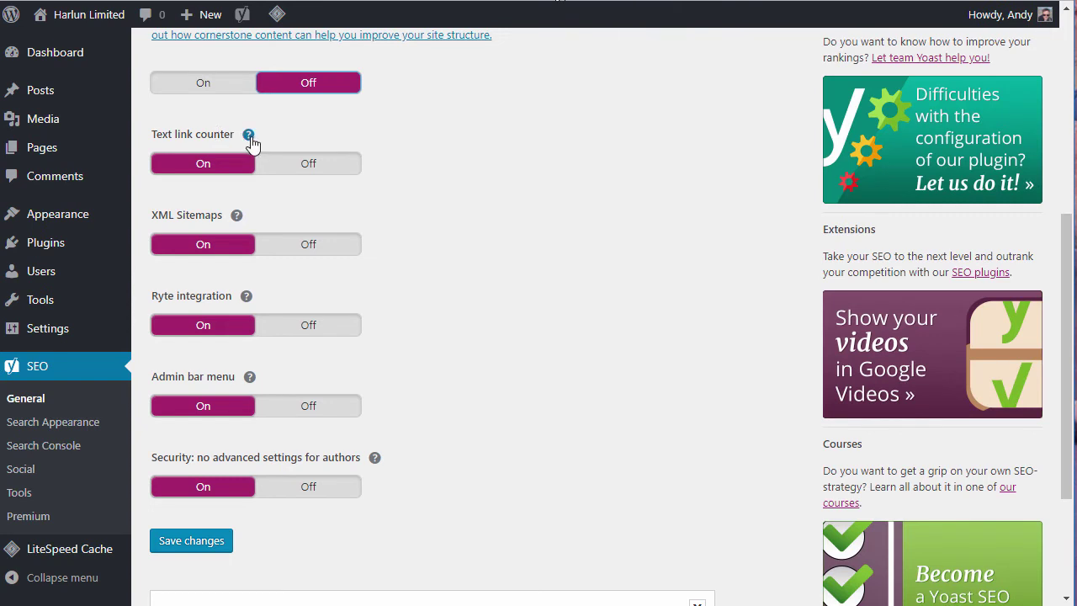
{"action": "left_click", "coordinate": [249, 135]}
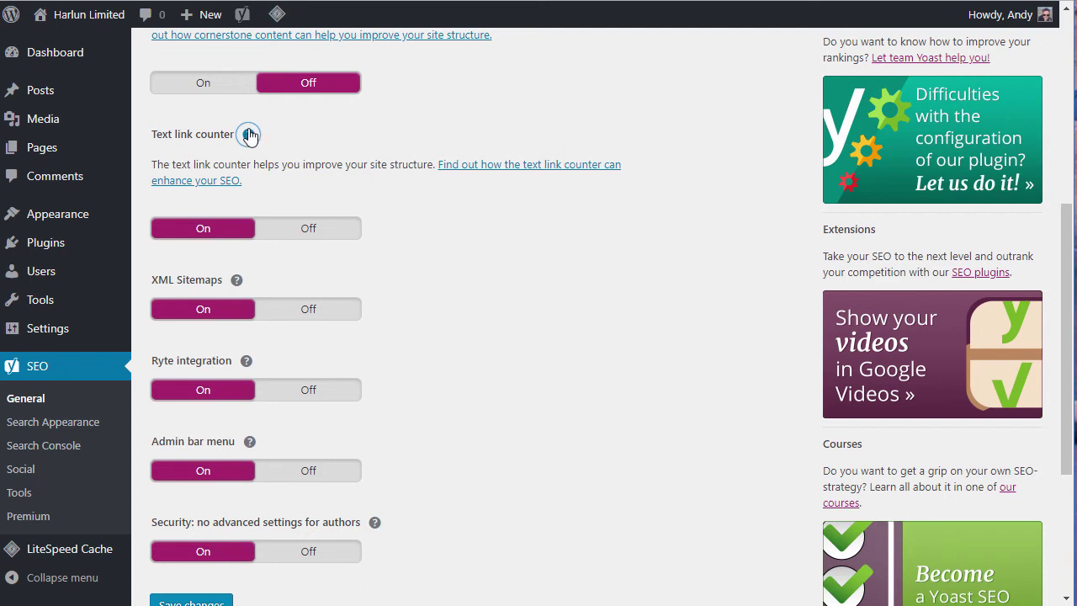
{"action": "left_click", "coordinate": [250, 135]}
{"action": "left_click", "coordinate": [328, 172]}
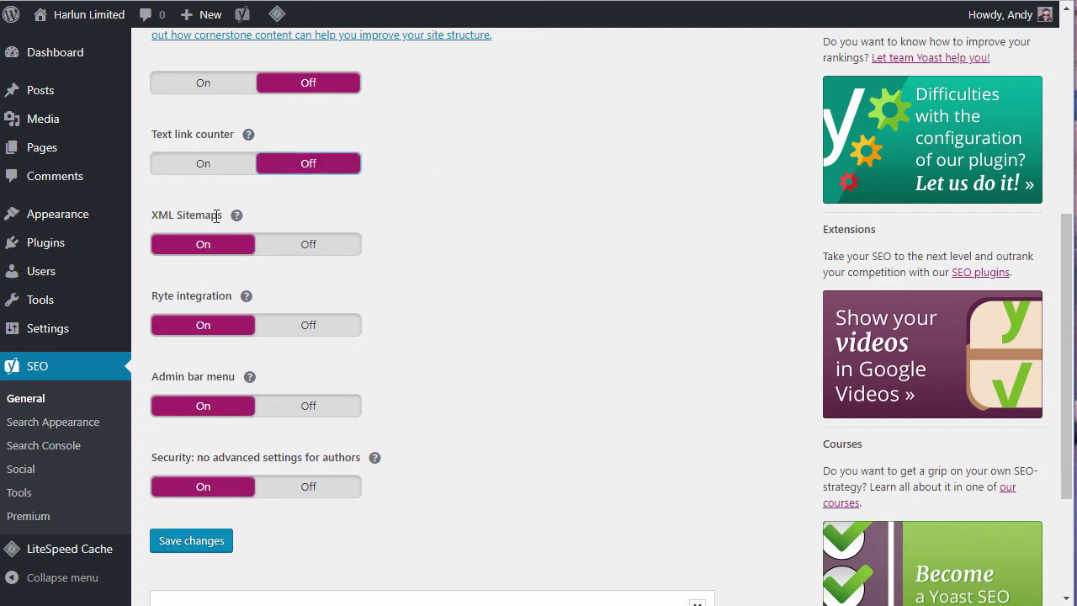
Step: Read the explanation of the Ryte integration and turn the feature off
{"action": "key", "text": "Tab"}
{"action": "key", "text": "Tab"}
{"action": "key", "text": "Tab"}
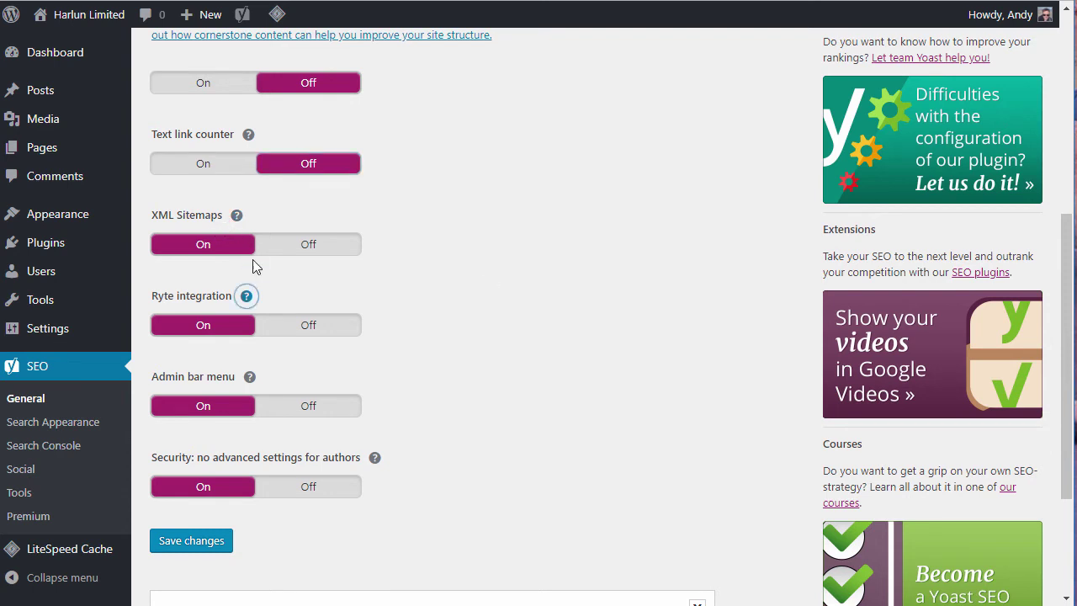
{"action": "left_click", "coordinate": [247, 298]}
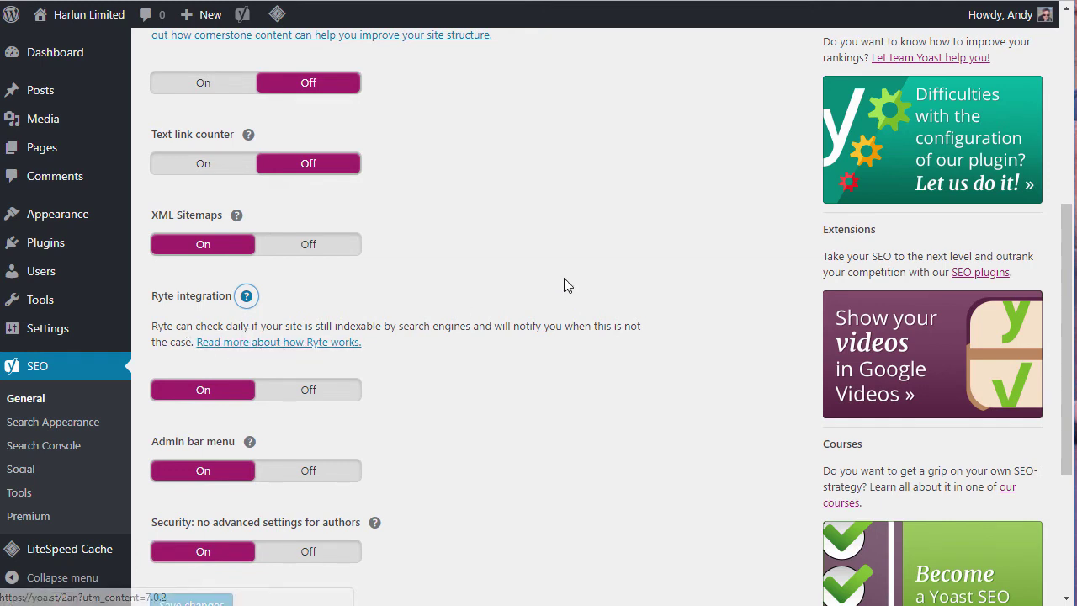
{"action": "left_click", "coordinate": [307, 390]}
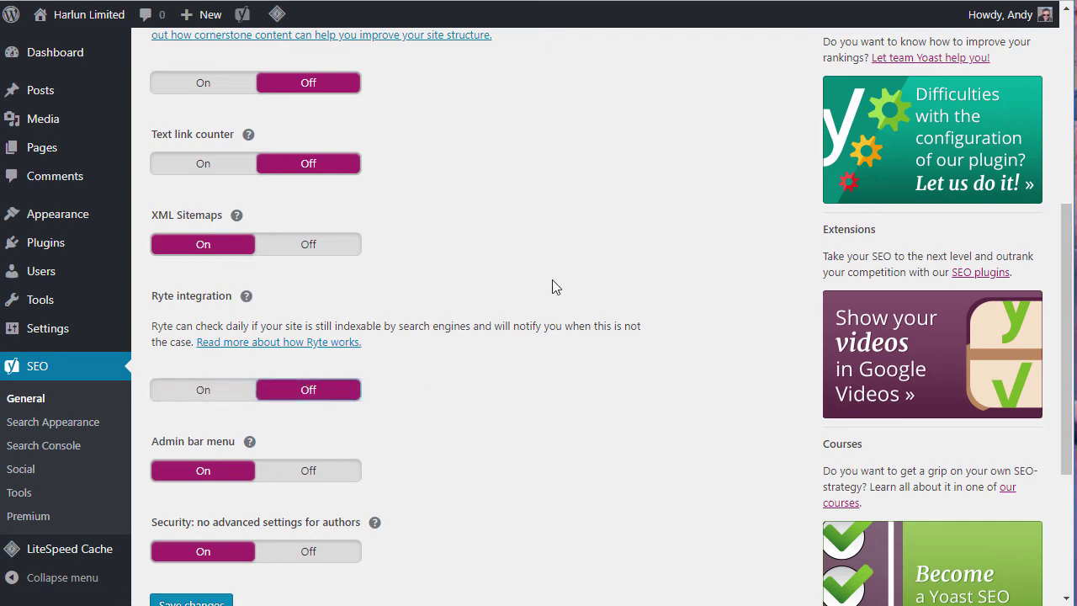
Step: Examine the Yoast SEO menu in the admin bar that the Admin bar menu feature controls
{"action": "scroll", "coordinate": [555, 286], "scroll_direction": "down", "scroll_amount": 3}
{"action": "key", "text": "Tab"}
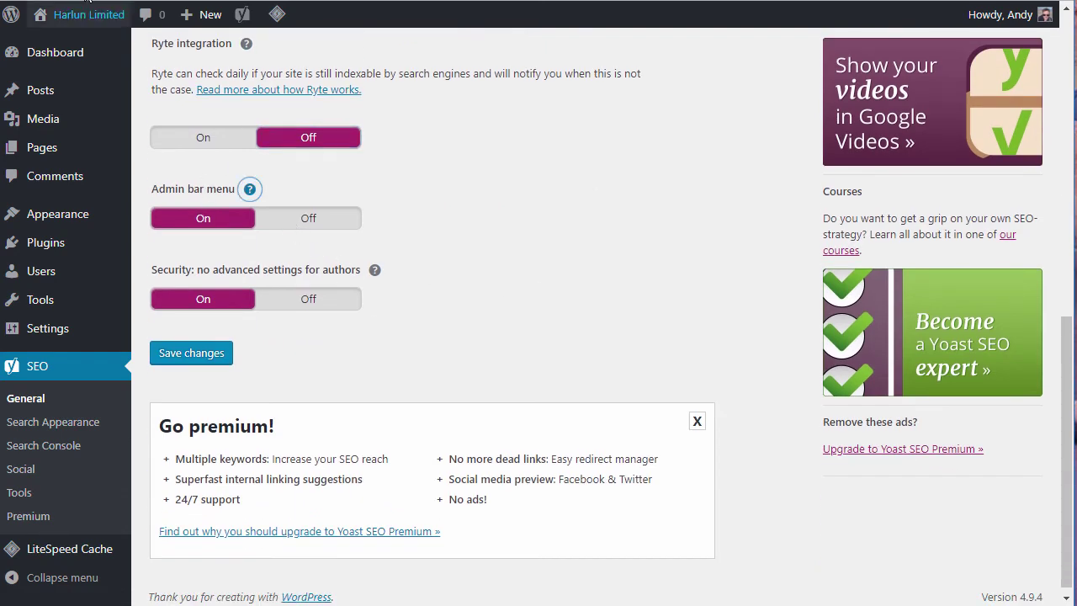
{"action": "mouse_move", "coordinate": [95, 20]}
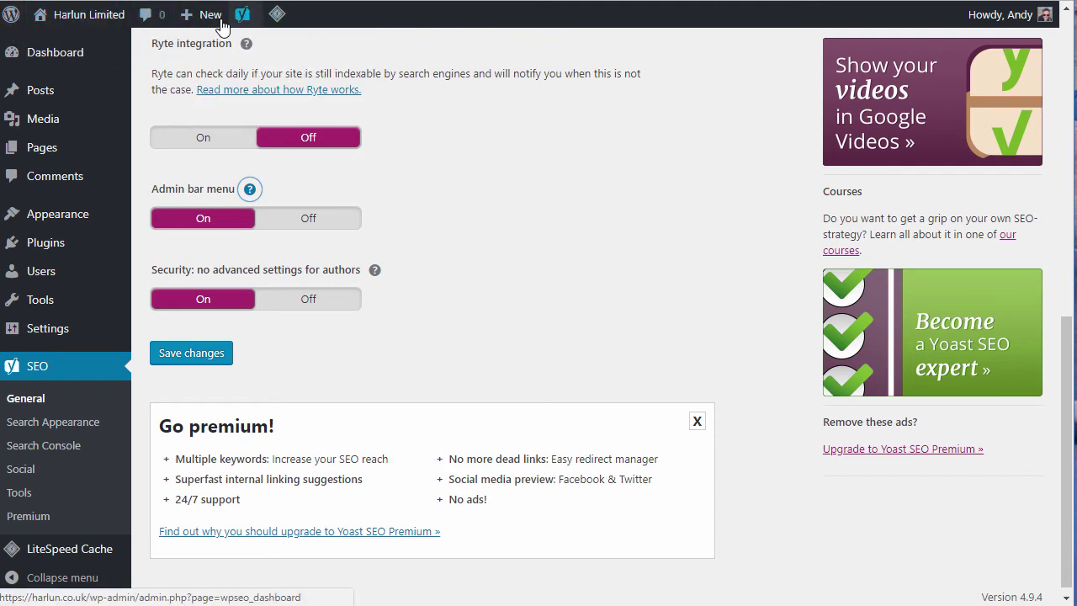
{"action": "mouse_move", "coordinate": [243, 20]}
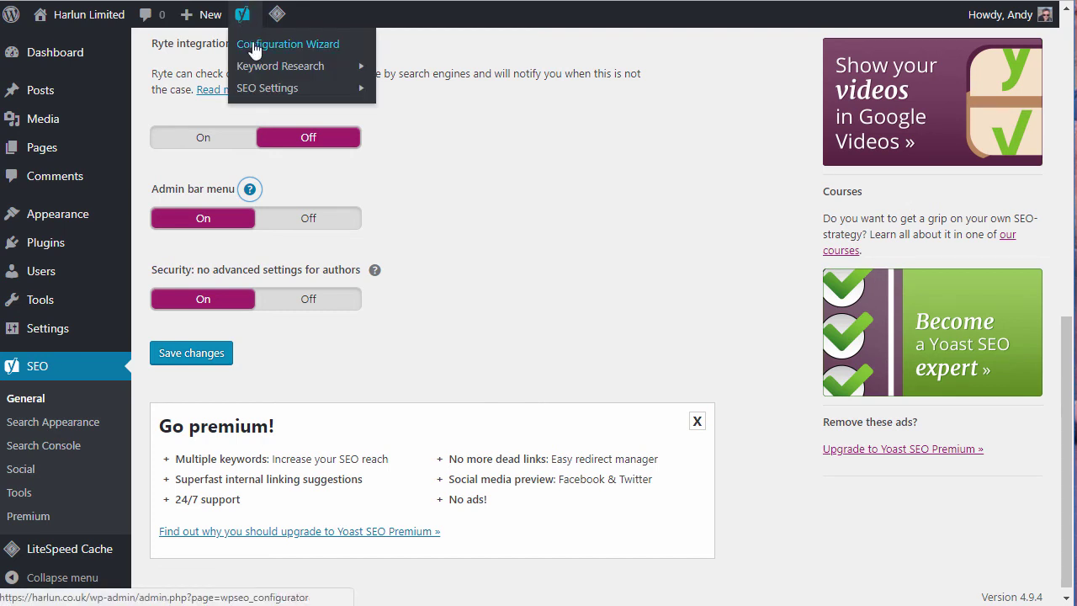
{"action": "mouse_move", "coordinate": [272, 99]}
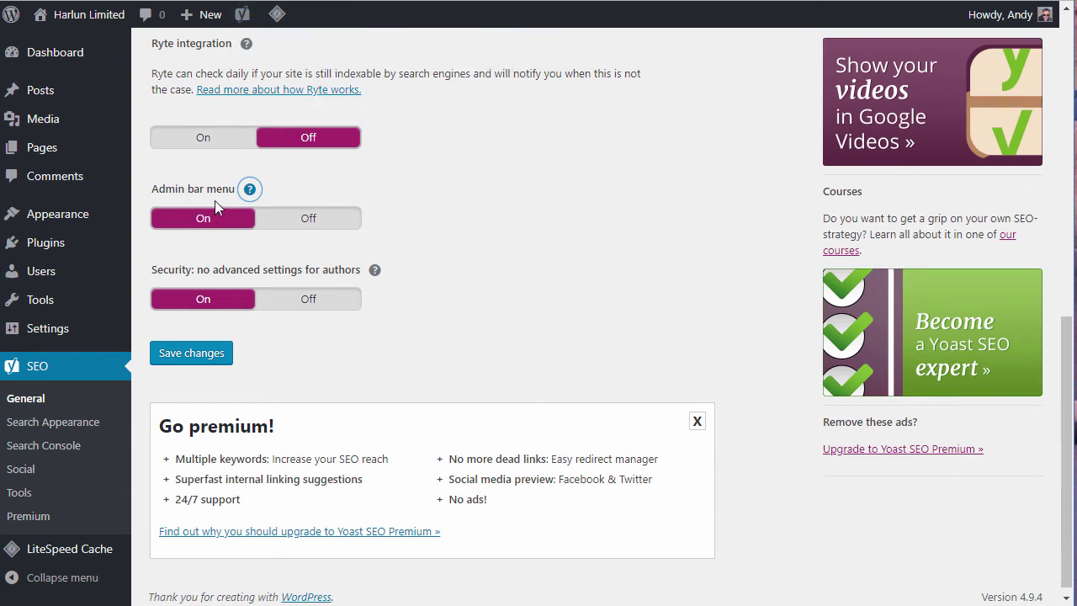
Step: Read the explanation of "Security: no advanced settings for authors", leave it On, and save the feature settings
{"action": "key", "text": "Tab"}
{"action": "key", "text": "Tab"}
{"action": "left_click", "coordinate": [375, 272]}
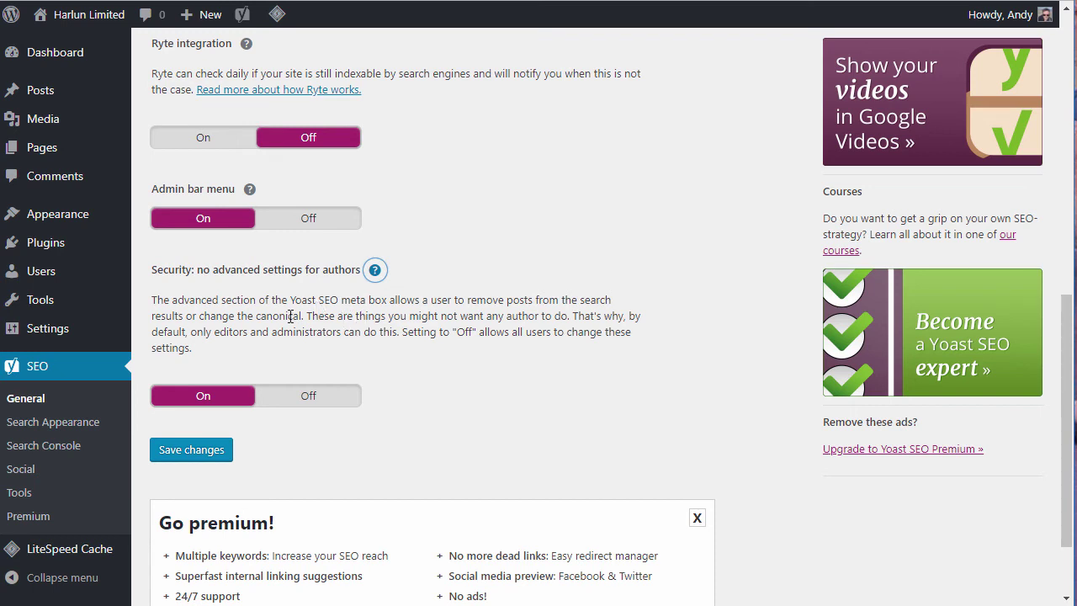
{"action": "left_click", "coordinate": [190, 402]}
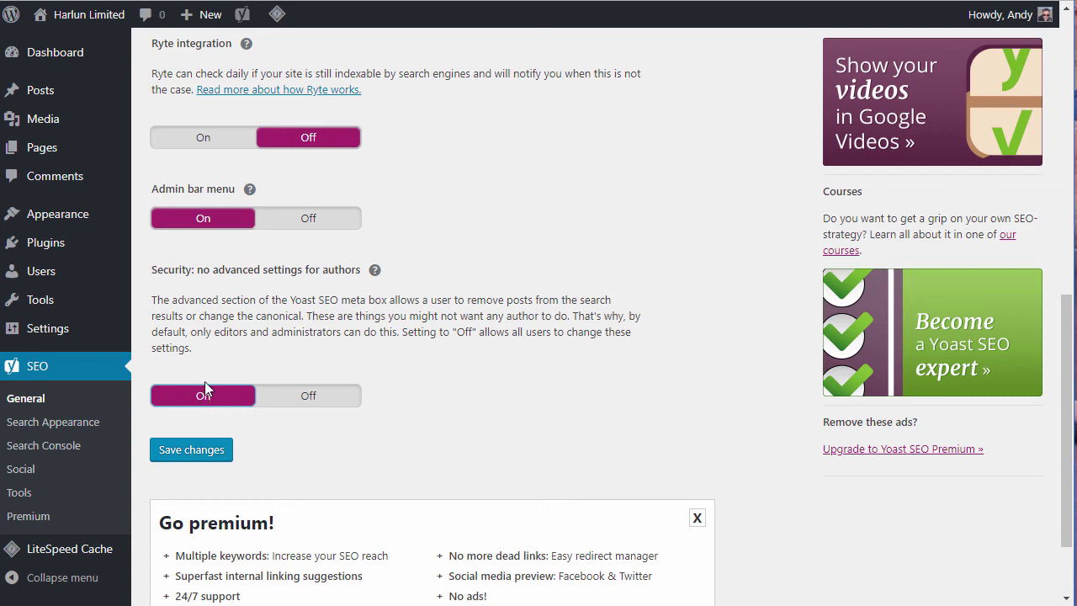
{"action": "left_click", "coordinate": [200, 455]}
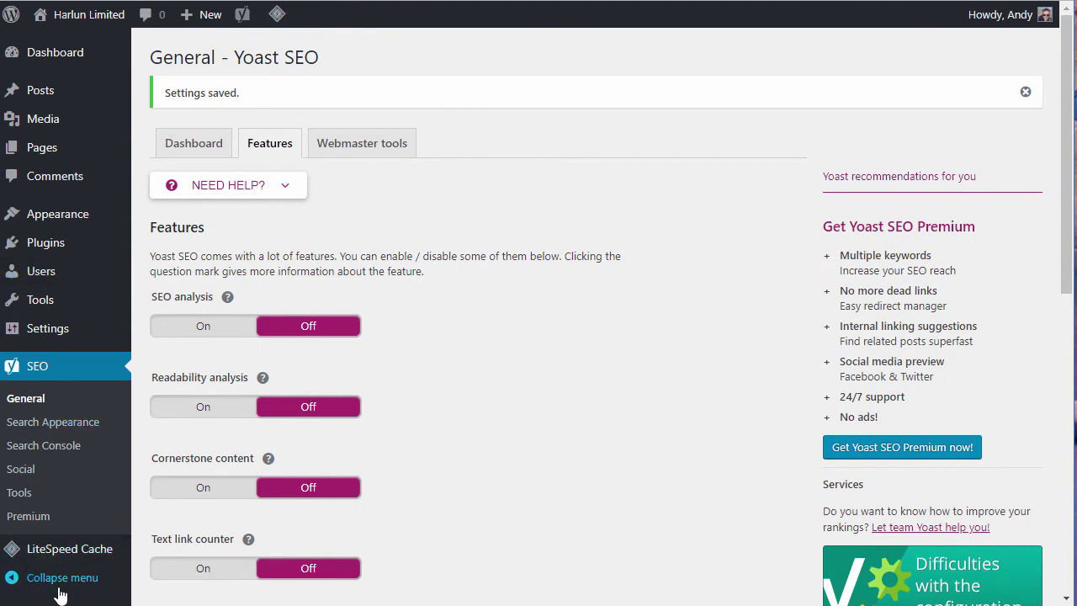
Step: Review the Webmaster Tools verification fields for Bing, Google and Yandex
{"action": "left_click", "coordinate": [364, 143]}
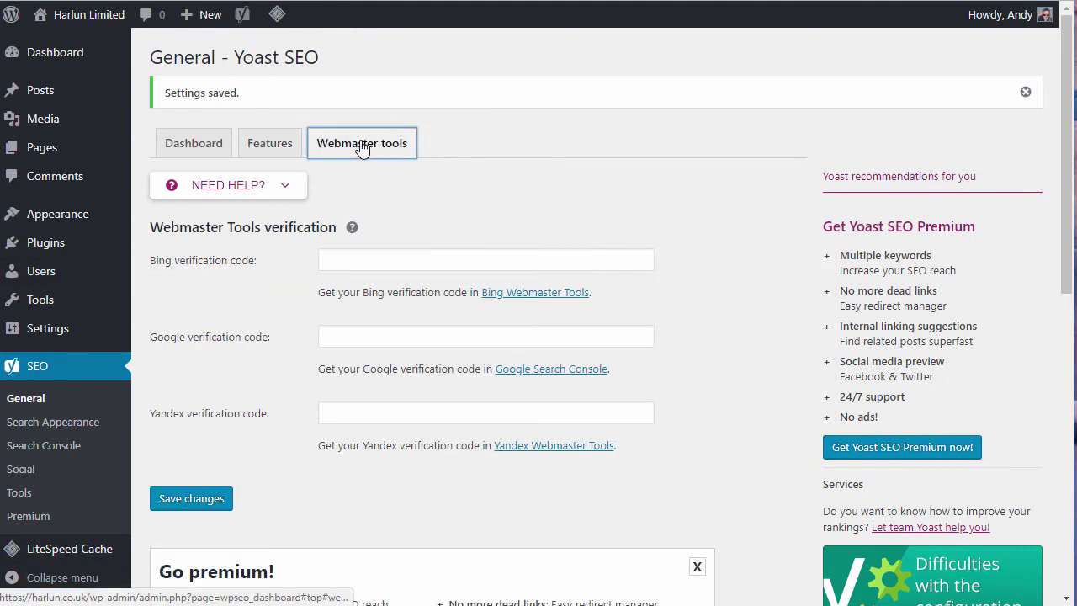
Step: Open the Uncategorized post category for editing and go to its Yoast SEO section
{"action": "mouse_move", "coordinate": [46, 89]}
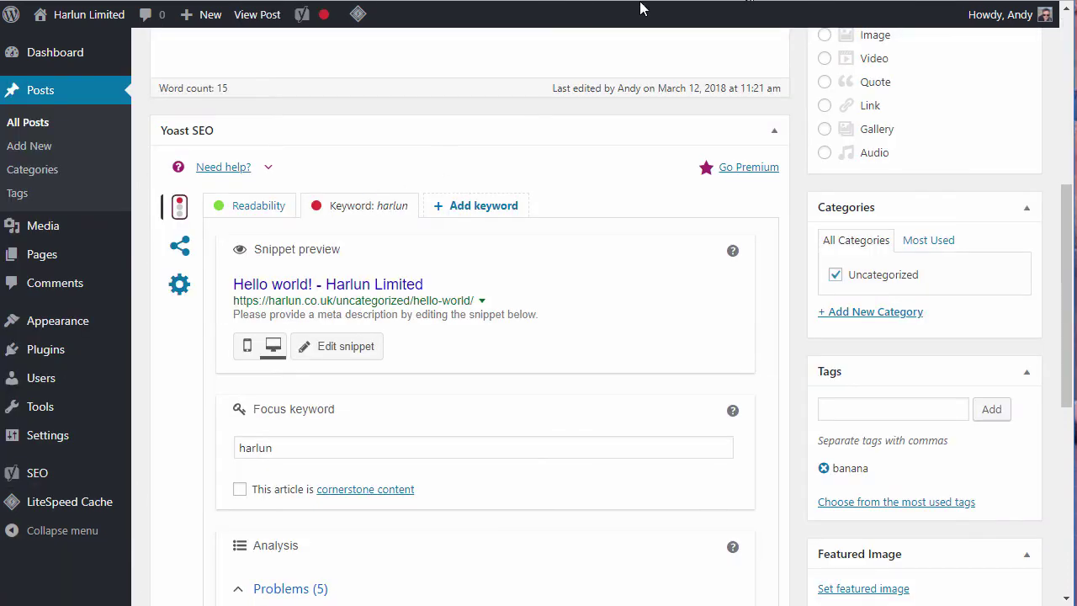
{"action": "scroll", "coordinate": [444, 165], "scroll_direction": "up", "scroll_amount": 5}
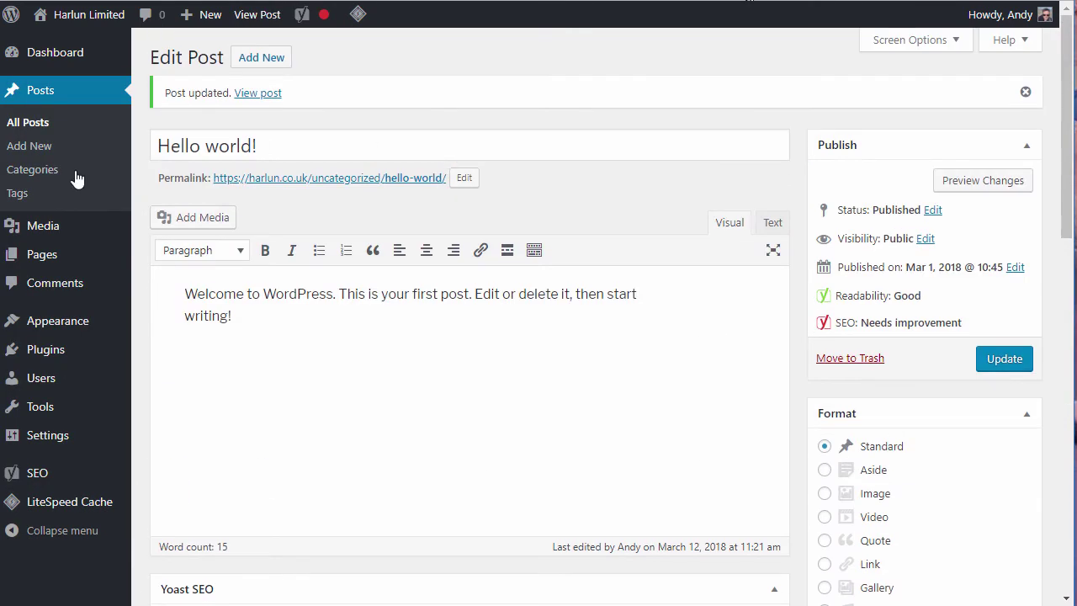
{"action": "left_click", "coordinate": [119, 178]}
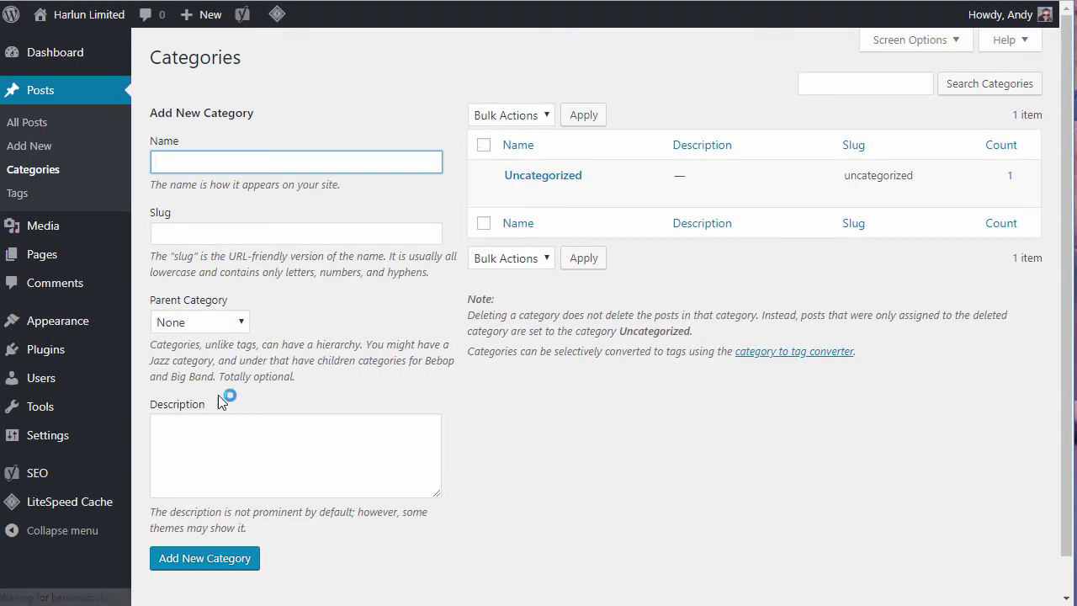
{"action": "left_click", "coordinate": [543, 178]}
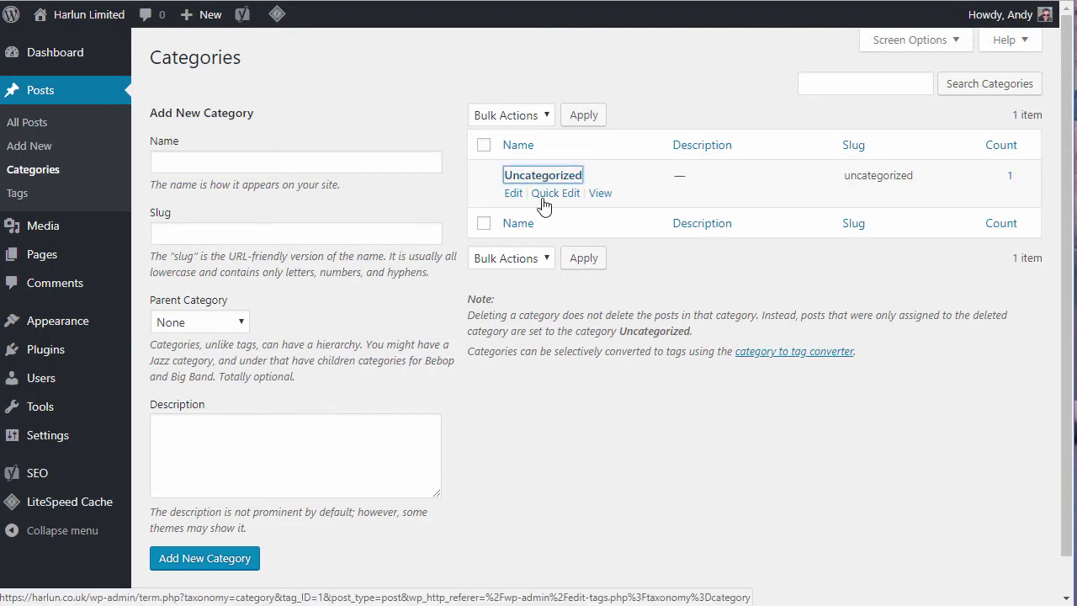
{"action": "scroll", "coordinate": [898, 277], "scroll_direction": "down", "scroll_amount": 6}
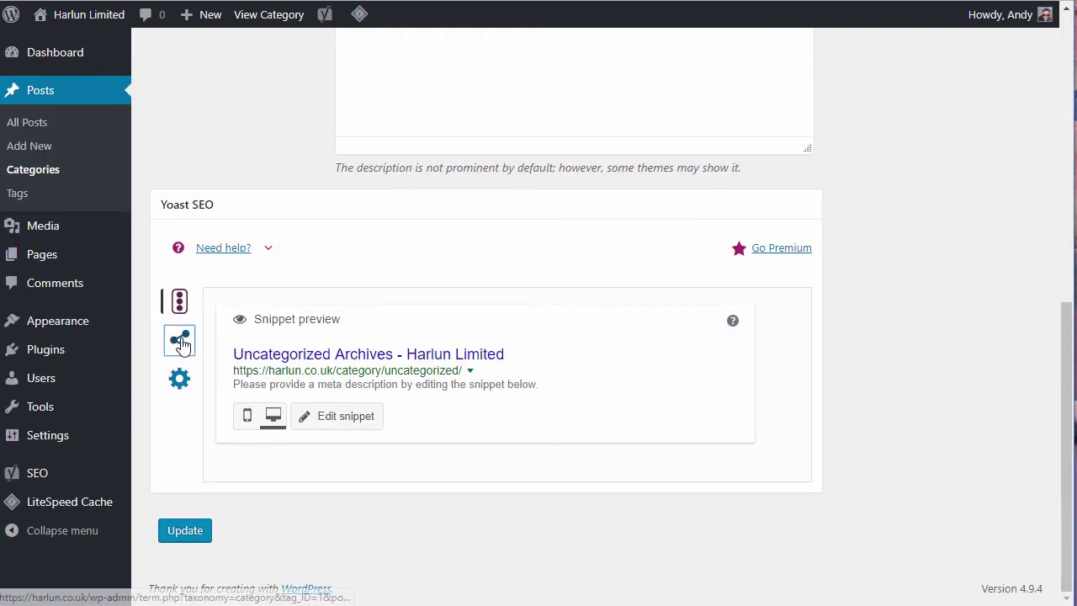
Step: Examine the Uncategorized category's Facebook sharing fields and its search visibility and canonical URL settings
{"action": "left_click", "coordinate": [186, 342]}
{"action": "scroll", "coordinate": [897, 285], "scroll_direction": "down", "scroll_amount": 1}
{"action": "scroll", "coordinate": [897, 285], "scroll_direction": "down", "scroll_amount": 1}
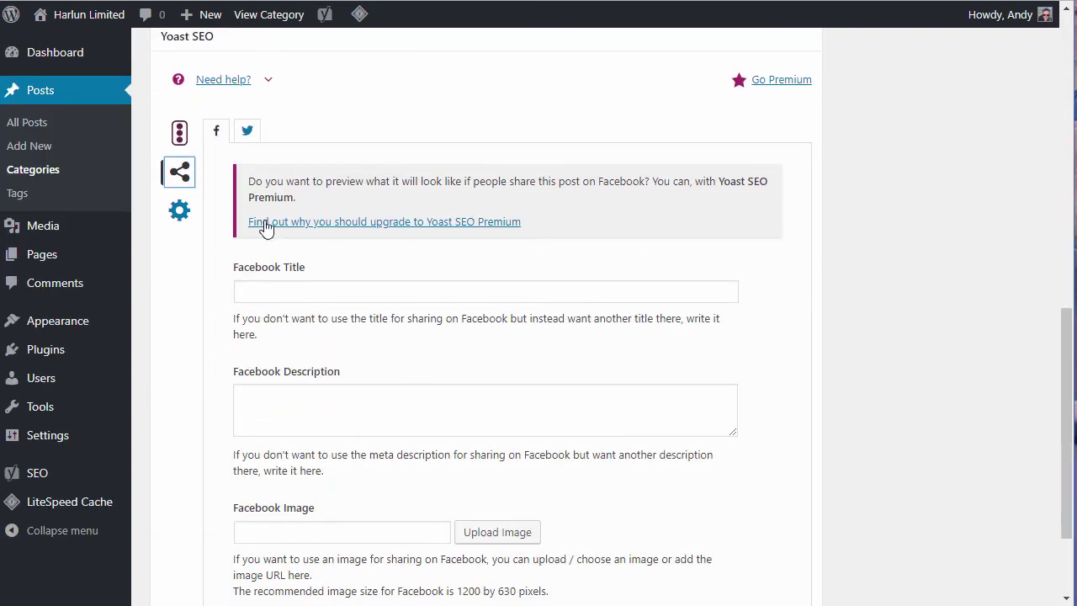
{"action": "left_click", "coordinate": [177, 211]}
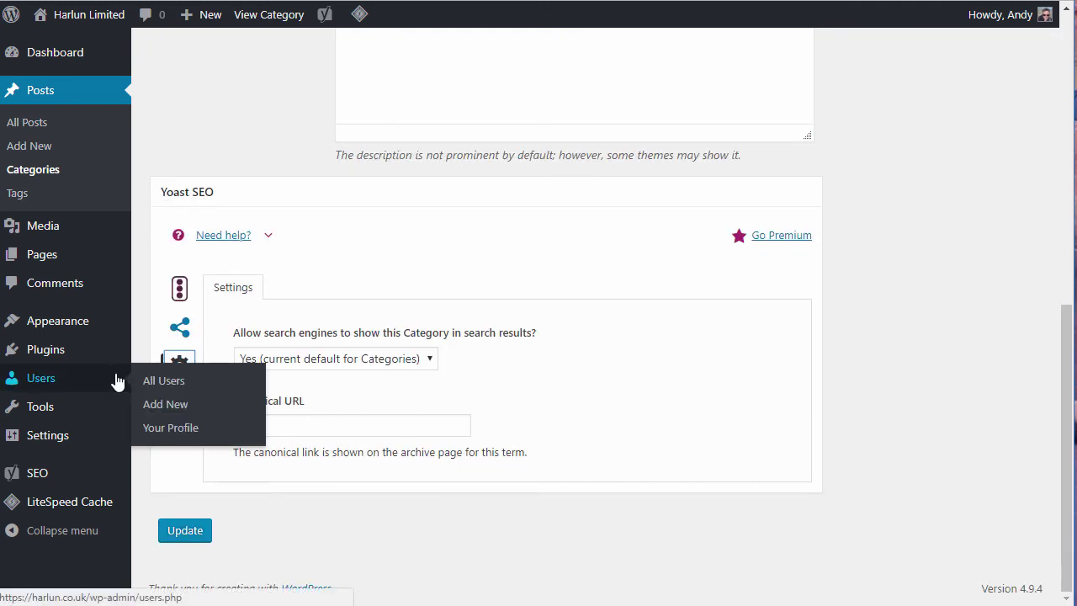
{"action": "left_click", "coordinate": [397, 363]}
{"action": "left_click", "coordinate": [463, 371]}
{"action": "scroll", "coordinate": [738, 309], "scroll_direction": "up", "scroll_amount": 5}
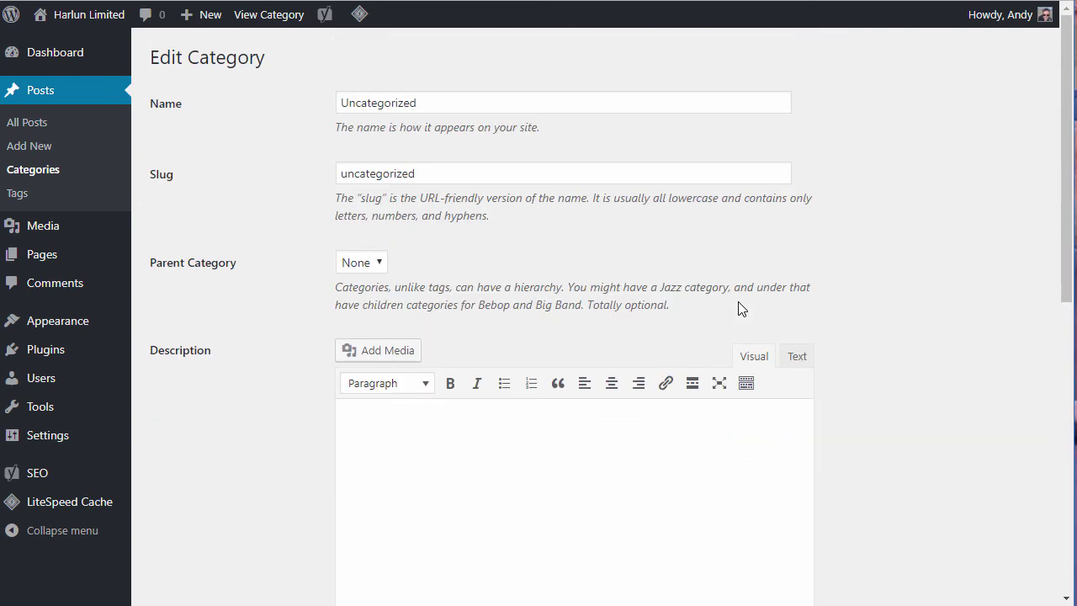
{"action": "scroll", "coordinate": [831, 228], "scroll_direction": "down", "scroll_amount": 5}
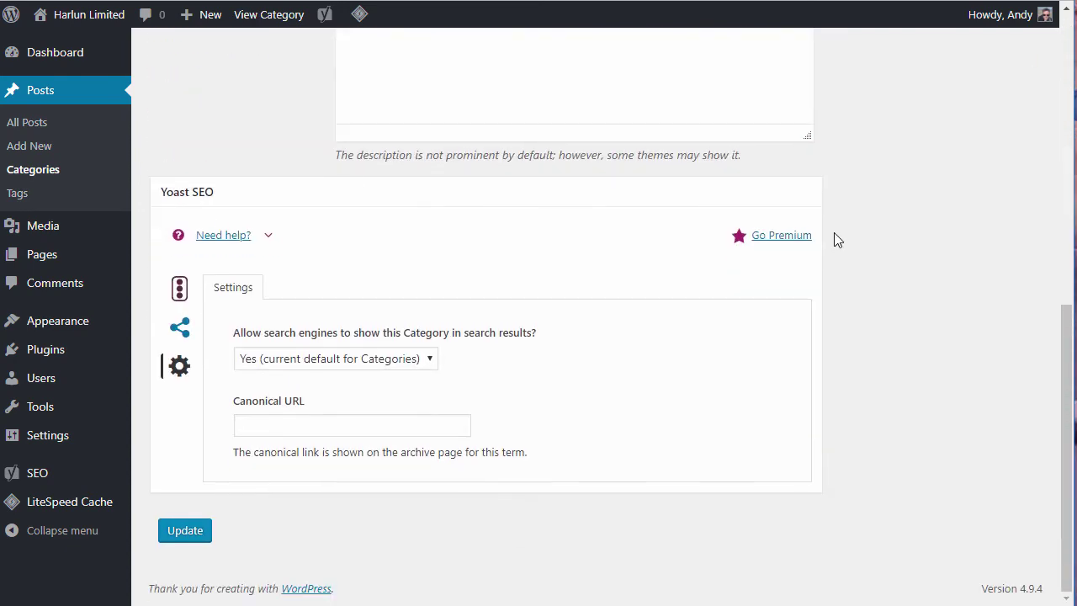
Step: Try setting the Uncategorized category's search engine visibility to No, and restore the default Yes for Categories
{"action": "left_click", "coordinate": [429, 362]}
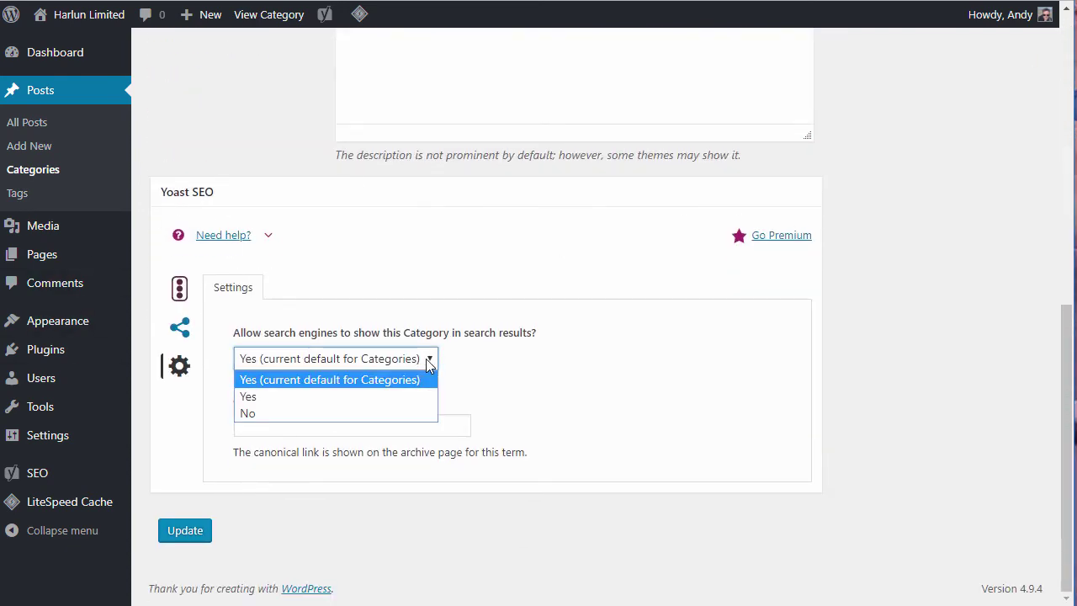
{"action": "left_click", "coordinate": [267, 414]}
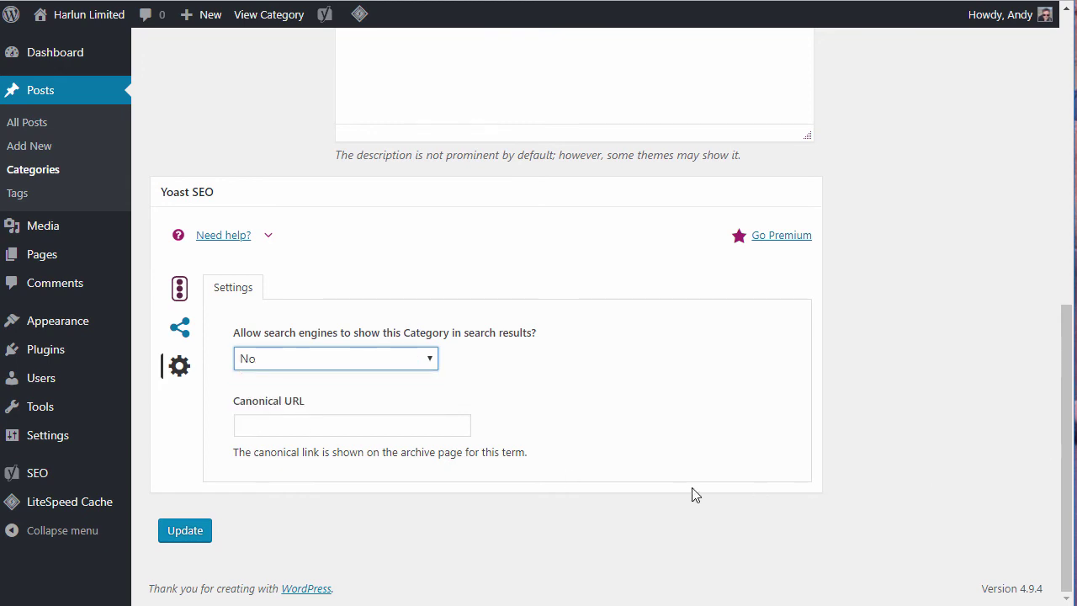
{"action": "left_click", "coordinate": [405, 358]}
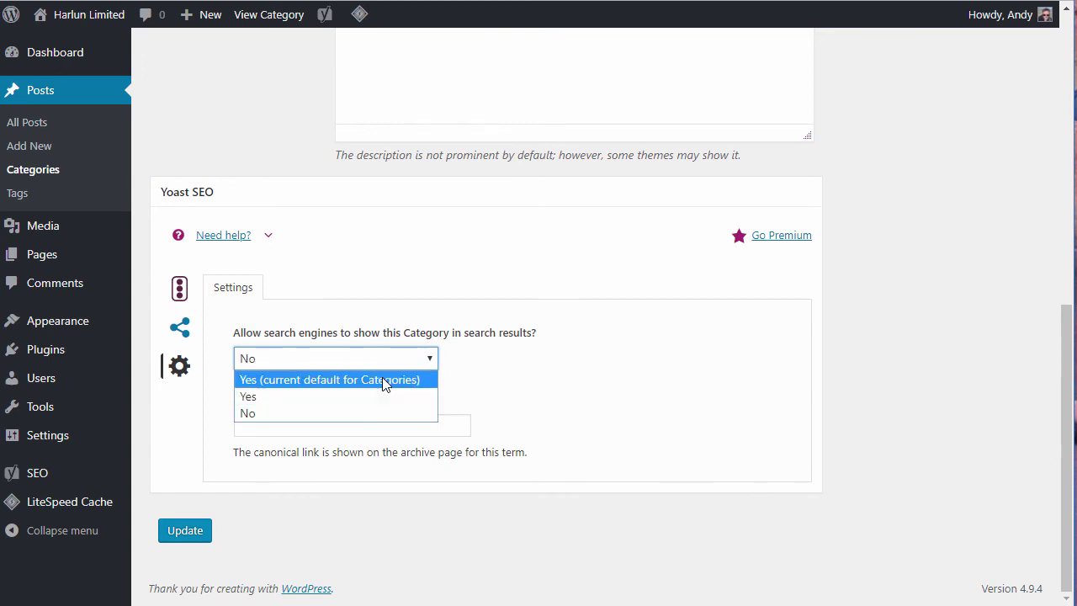
{"action": "left_click", "coordinate": [379, 380]}
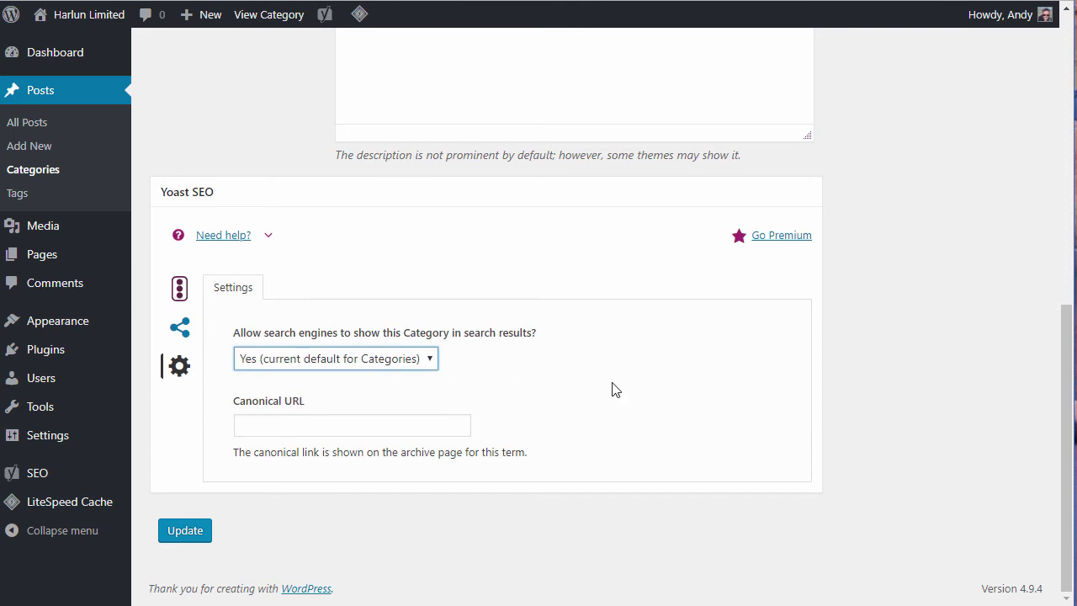
Step: Return to the "Hello world!" post, reload it and open the snippet editor in its Yoast SEO box
{"action": "scroll", "coordinate": [601, 318], "scroll_direction": "up", "scroll_amount": 5}
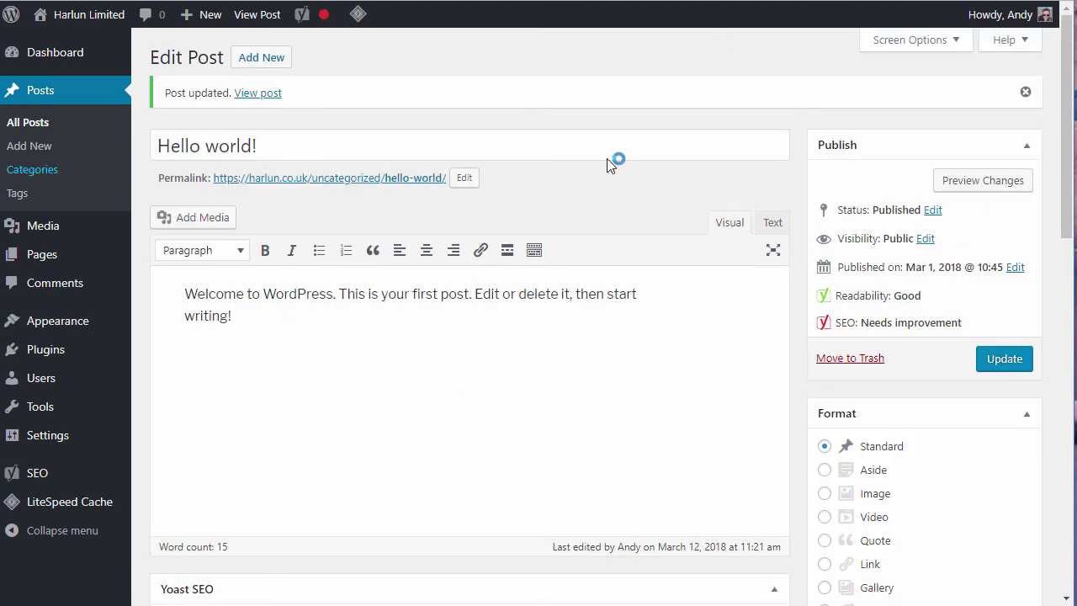
{"action": "scroll", "coordinate": [875, 133], "scroll_direction": "down", "scroll_amount": 6}
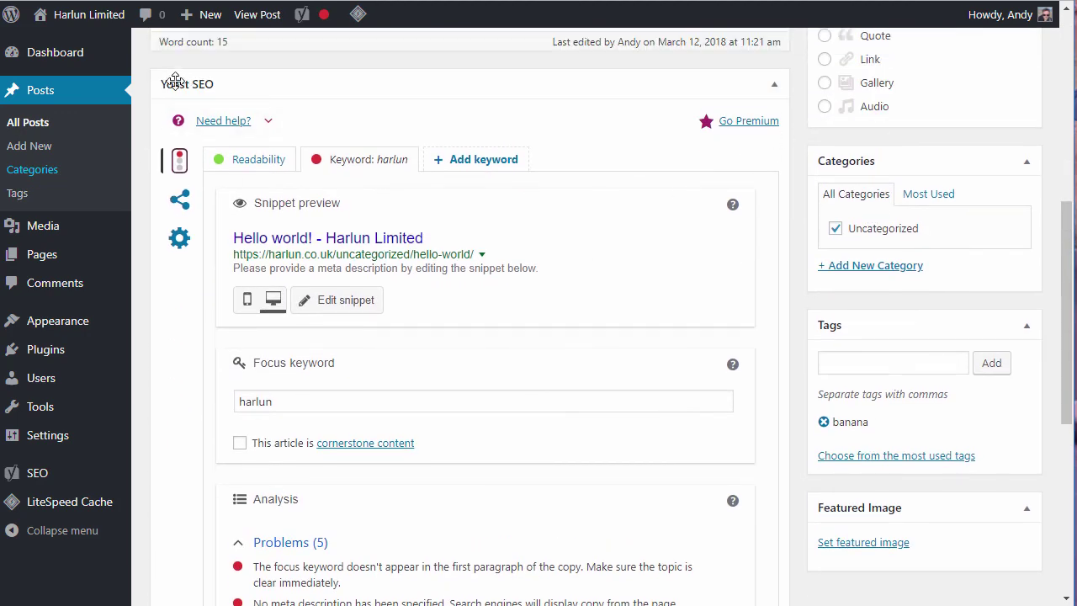
{"action": "mouse_move", "coordinate": [83, 28]}
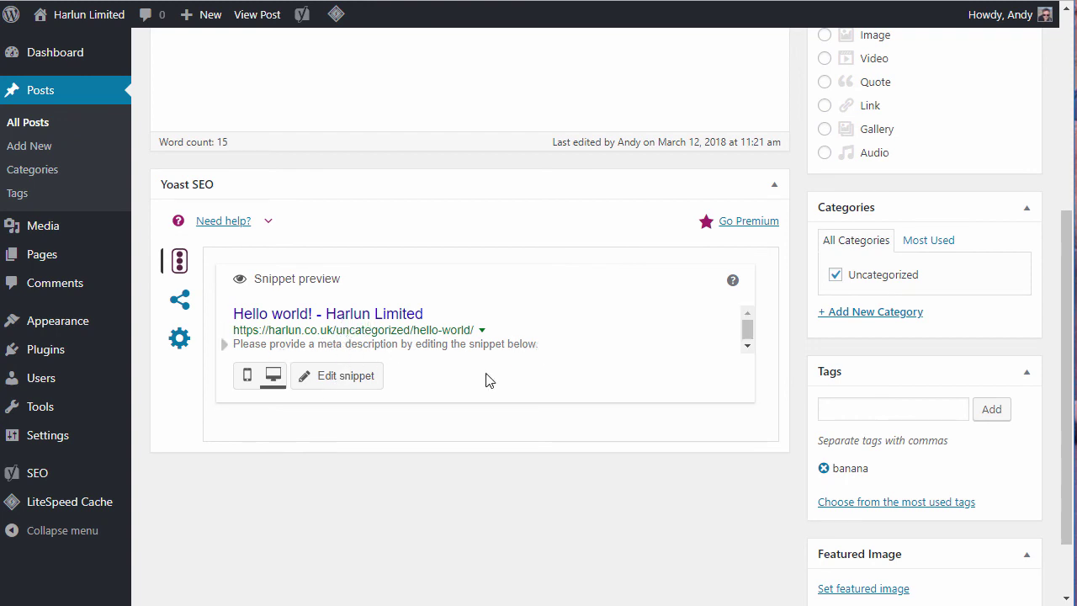
{"action": "left_click", "coordinate": [359, 385]}
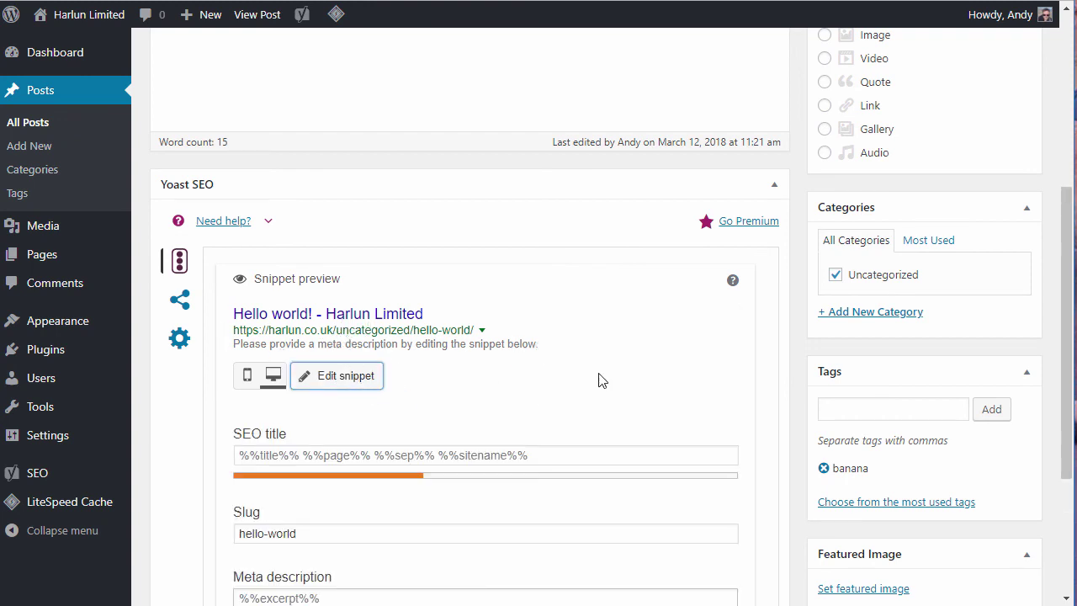
{"action": "scroll", "coordinate": [602, 380], "scroll_direction": "down", "scroll_amount": 2}
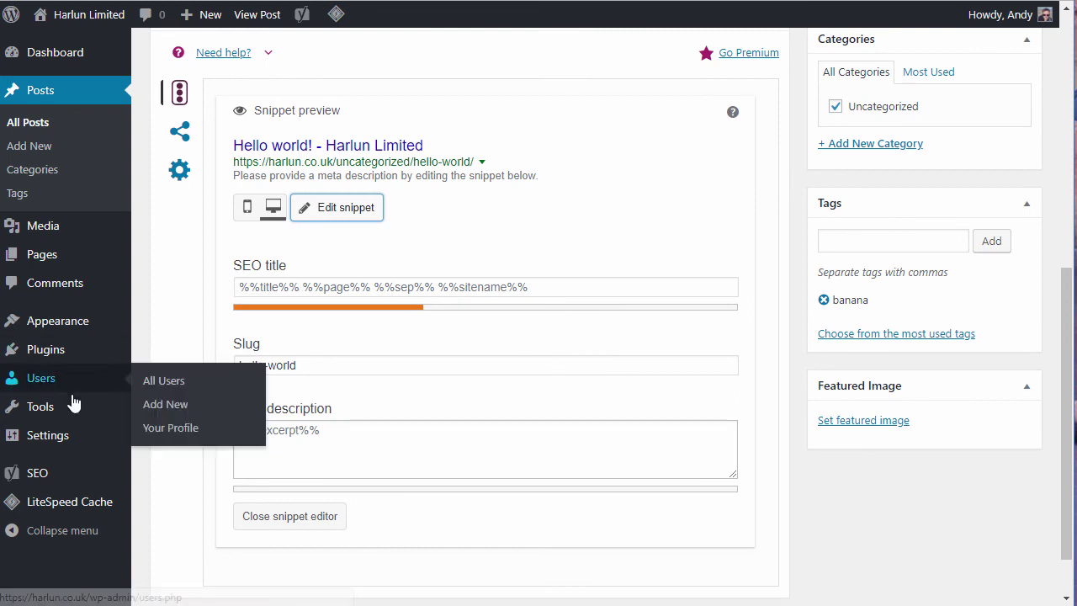
Step: Examine the SEO title, slug and meta description fields in the post's snippet editor
{"action": "mouse_move", "coordinate": [28, 452]}
{"action": "mouse_move", "coordinate": [48, 478]}
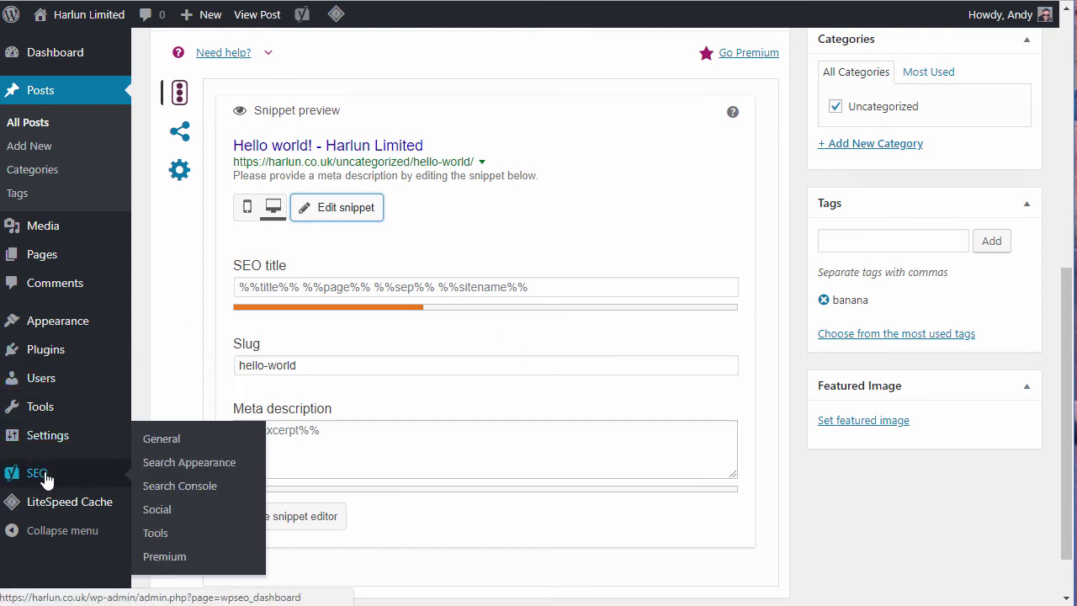
{"action": "left_click", "coordinate": [337, 363]}
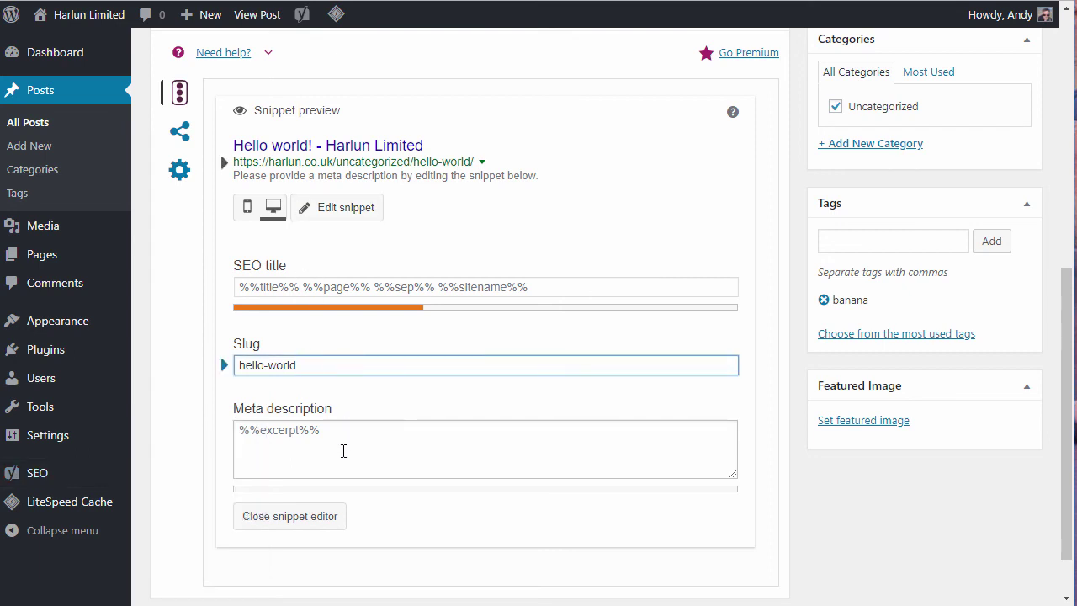
{"action": "left_click", "coordinate": [252, 430]}
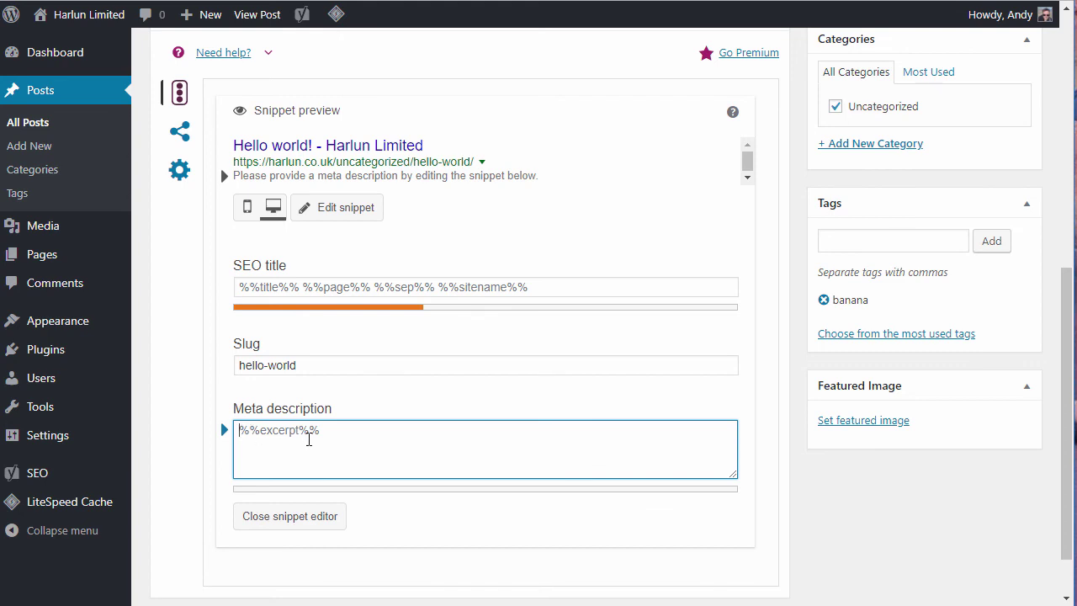
{"action": "left_click", "coordinate": [478, 290]}
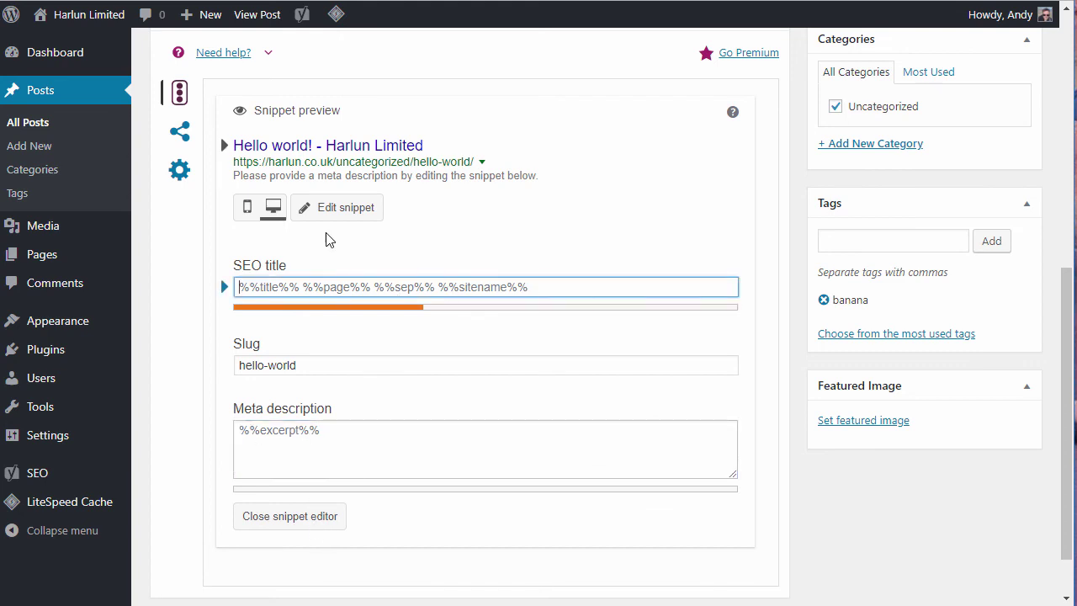
{"action": "left_click", "coordinate": [344, 210]}
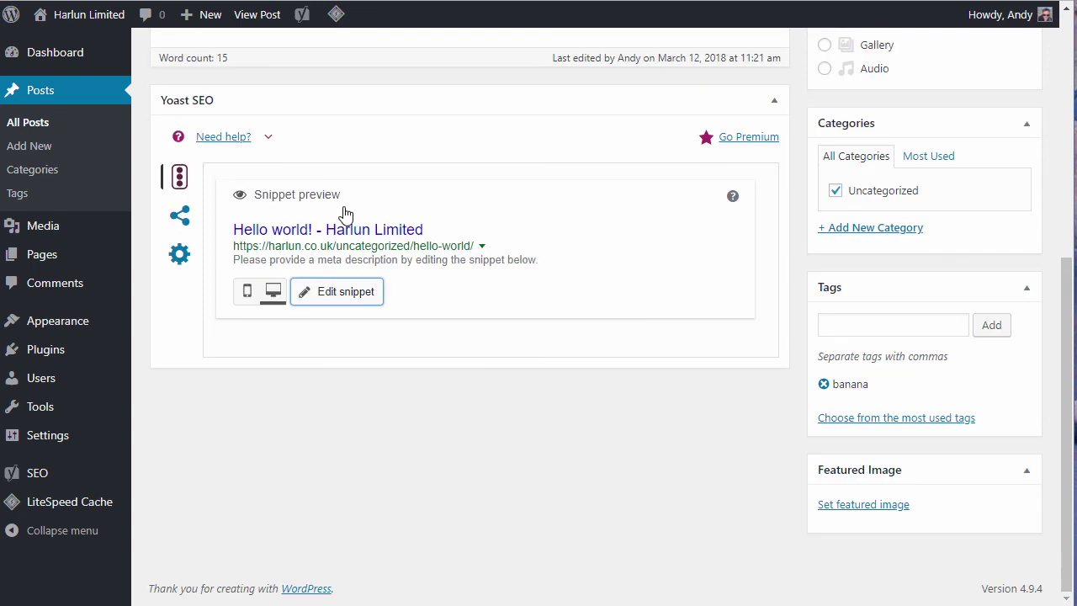
{"action": "left_click", "coordinate": [354, 301]}
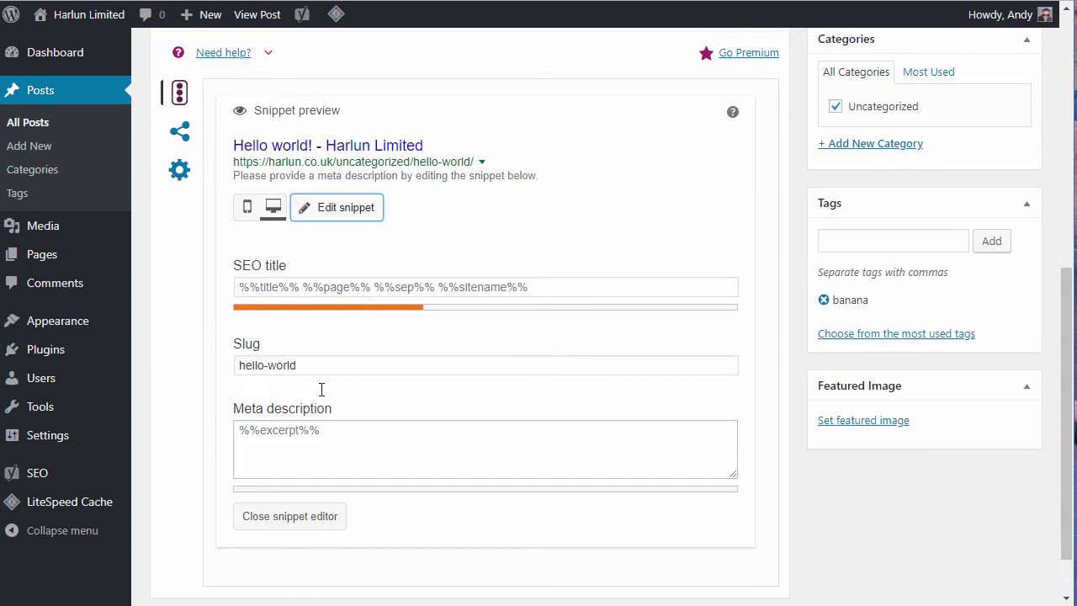
{"action": "left_click", "coordinate": [541, 289]}
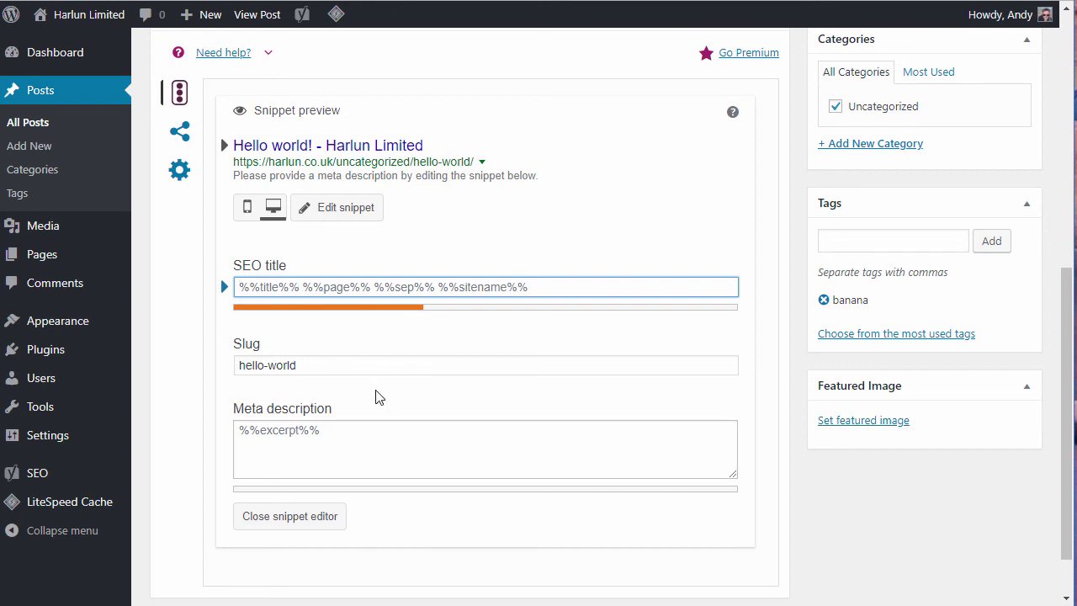
{"action": "left_click", "coordinate": [370, 362]}
{"action": "left_click", "coordinate": [373, 440]}
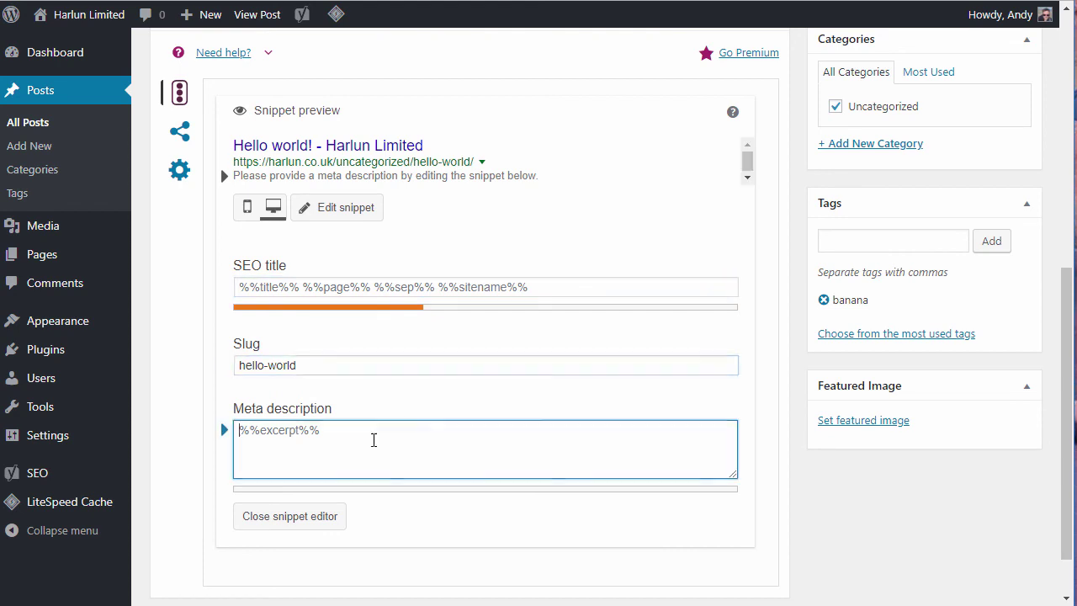
Step: Look over the post's Facebook title, description and image fields and open its Twitter metadata
{"action": "left_click", "coordinate": [179, 131]}
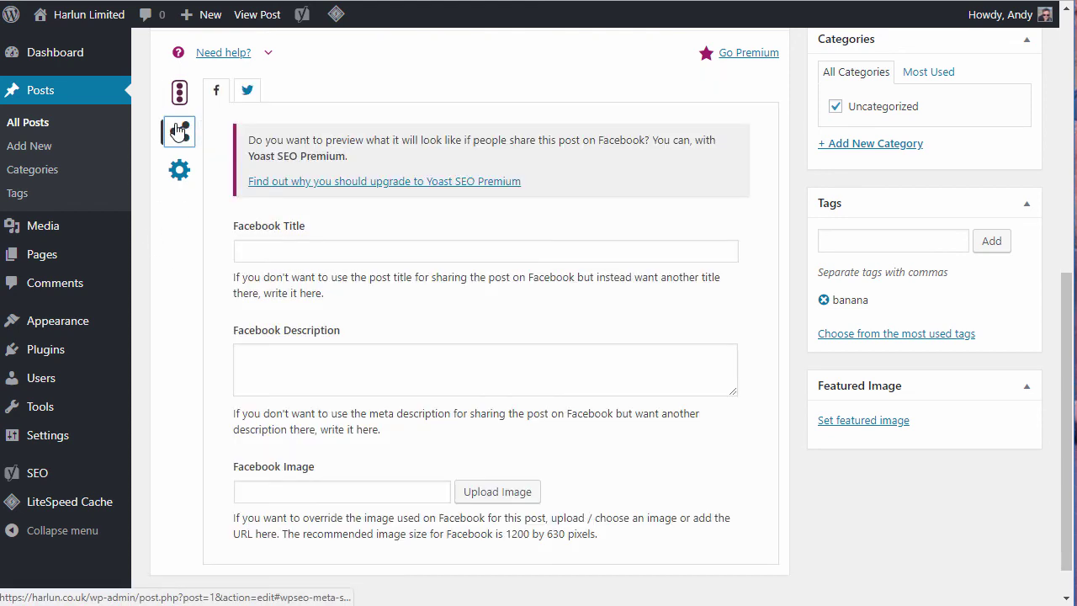
{"action": "left_click", "coordinate": [322, 248]}
{"action": "left_click", "coordinate": [317, 369]}
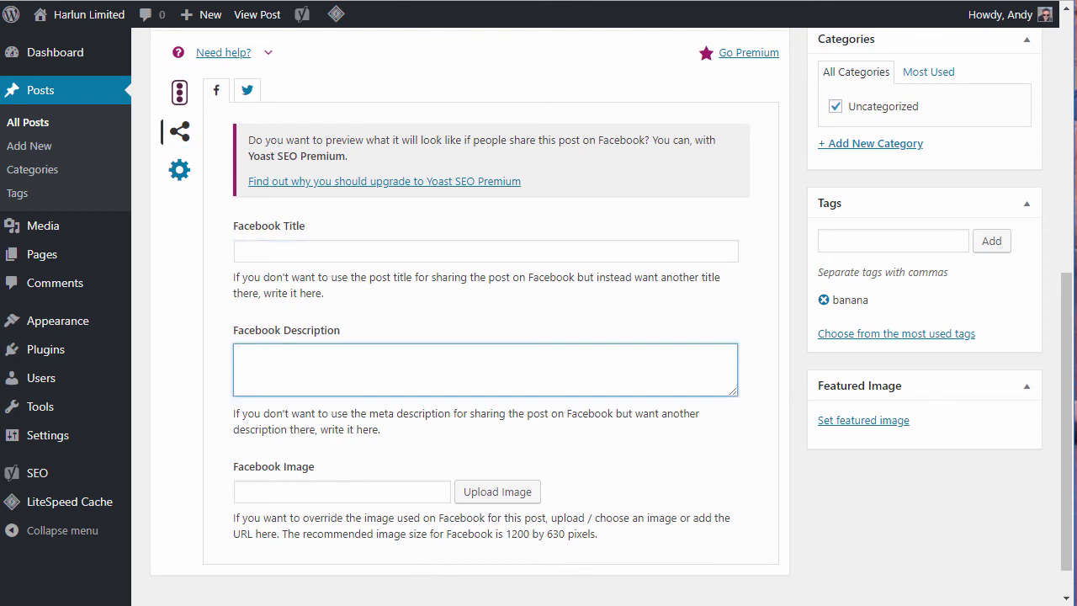
{"action": "left_click", "coordinate": [366, 496]}
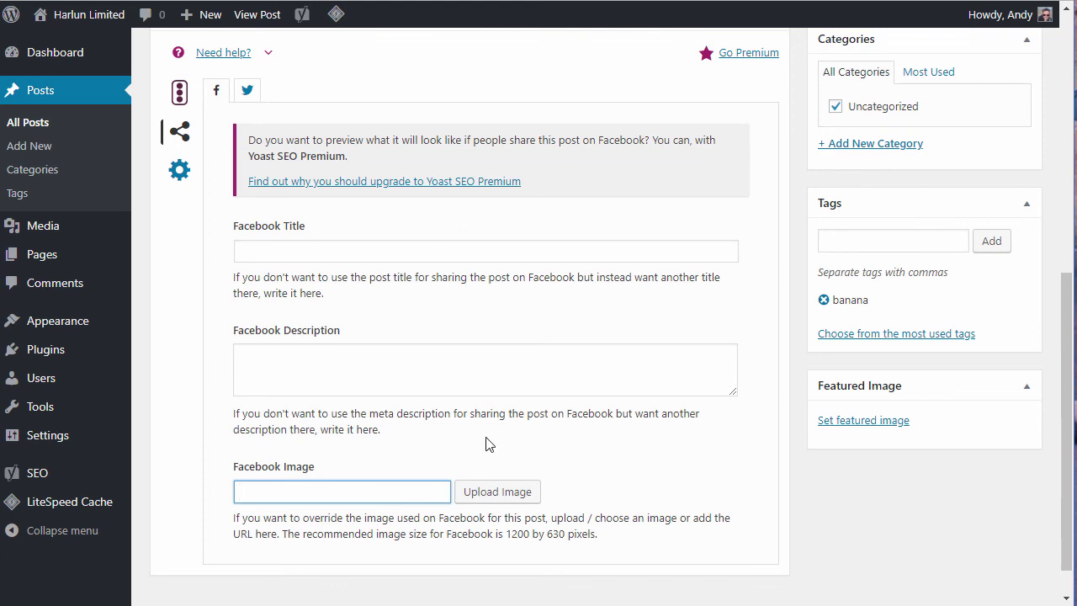
{"action": "left_click", "coordinate": [247, 90]}
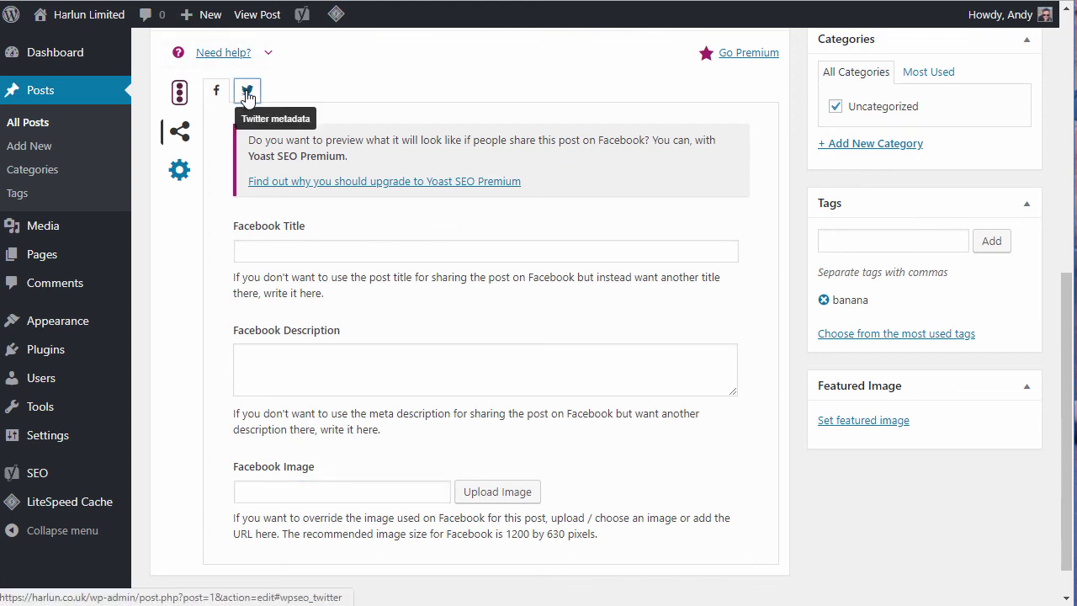
Step: Review the post's advanced Yoast settings, including the choices for showing it in search results
{"action": "left_click", "coordinate": [179, 170]}
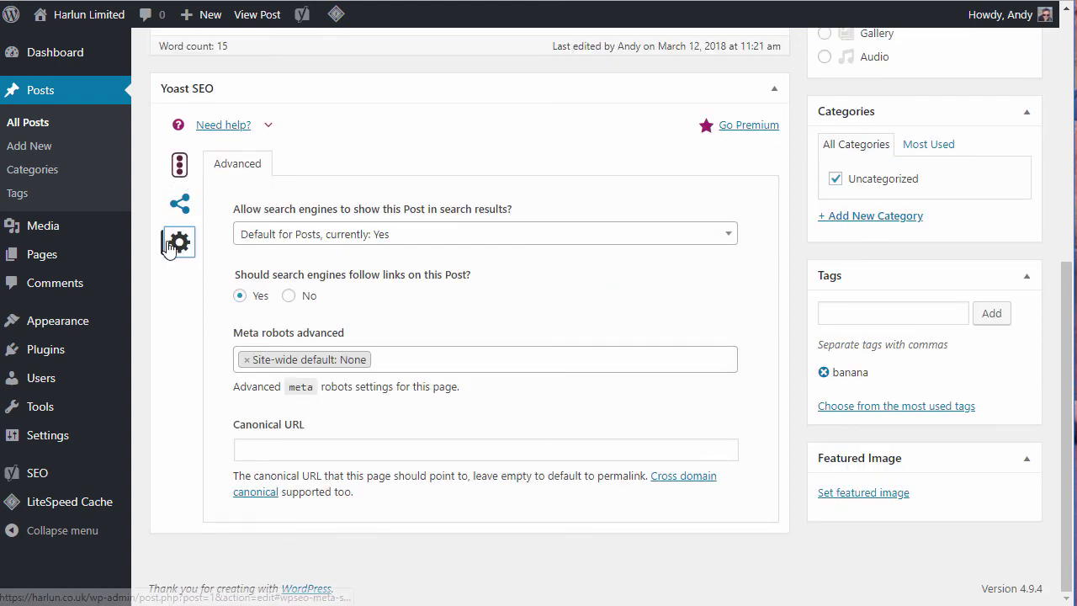
{"action": "left_click", "coordinate": [726, 236]}
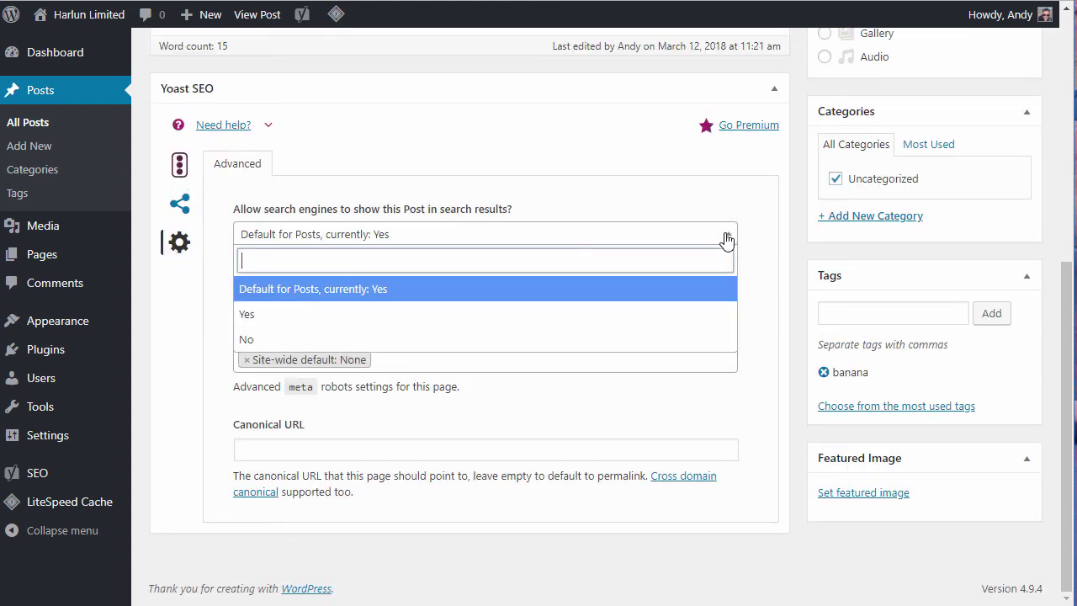
{"action": "left_click", "coordinate": [733, 211]}
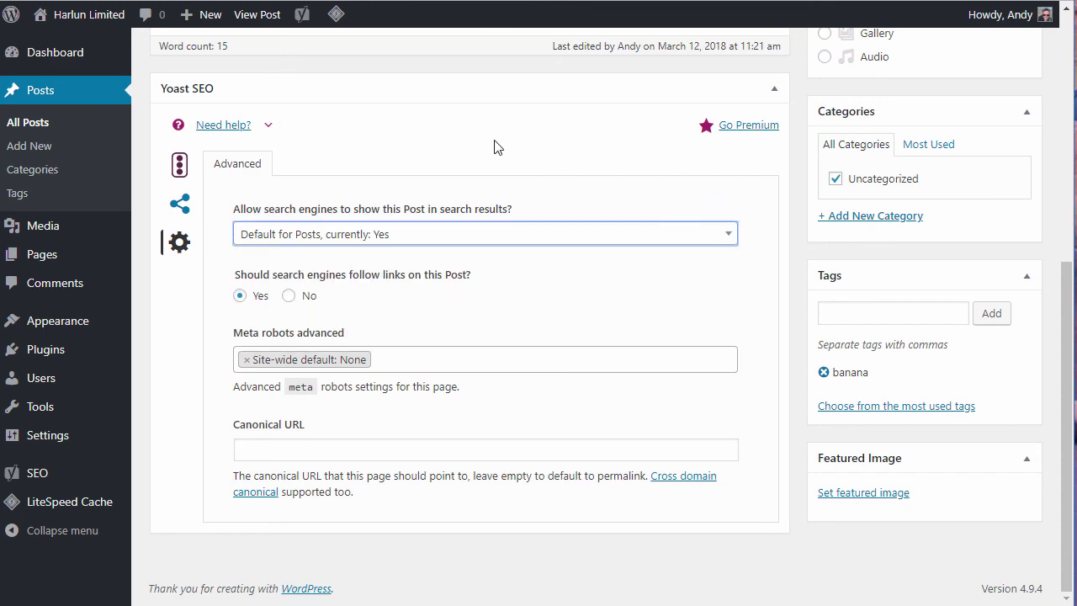
{"action": "scroll", "coordinate": [478, 152], "scroll_direction": "up", "scroll_amount": 5}
{"action": "scroll", "coordinate": [478, 152], "scroll_direction": "down", "scroll_amount": 5}
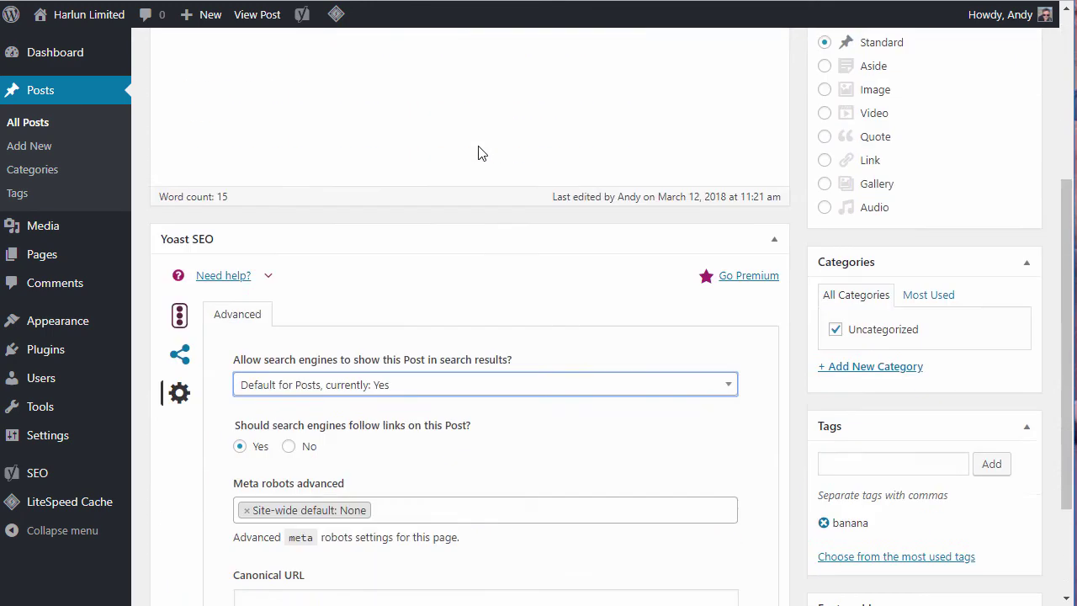
Step: Examine the post's search visibility choices, link-following setting, advanced meta robots options and canonical URL field in the advanced Yoast settings
{"action": "scroll", "coordinate": [478, 152], "scroll_direction": "down", "scroll_amount": 1}
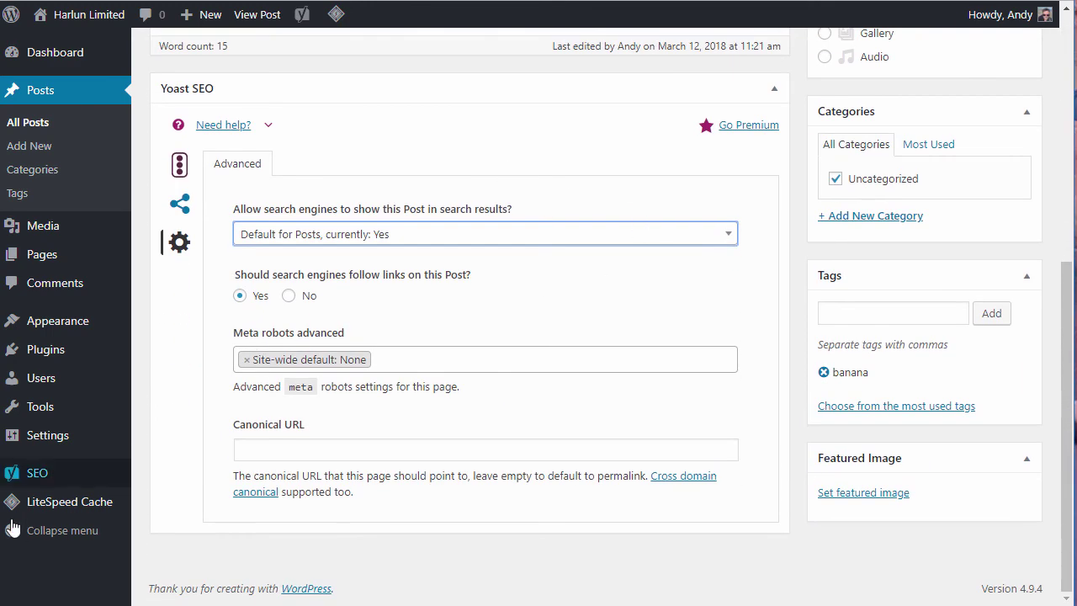
{"action": "mouse_move", "coordinate": [31, 484]}
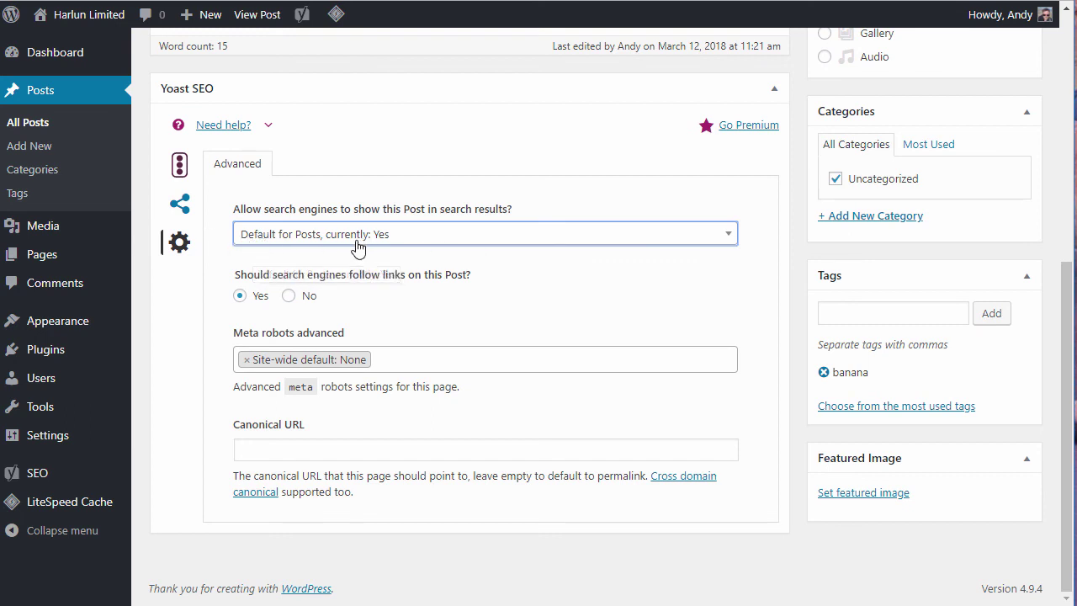
{"action": "left_click", "coordinate": [720, 253]}
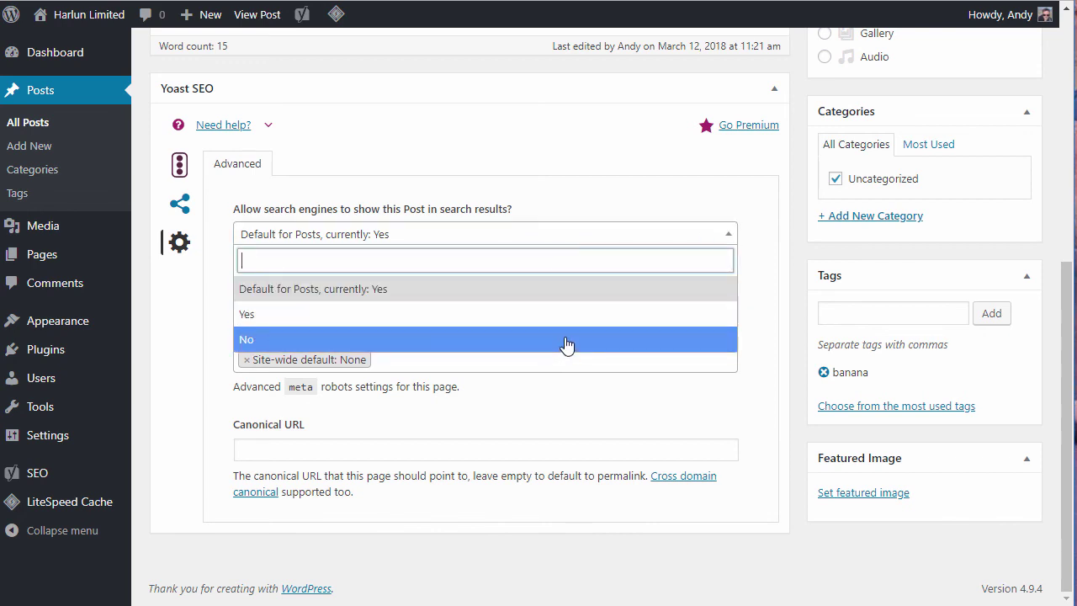
{"action": "left_click", "coordinate": [753, 196]}
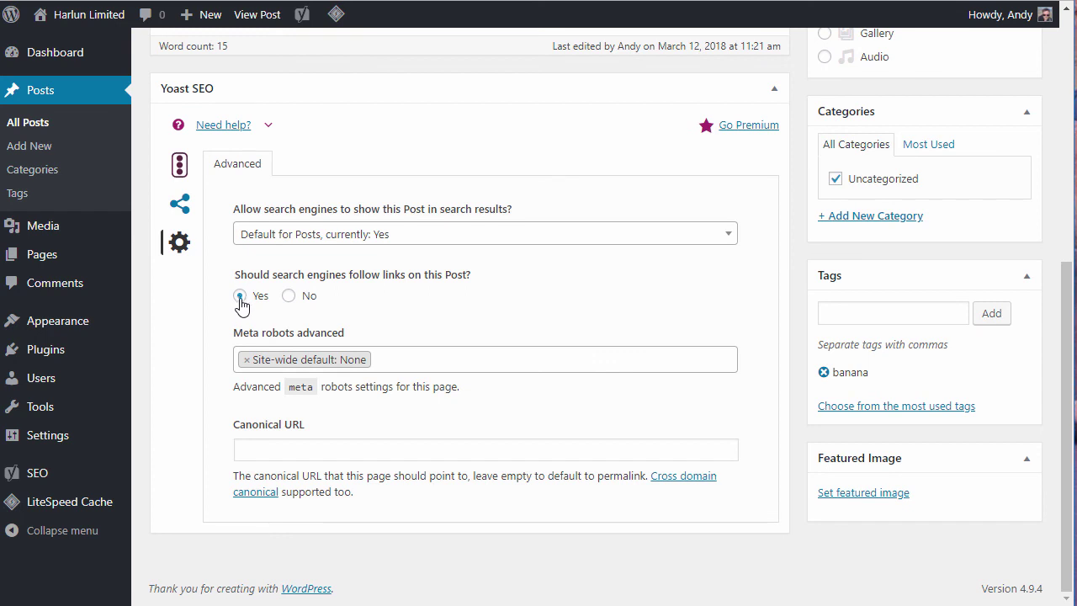
{"action": "left_click", "coordinate": [458, 359]}
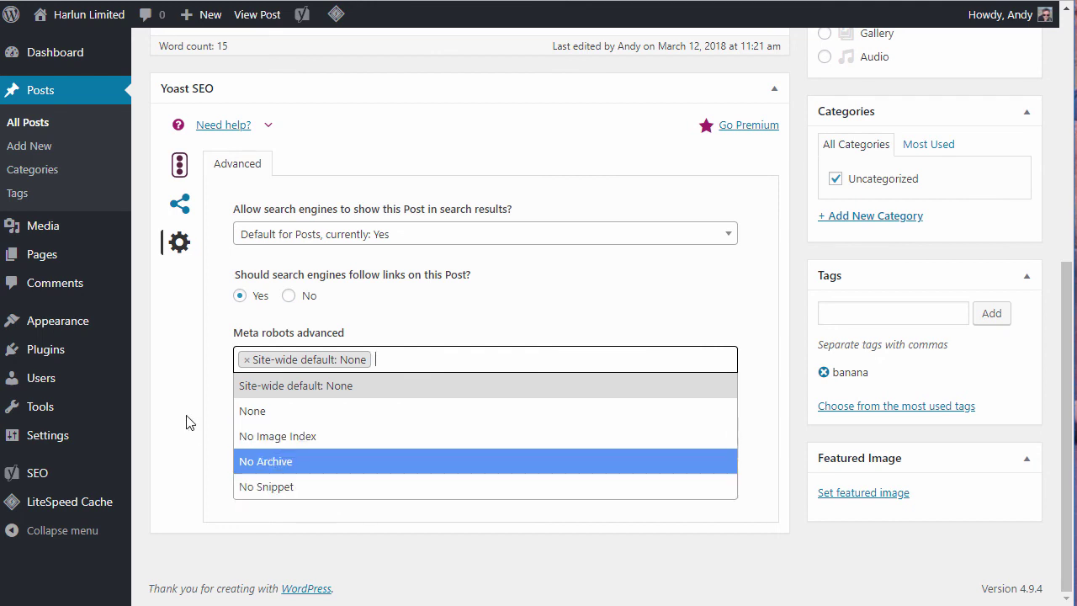
{"action": "left_click", "coordinate": [167, 328]}
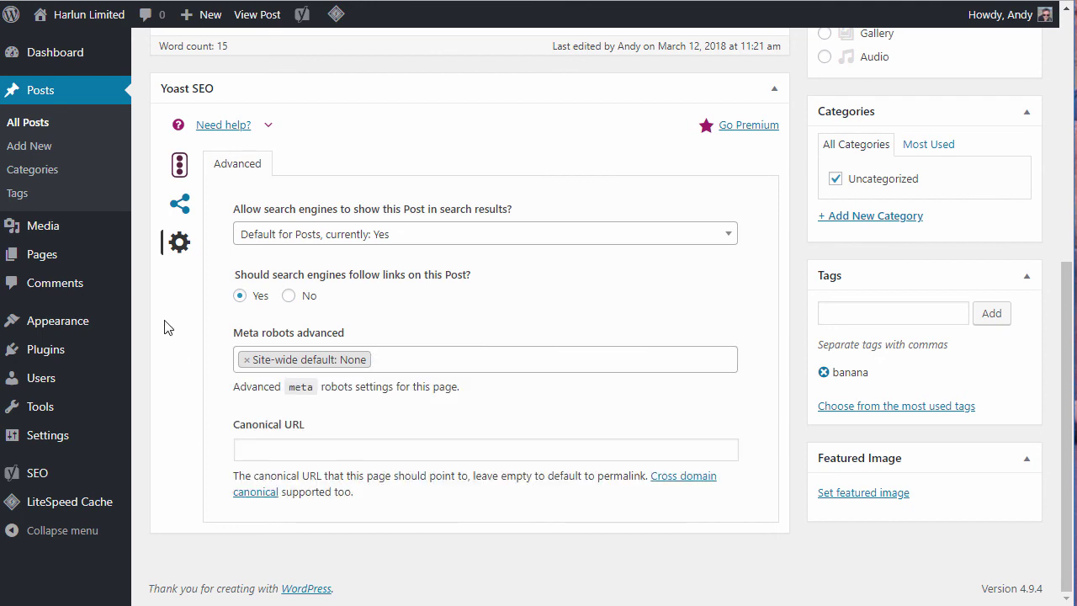
{"action": "left_click", "coordinate": [341, 452]}
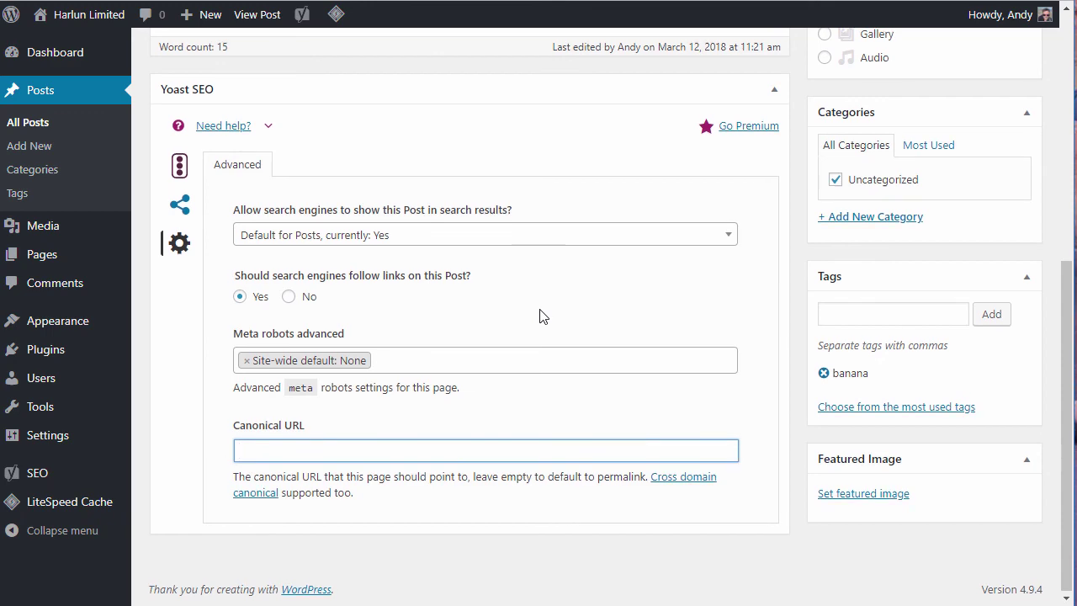
{"action": "scroll", "coordinate": [541, 311], "scroll_direction": "up", "scroll_amount": 5}
{"action": "scroll", "coordinate": [541, 307], "scroll_direction": "down", "scroll_amount": 3}
{"action": "scroll", "coordinate": [541, 308], "scroll_direction": "up", "scroll_amount": 3}
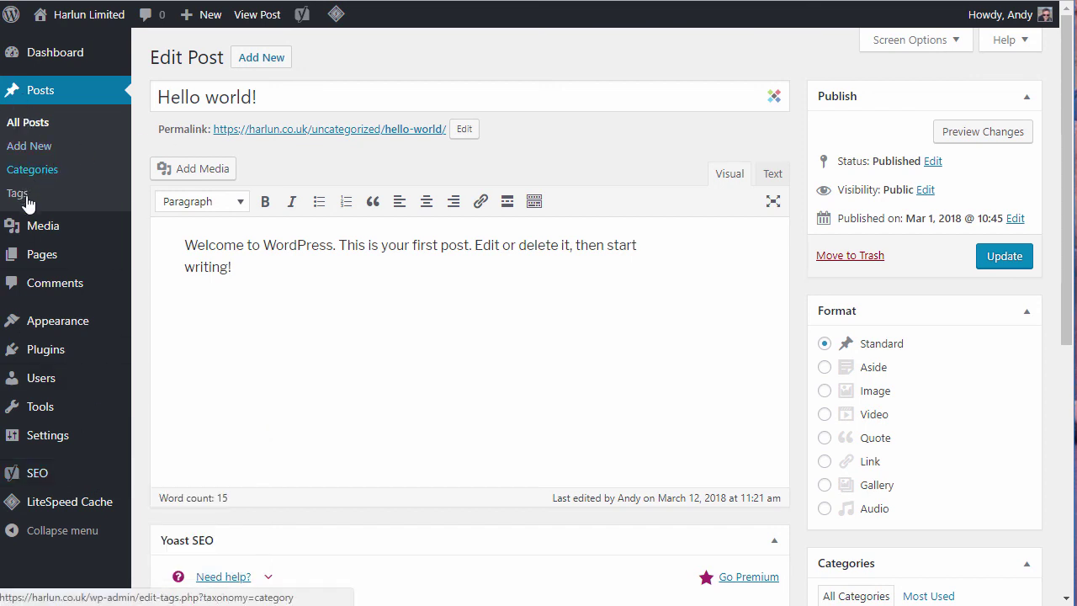
{"action": "scroll", "coordinate": [378, 87], "scroll_direction": "down", "scroll_amount": 5}
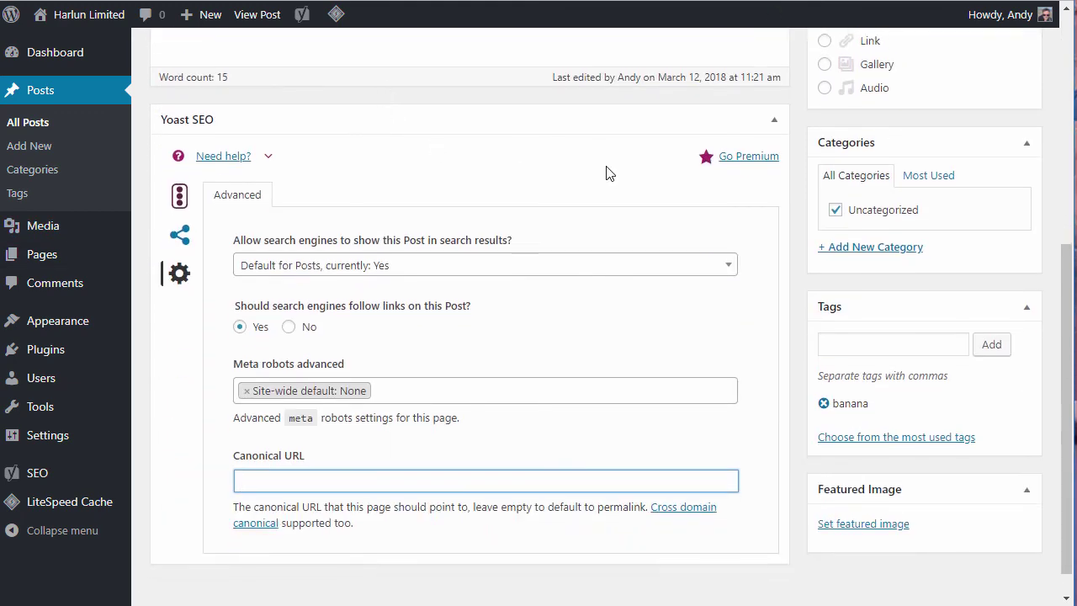
{"action": "scroll", "coordinate": [606, 174], "scroll_direction": "up", "scroll_amount": 5}
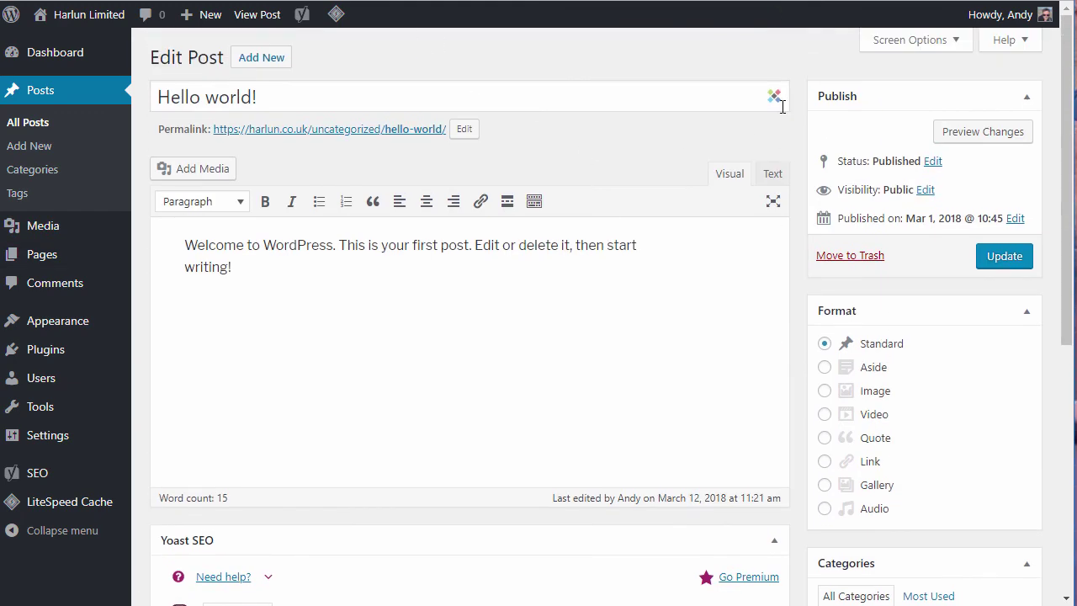